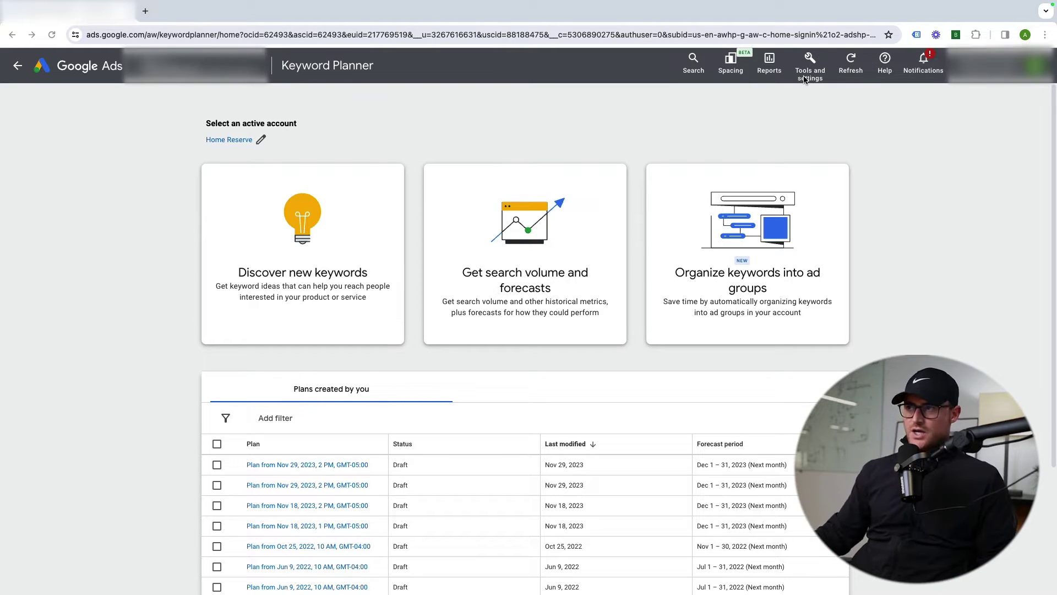
click(694, 61)
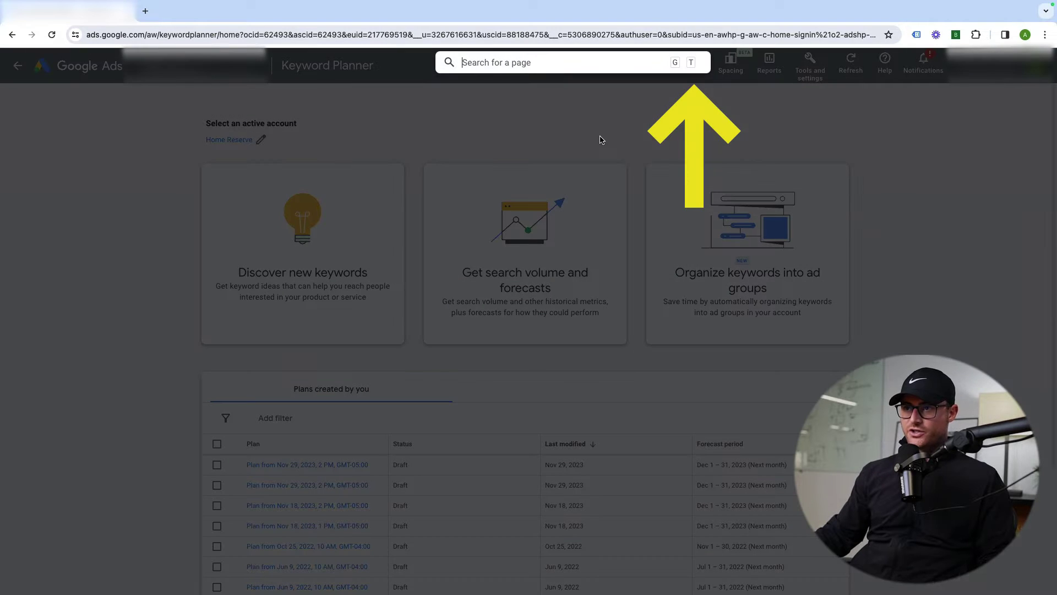
text(keyword plann)
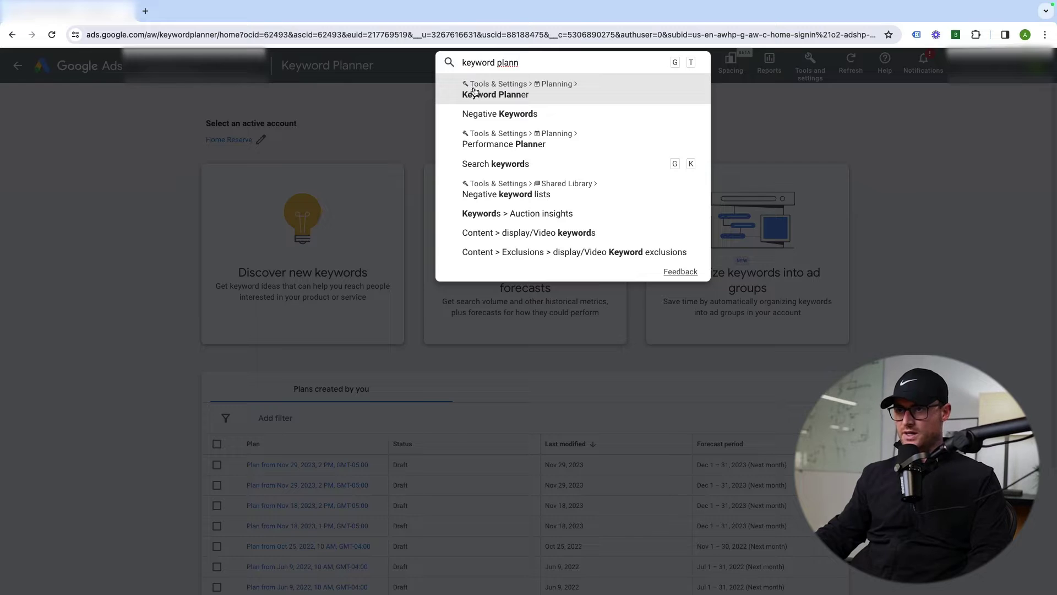
click(903, 119)
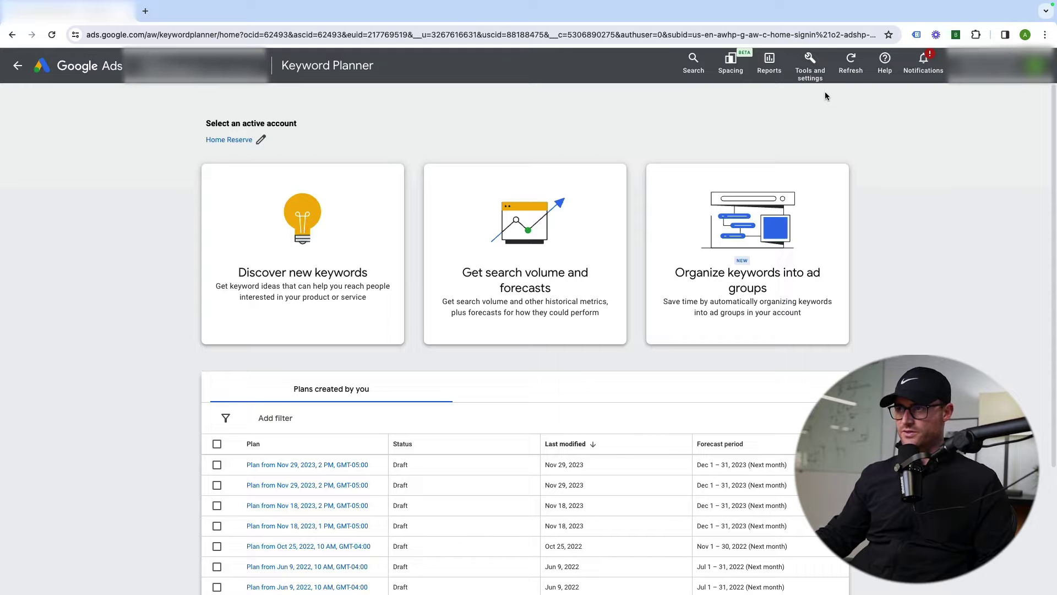
Step: Open Keyword Planner and begin discovering new keywords, using keywords rather than a website as the starting point
click(810, 66)
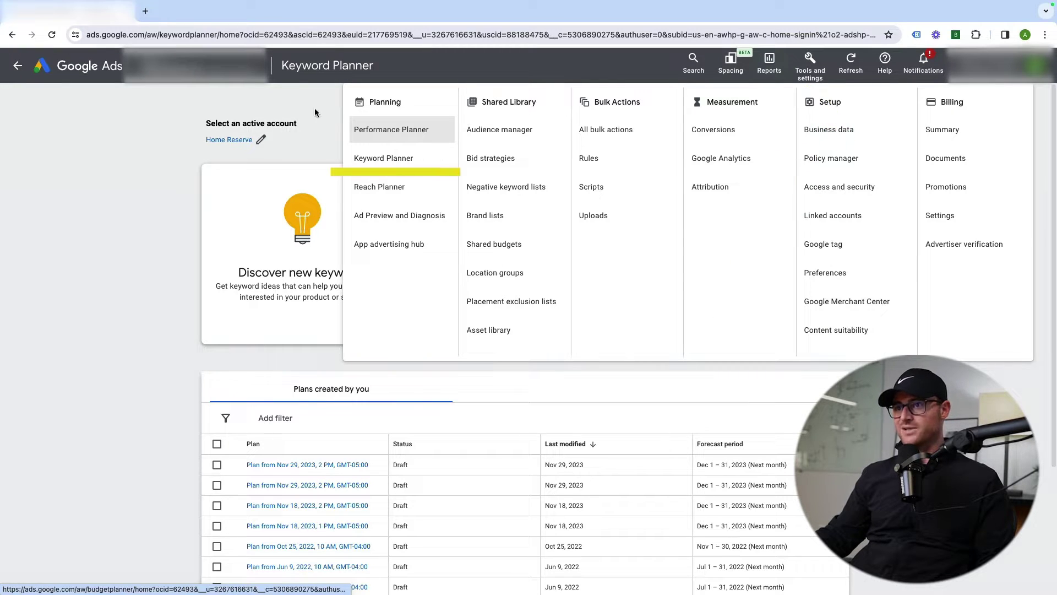
click(365, 158)
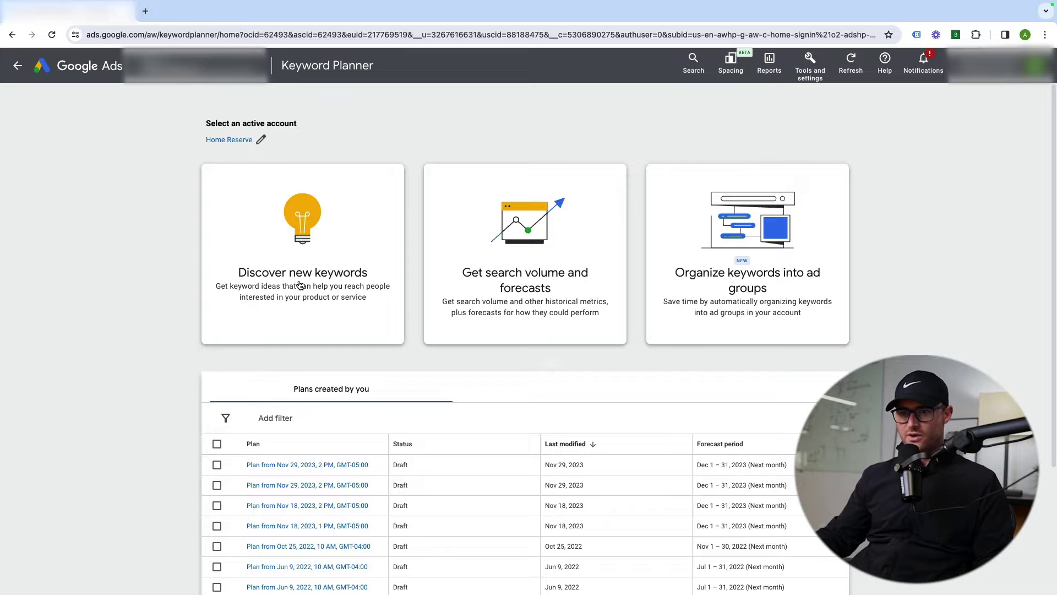
click(316, 270)
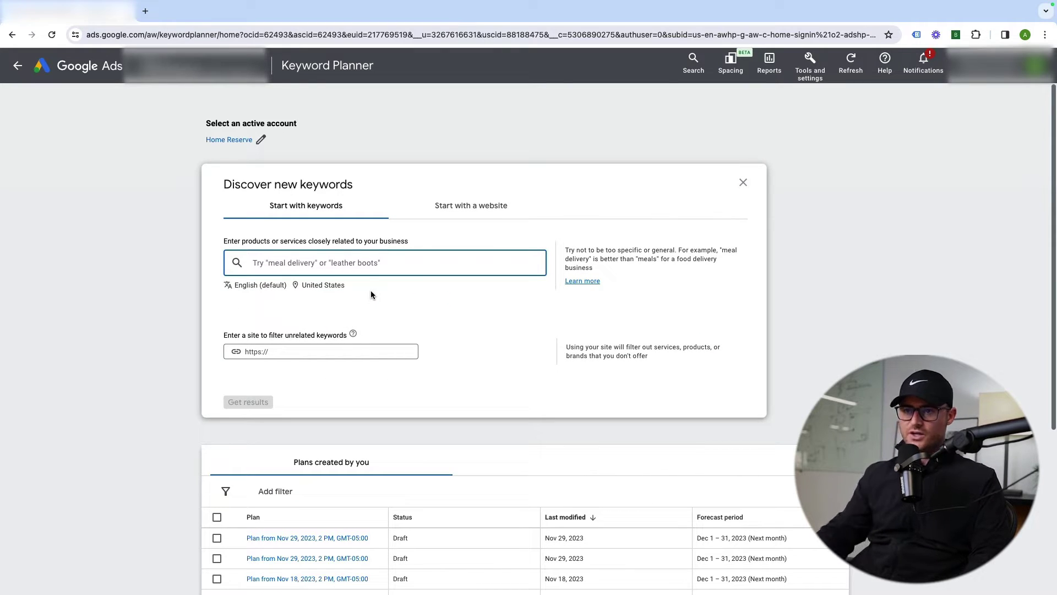
click(440, 207)
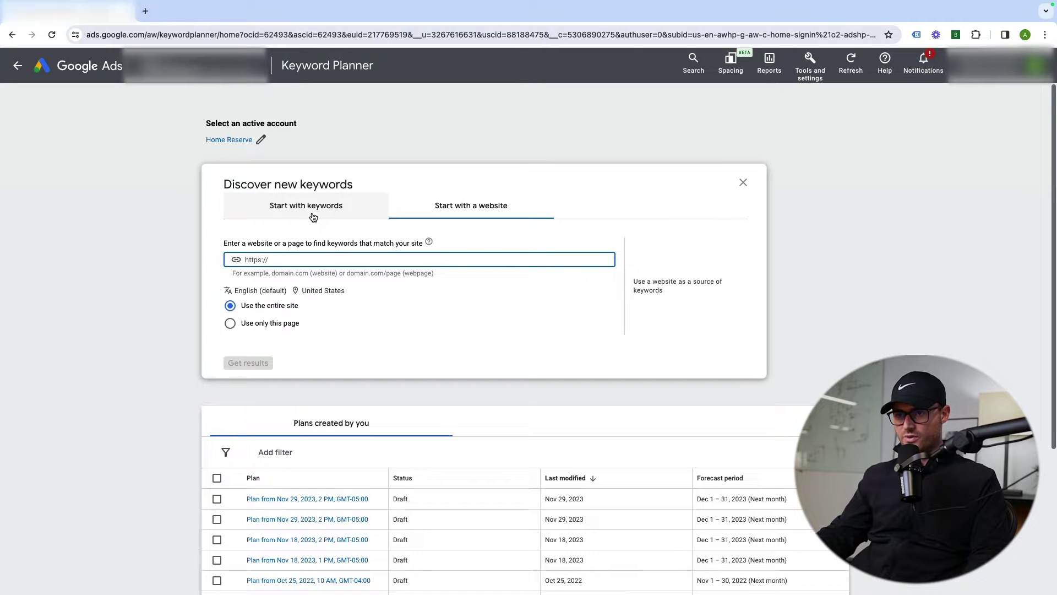
click(311, 218)
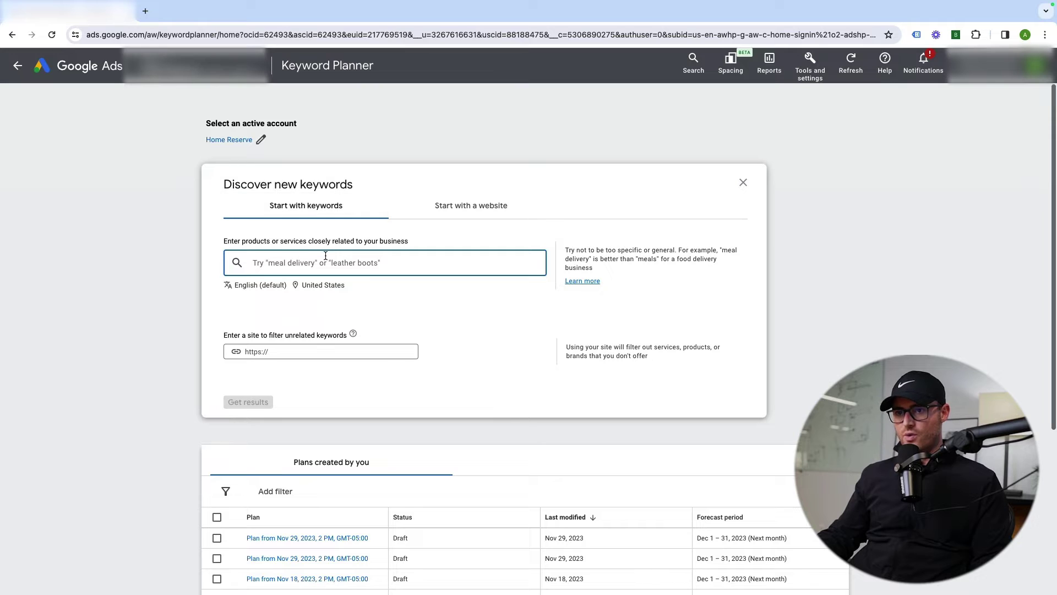
Step: Get keyword ideas for the product term "sectional sofas"
text(sectional sofas)
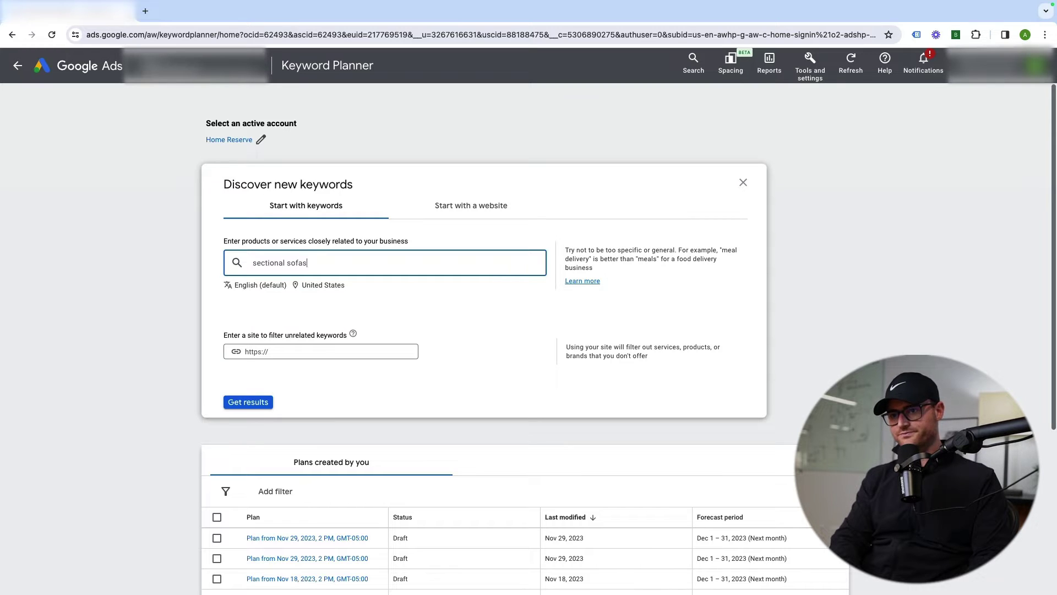
key(Return)
click(247, 402)
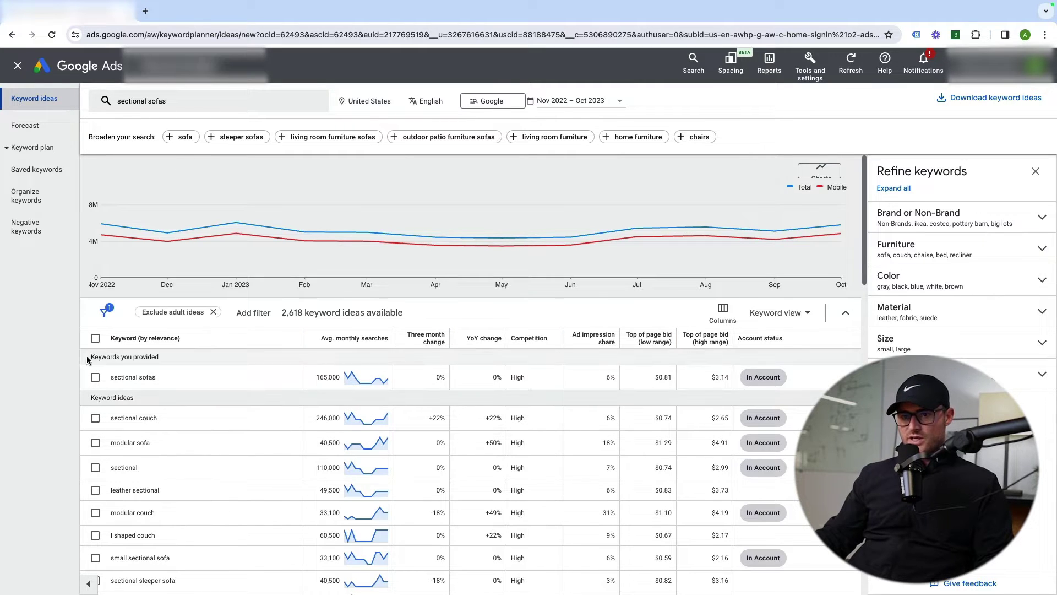
Step: Examine the average monthly searches for the provided keyword "sectional sofas"
drag(110, 377, 177, 379)
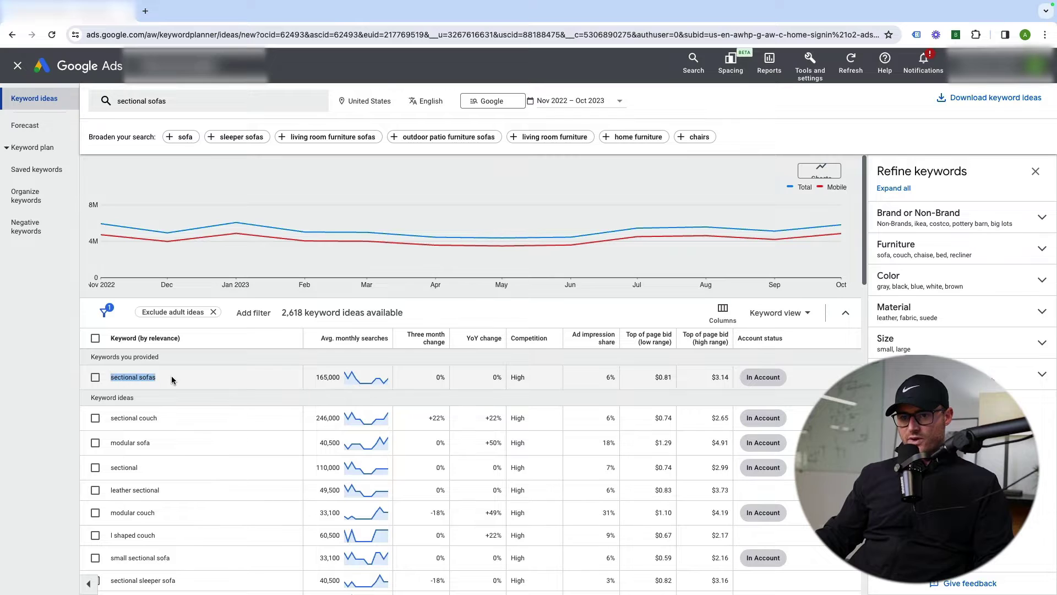
click(176, 378)
mouse_move(368, 342)
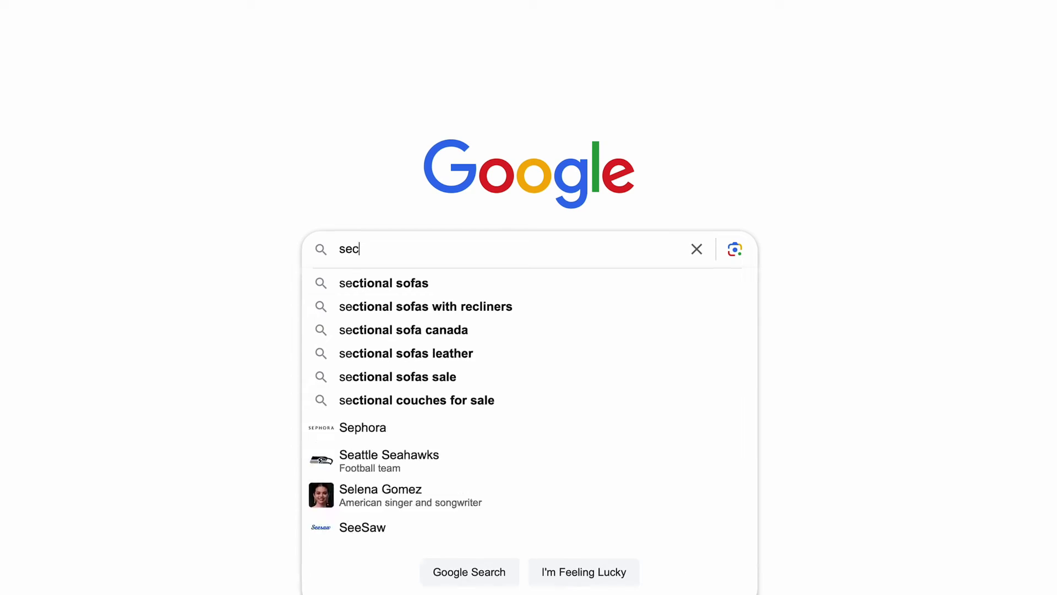
text(tional sofas)
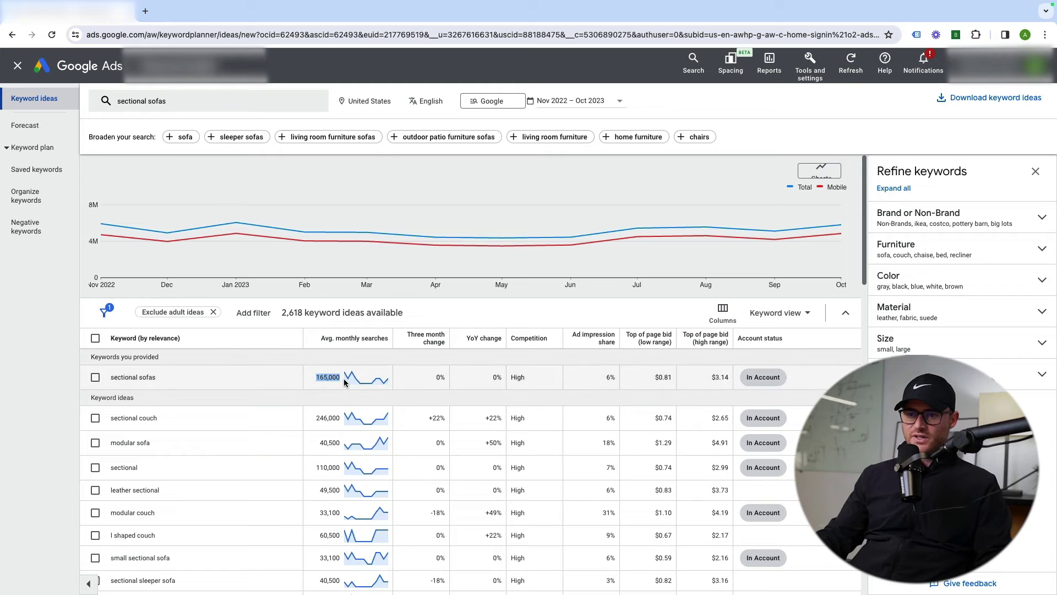
click(323, 377)
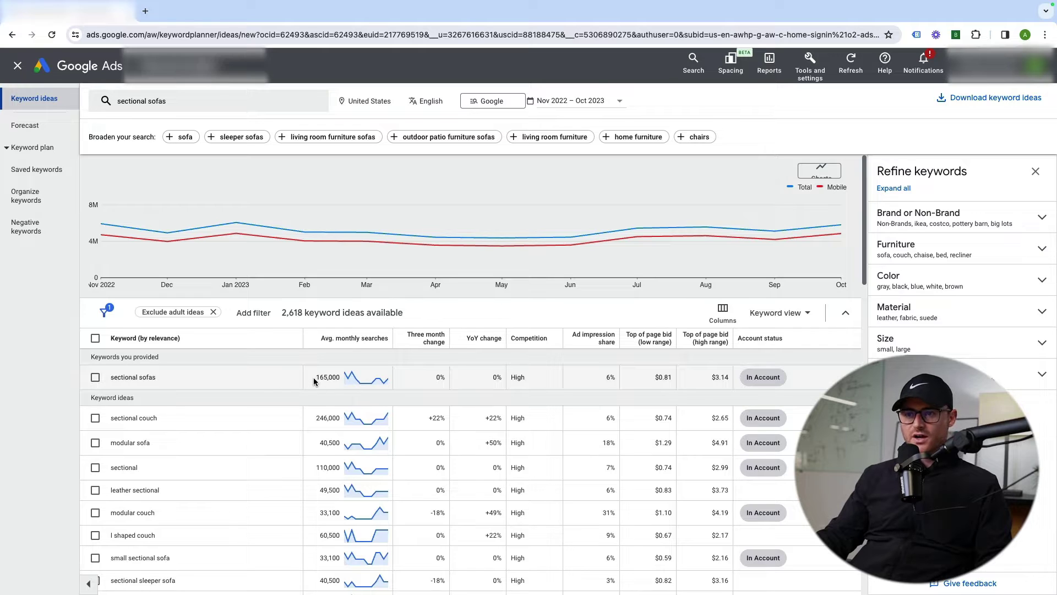
drag(314, 378, 340, 379)
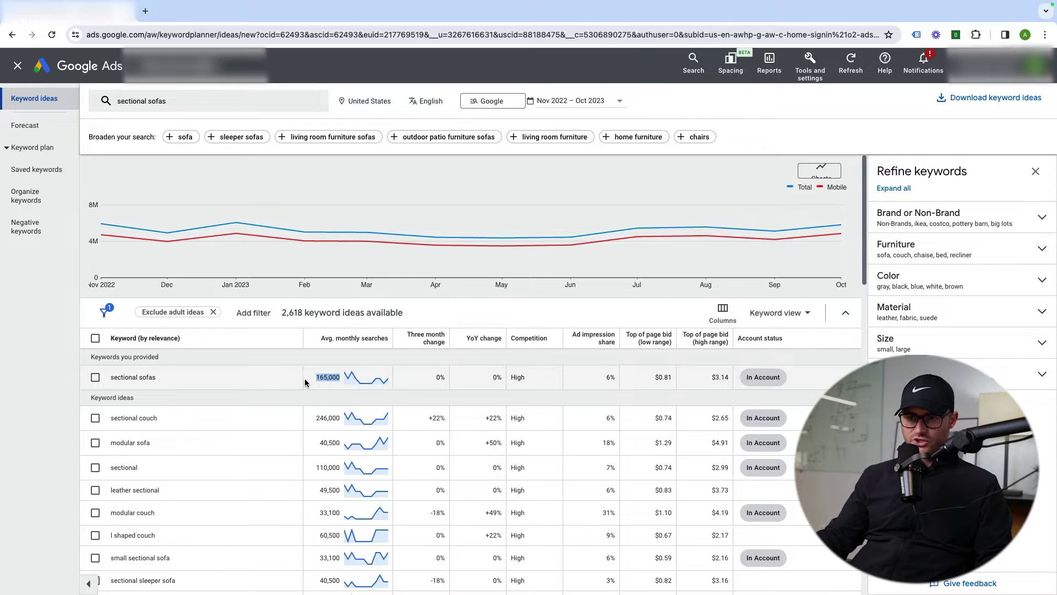
click(239, 384)
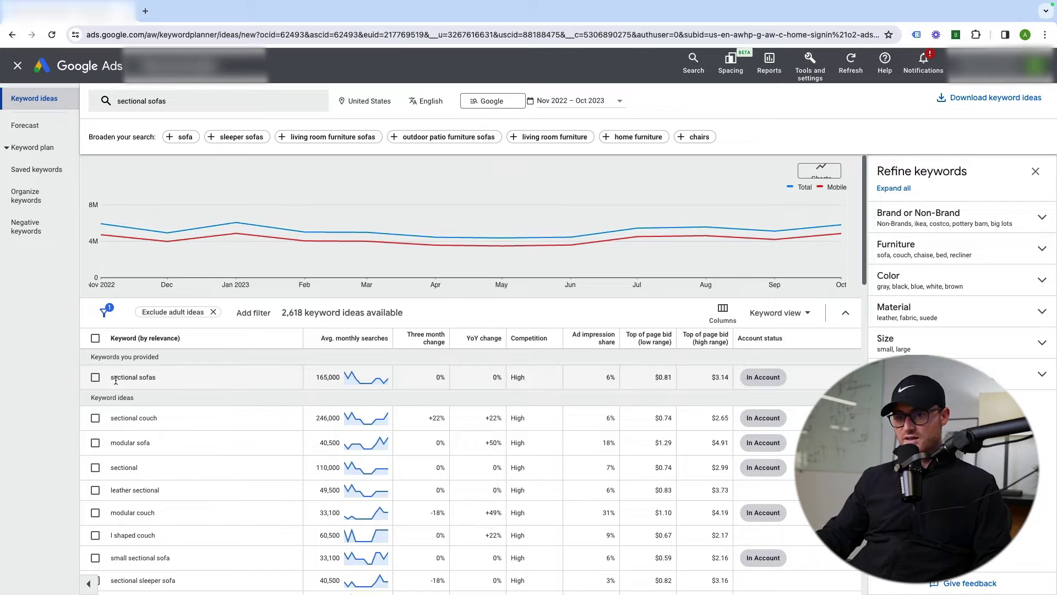
drag(115, 380, 178, 386)
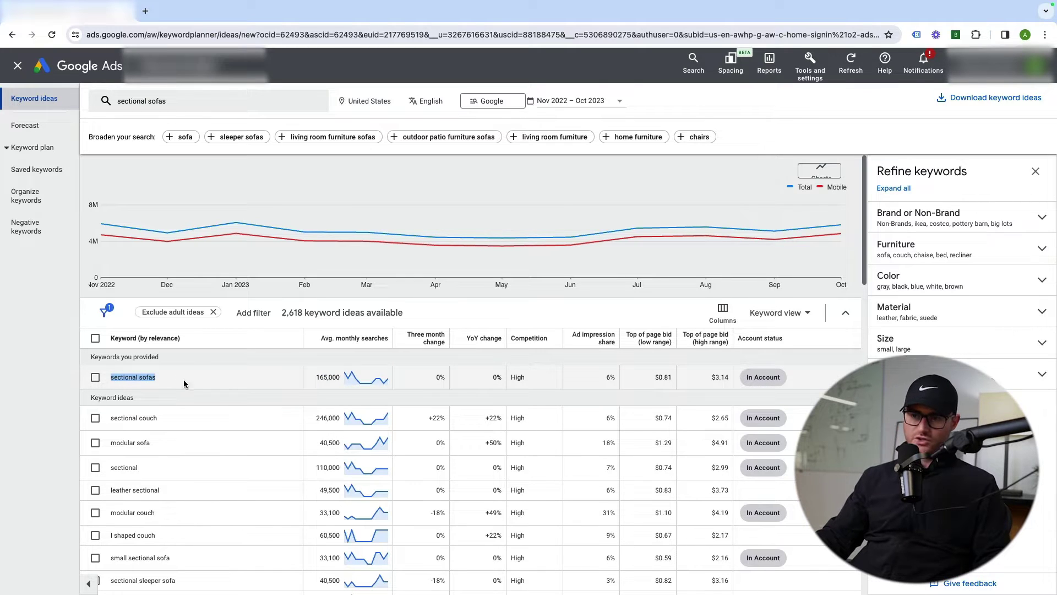
drag(318, 376, 336, 374)
click(338, 374)
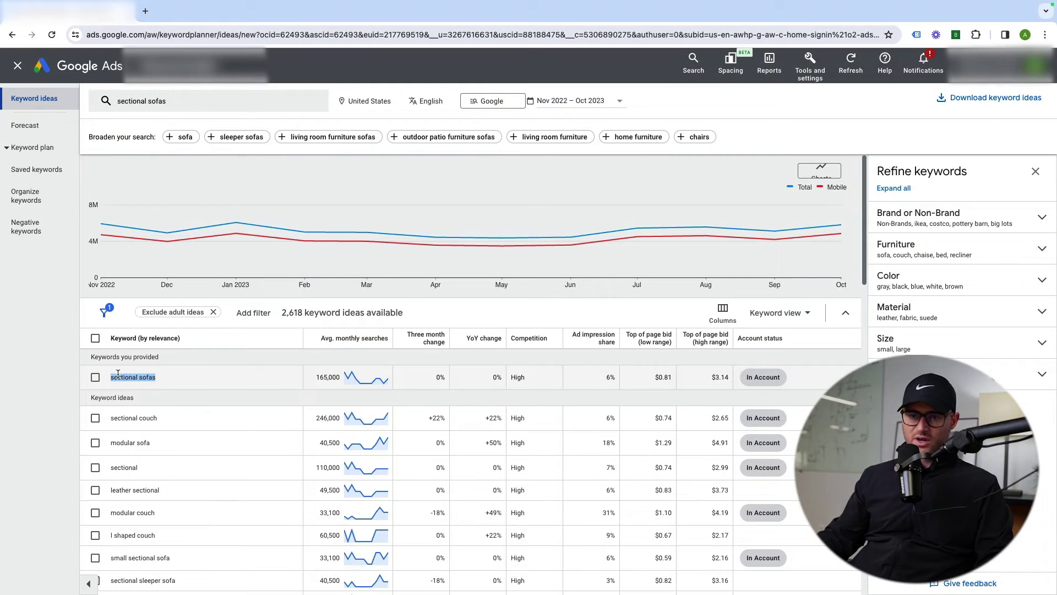
double_click(319, 377)
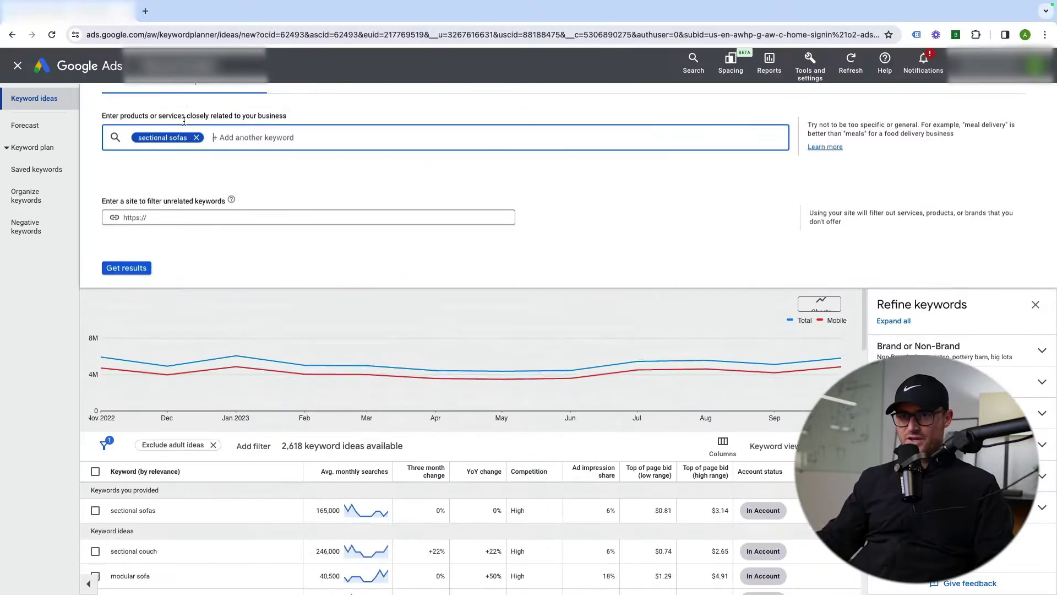
Step: Replace the searched keyword with the brand term "home reserve" and get its keyword ideas
scroll(202, 170, up, 1)
click(196, 158)
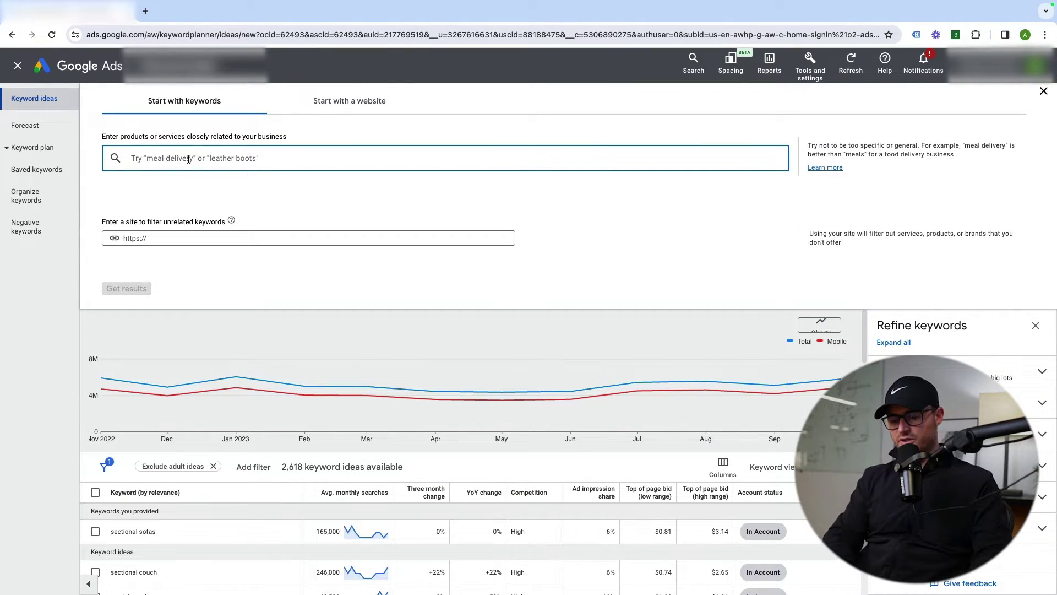
text(homp)
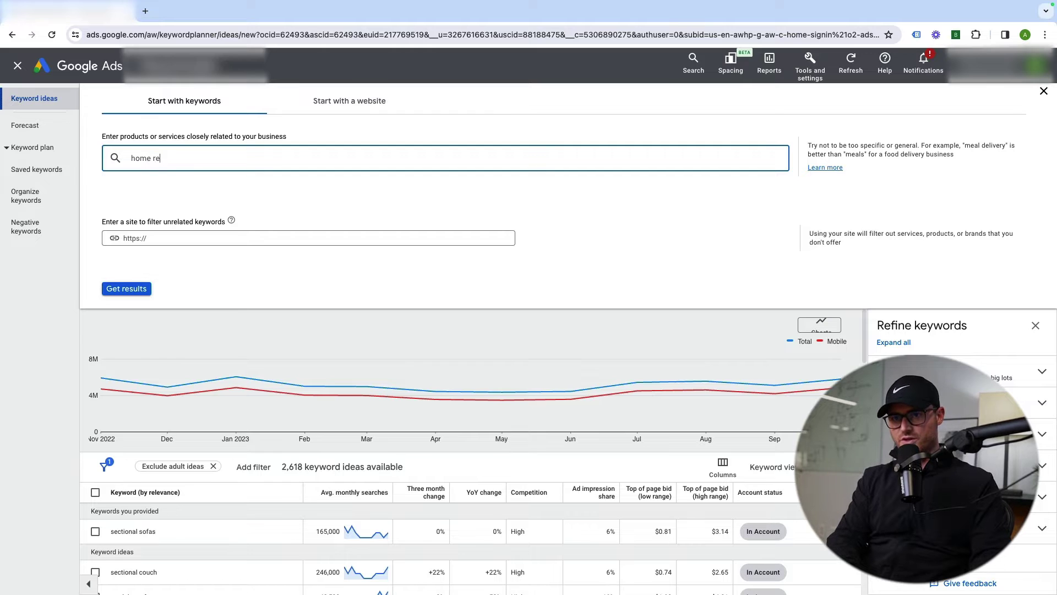
key(Return)
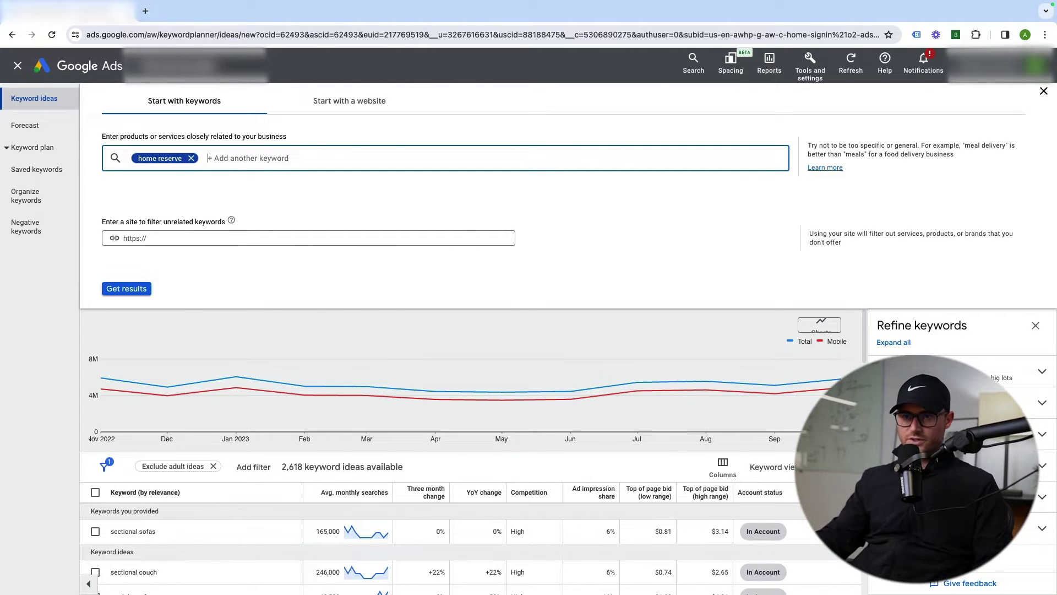
key(Return)
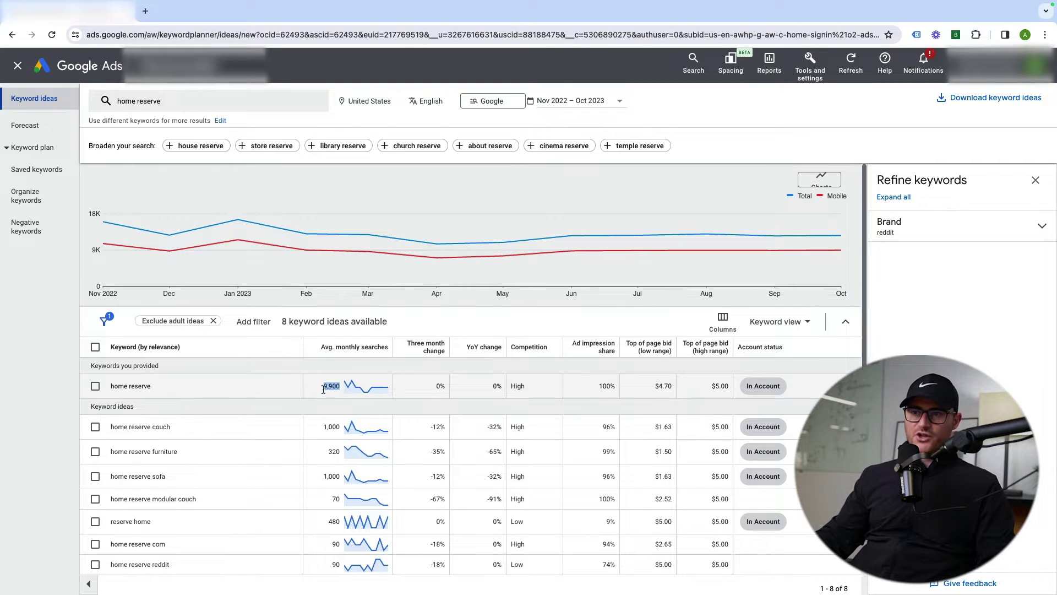
Step: Examine the average monthly searches and the monthly trend chart for "home reserve"
drag(110, 386, 184, 389)
click(330, 388)
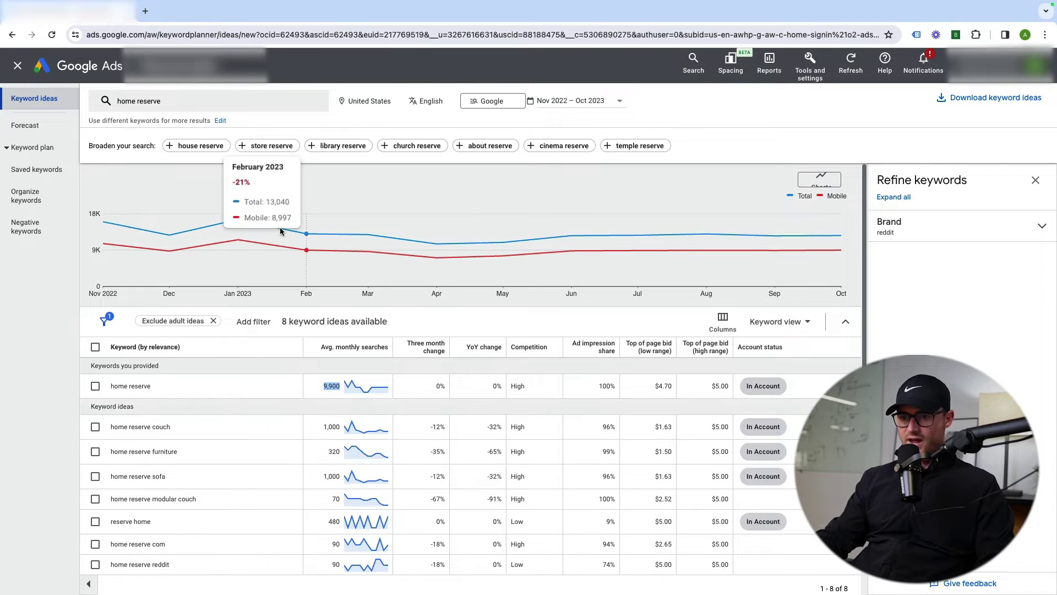
mouse_move(364, 223)
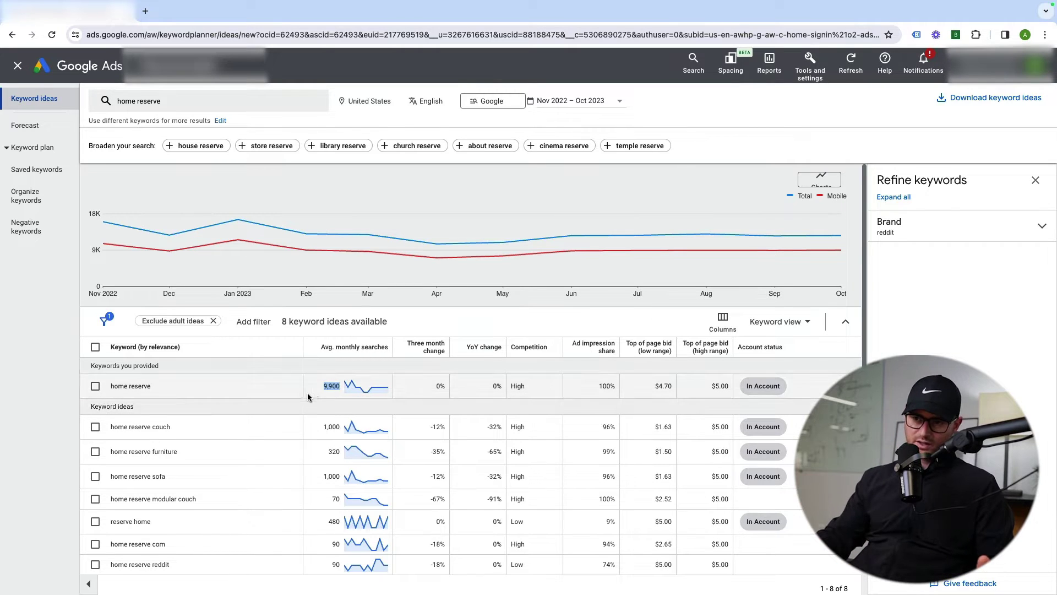
drag(108, 385, 179, 388)
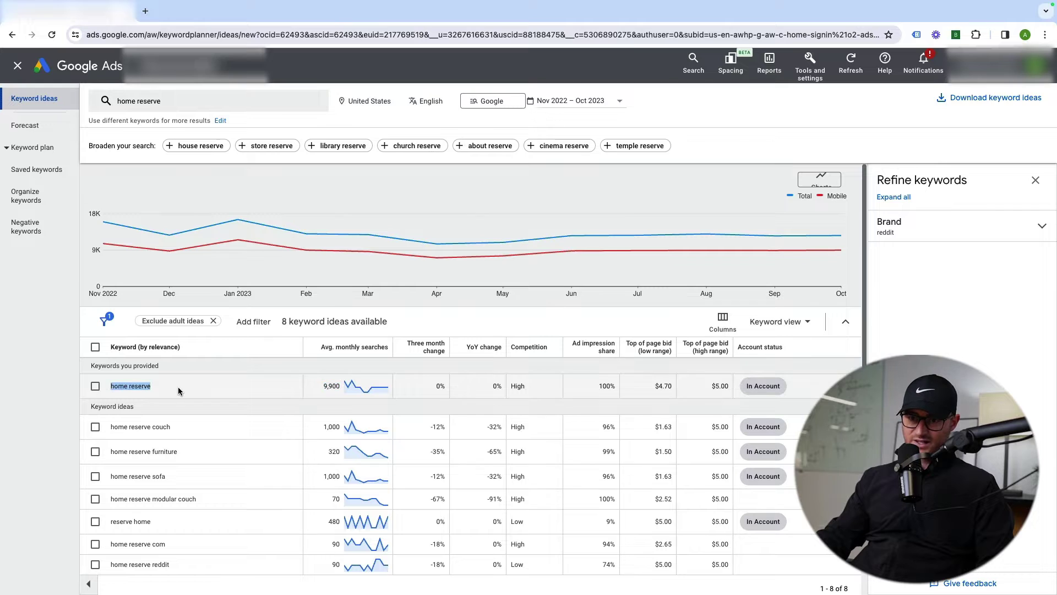
click(323, 391)
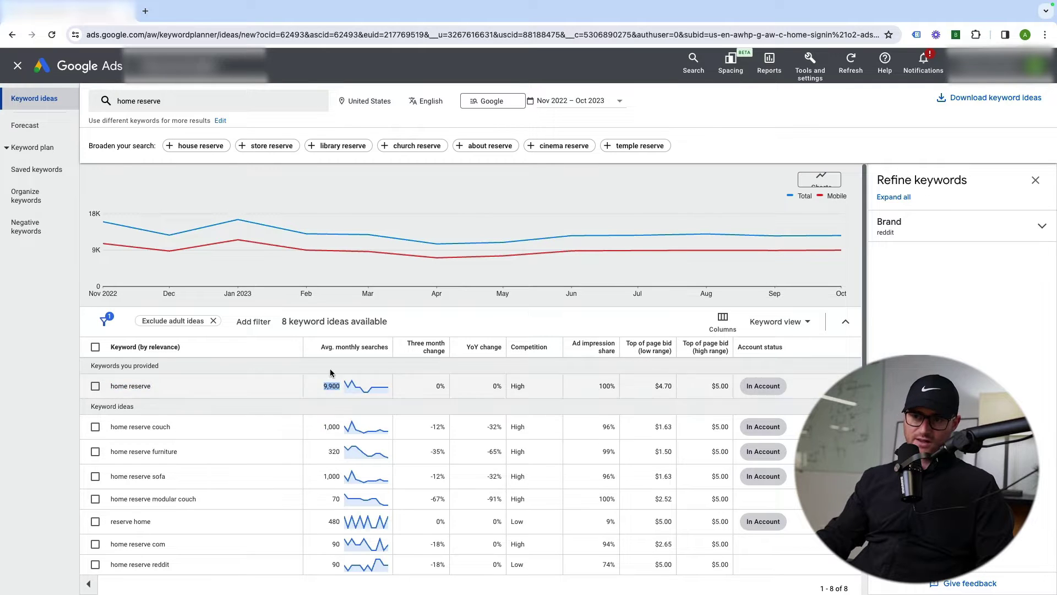
double_click(331, 387)
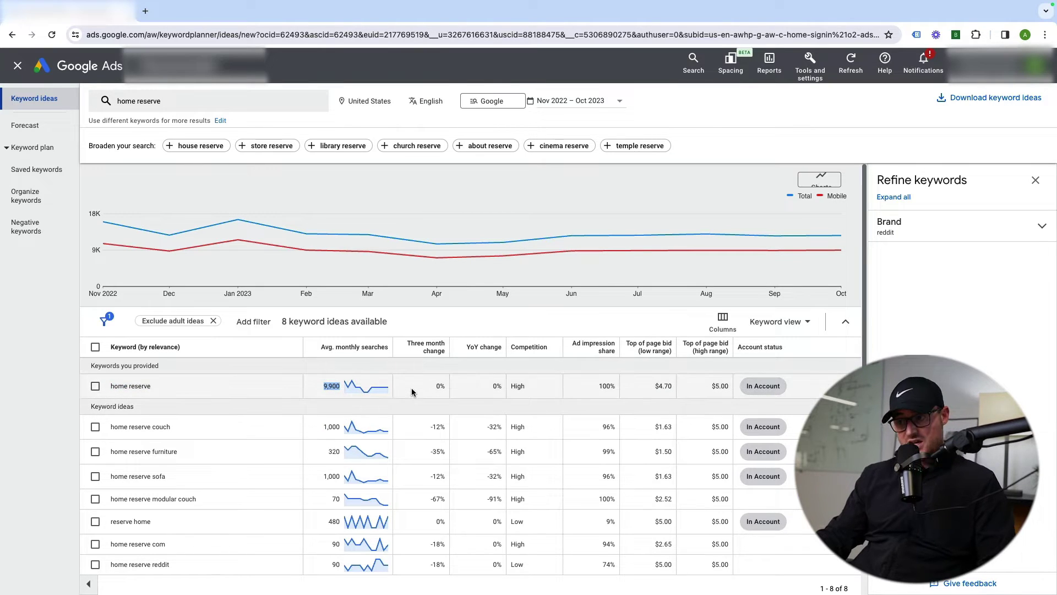
Step: Replace the searched keyword with "sectional sofa" and get its keyword ideas
click(188, 103)
click(193, 158)
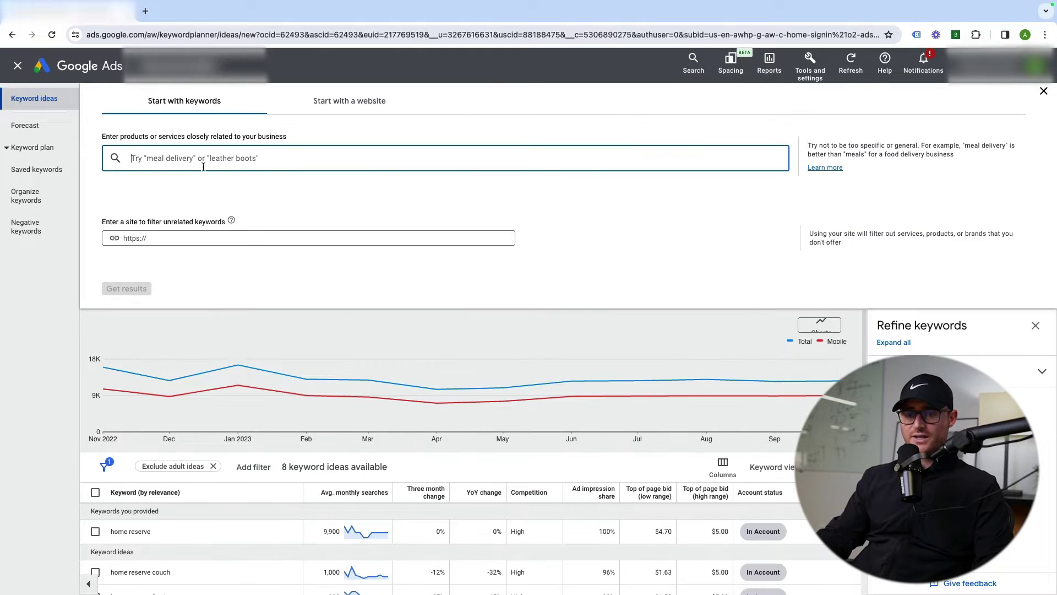
text(sectional sofa)
key(Return)
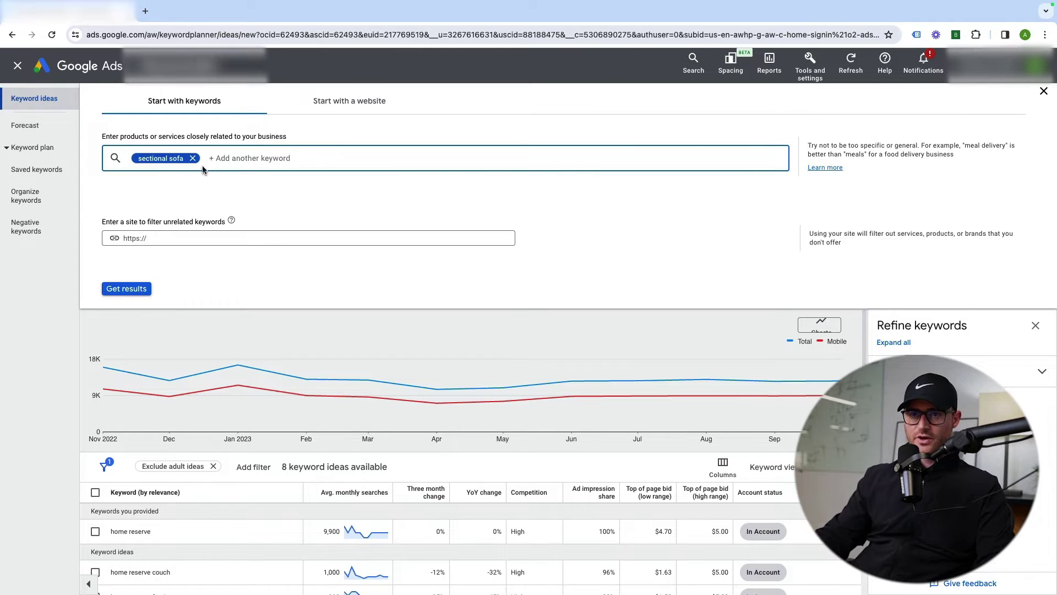
click(146, 290)
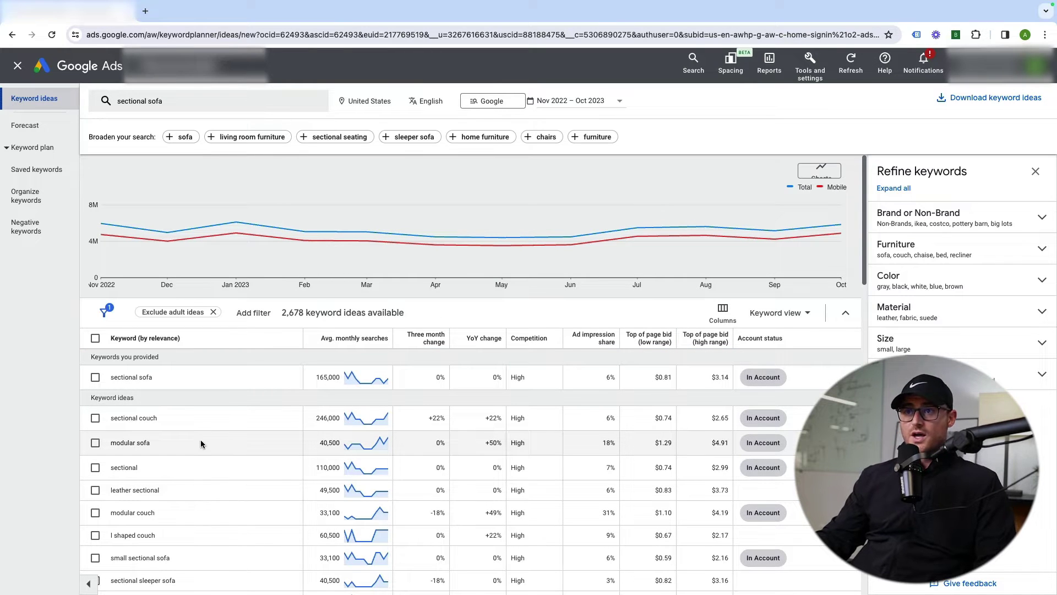
Step: Replace the United States with California as the targeted location
click(390, 100)
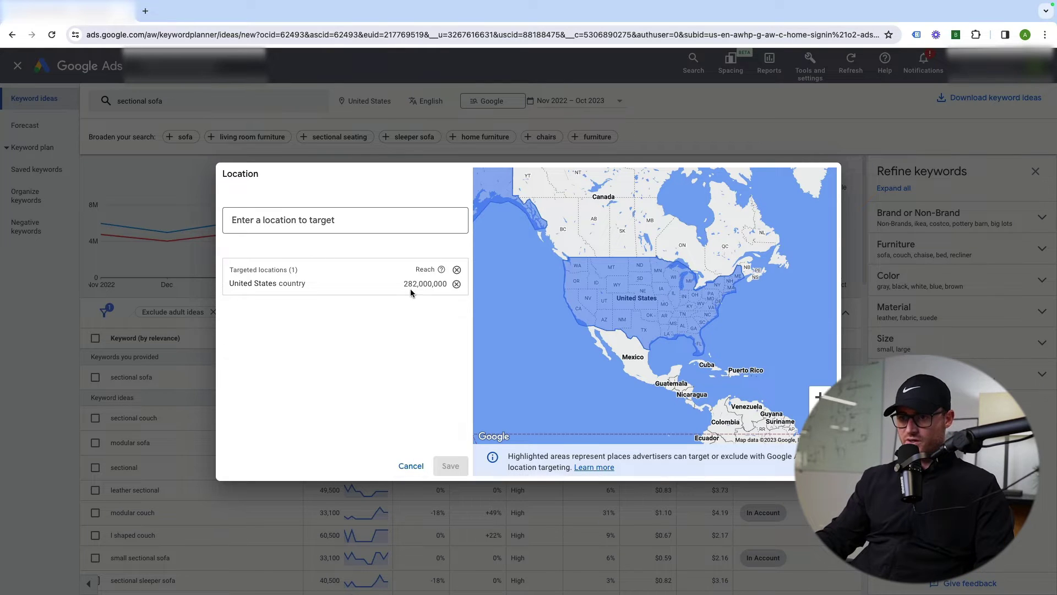
click(457, 283)
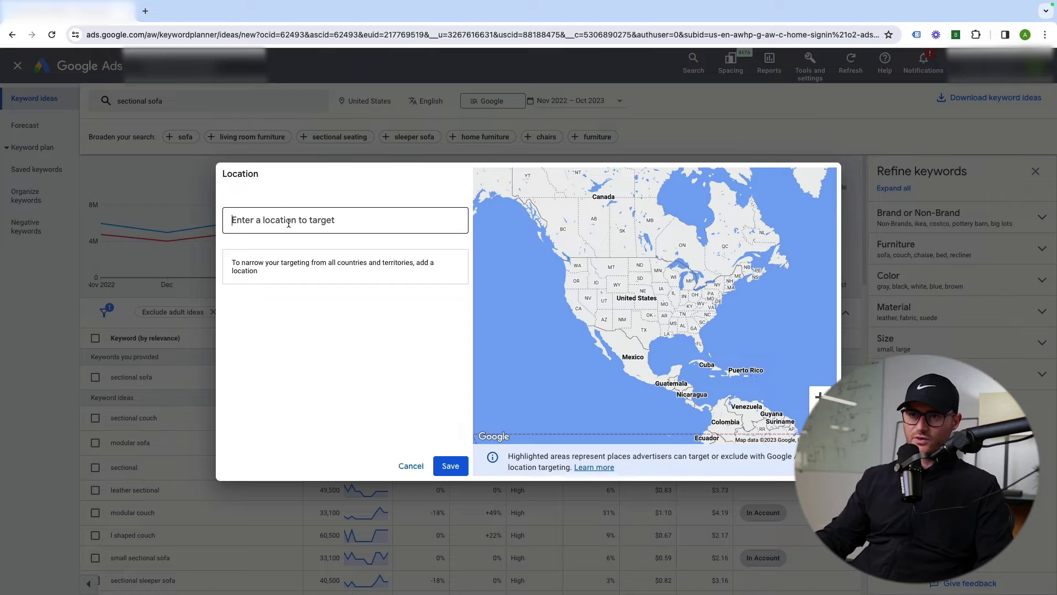
text(calif)
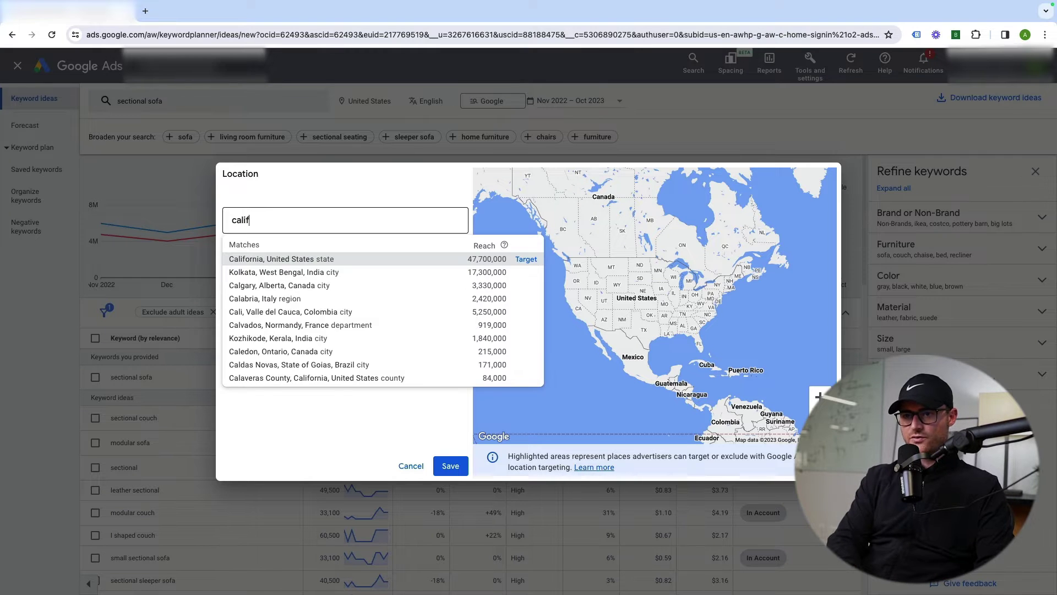
click(527, 259)
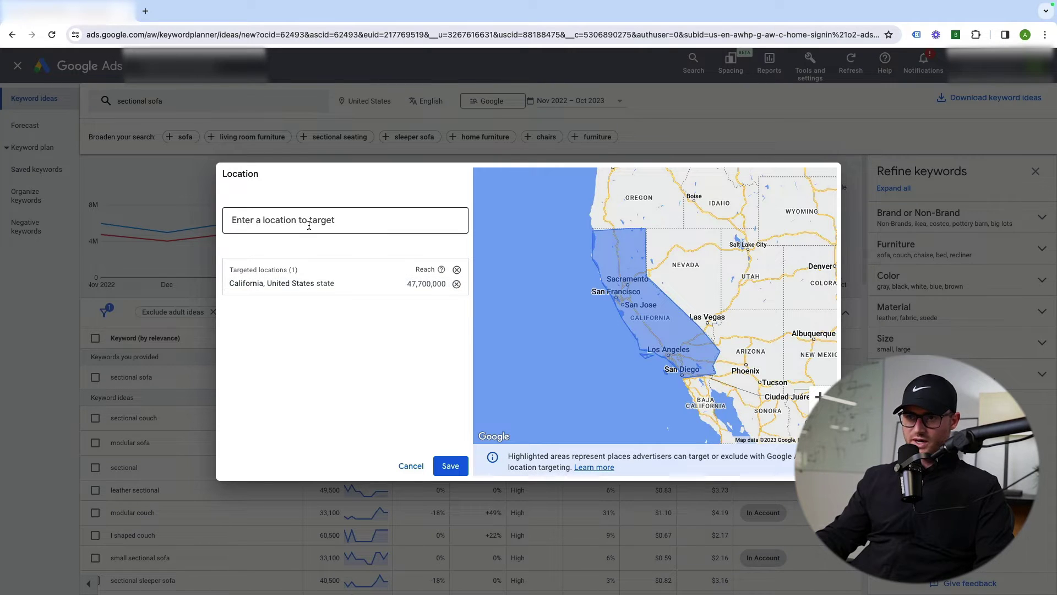
Step: Swap California back for the United States country target and discard the location changes
click(457, 285)
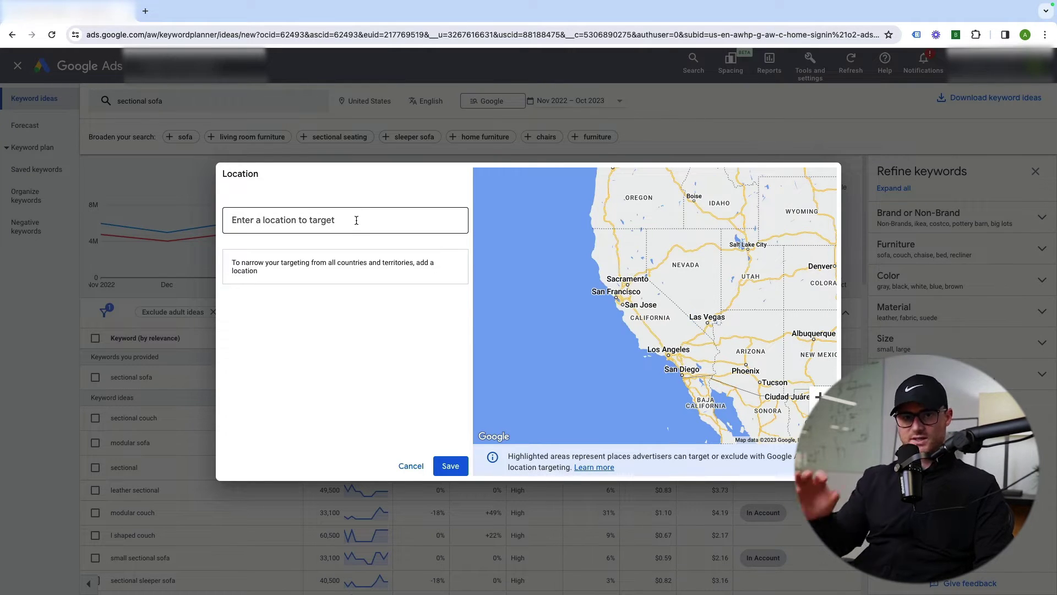
click(356, 220)
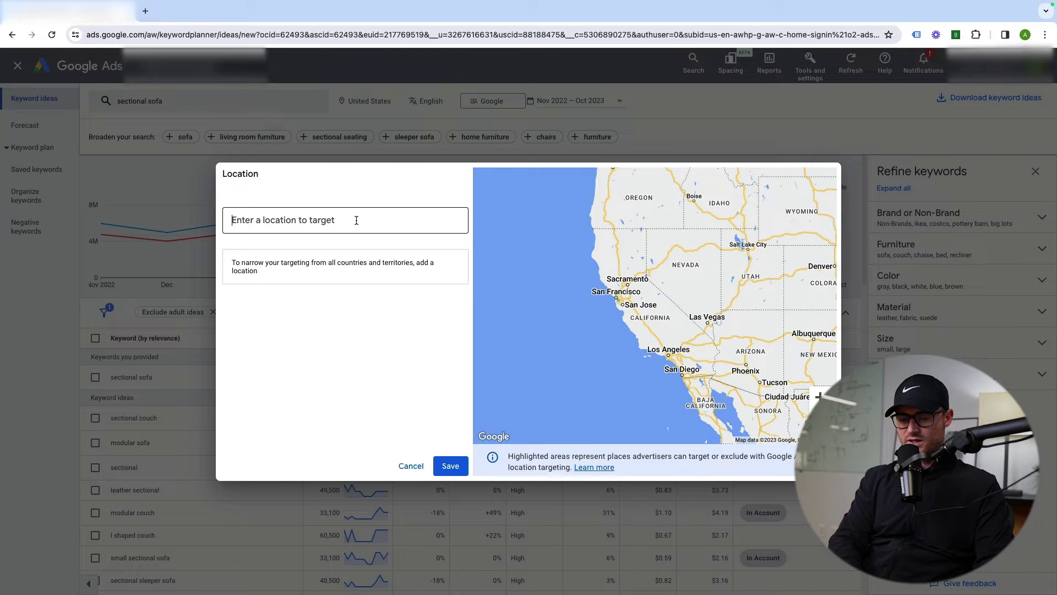
text(united)
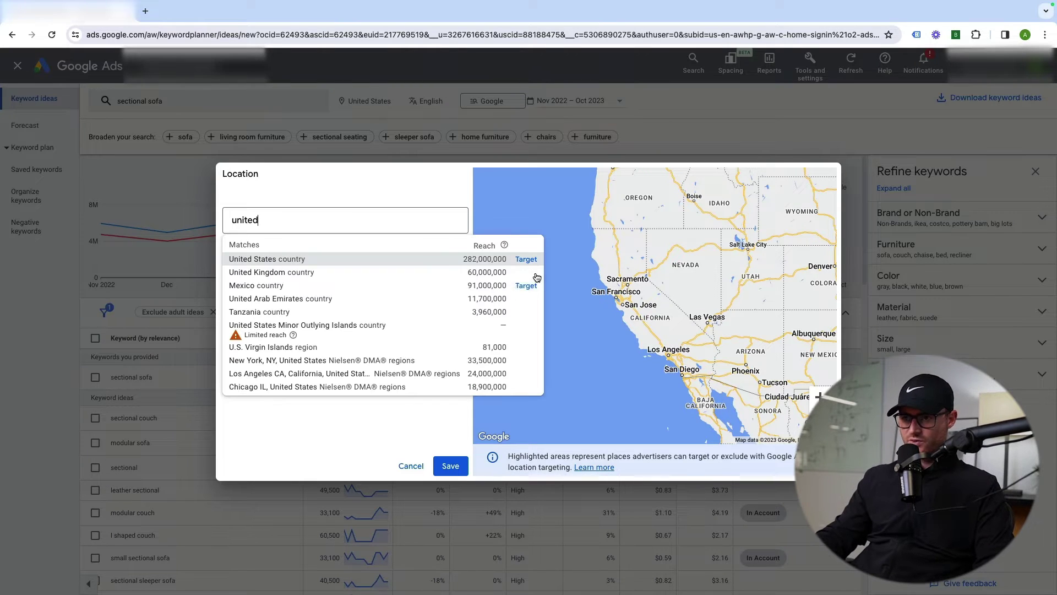
click(526, 258)
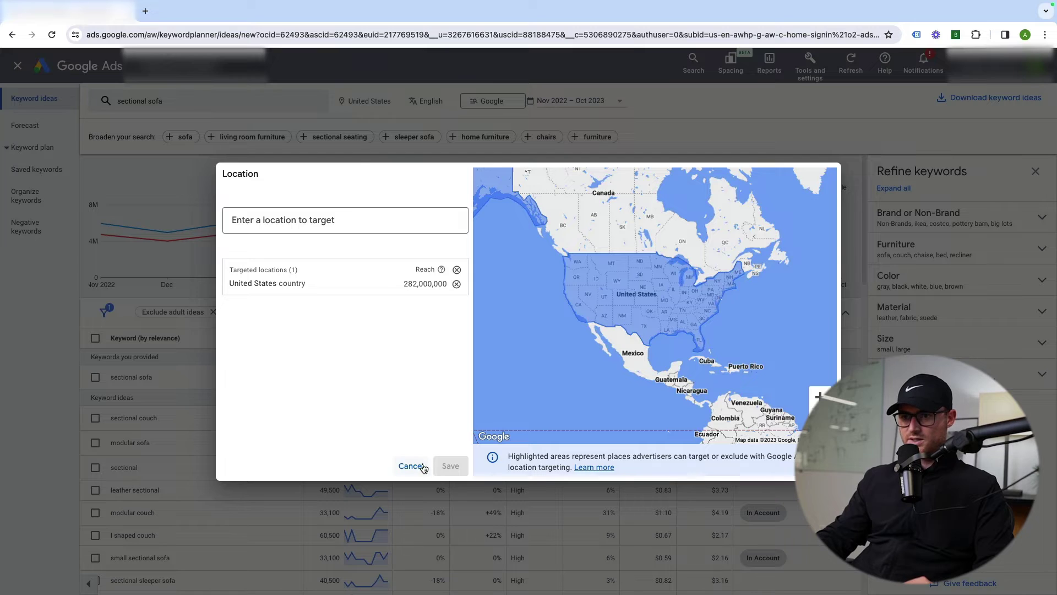
click(420, 466)
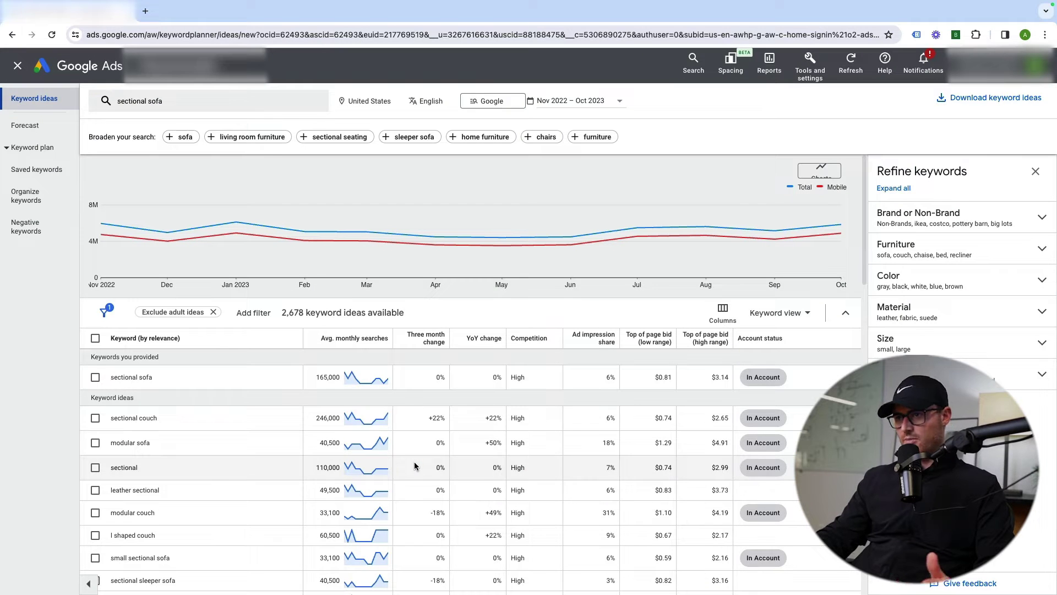
Step: View the available language and search network options, keeping Google as the network
click(439, 104)
key(Escape)
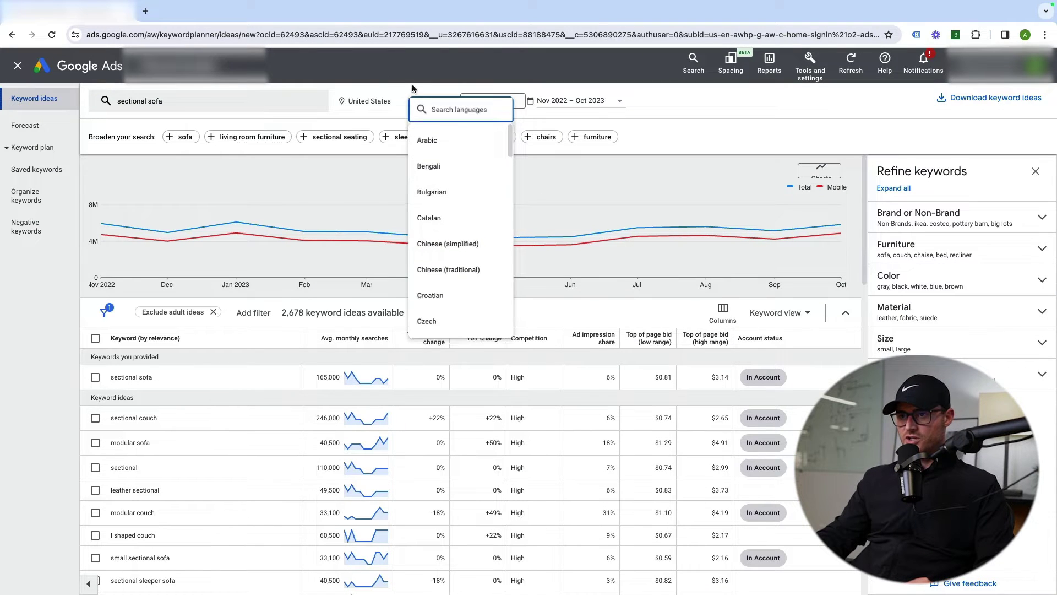
click(501, 109)
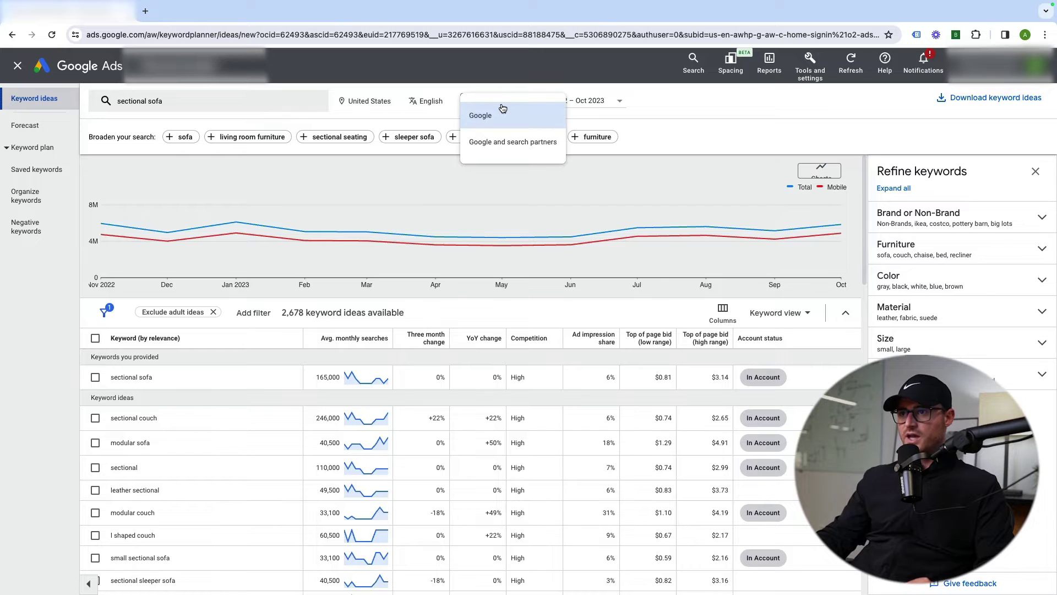
click(496, 113)
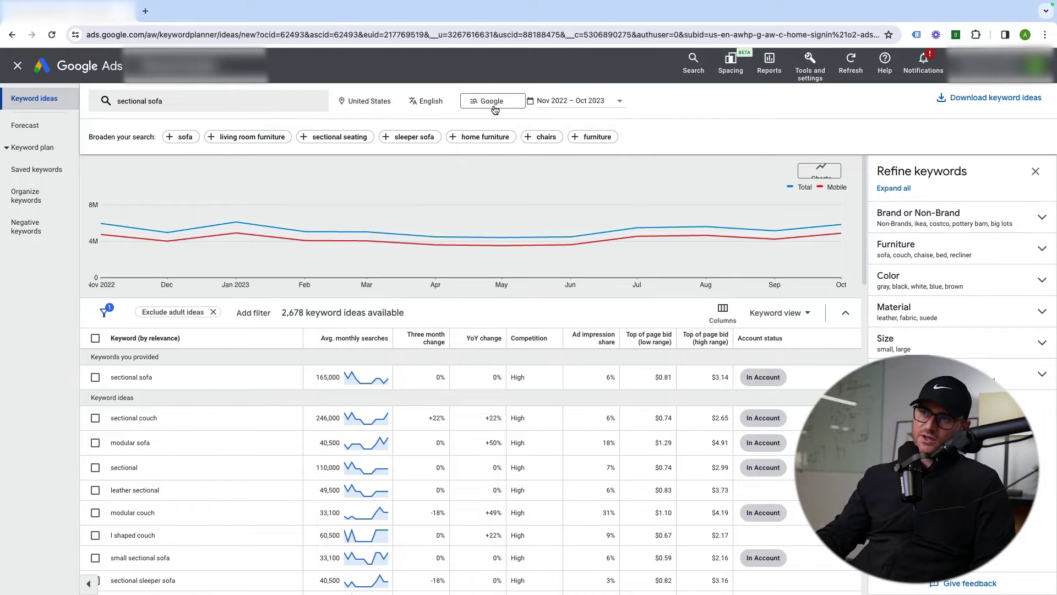
Step: Switch the search network to Google and search partners and restore it to Google only
click(492, 107)
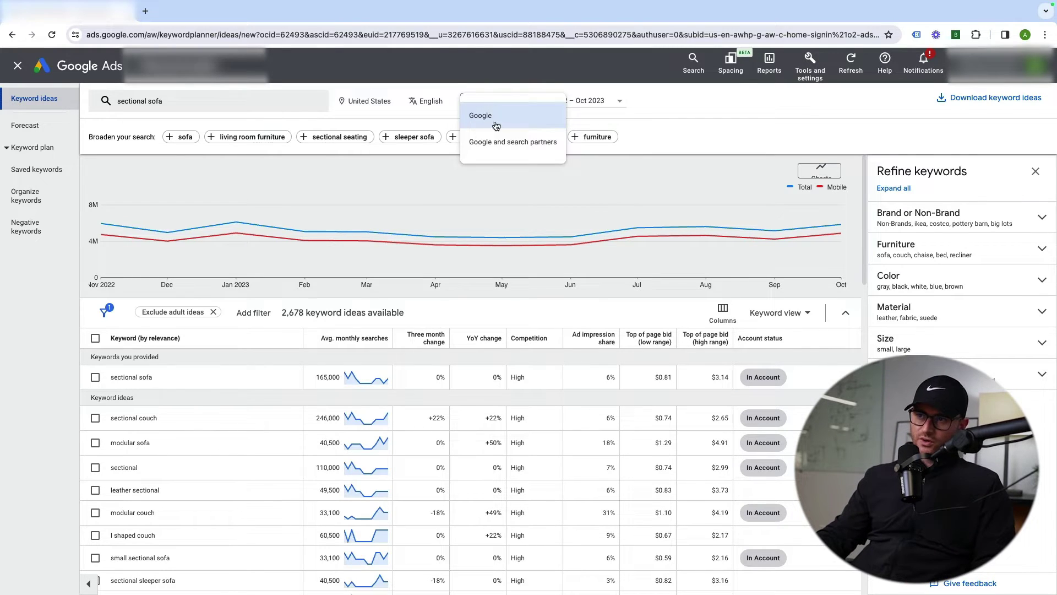
click(518, 144)
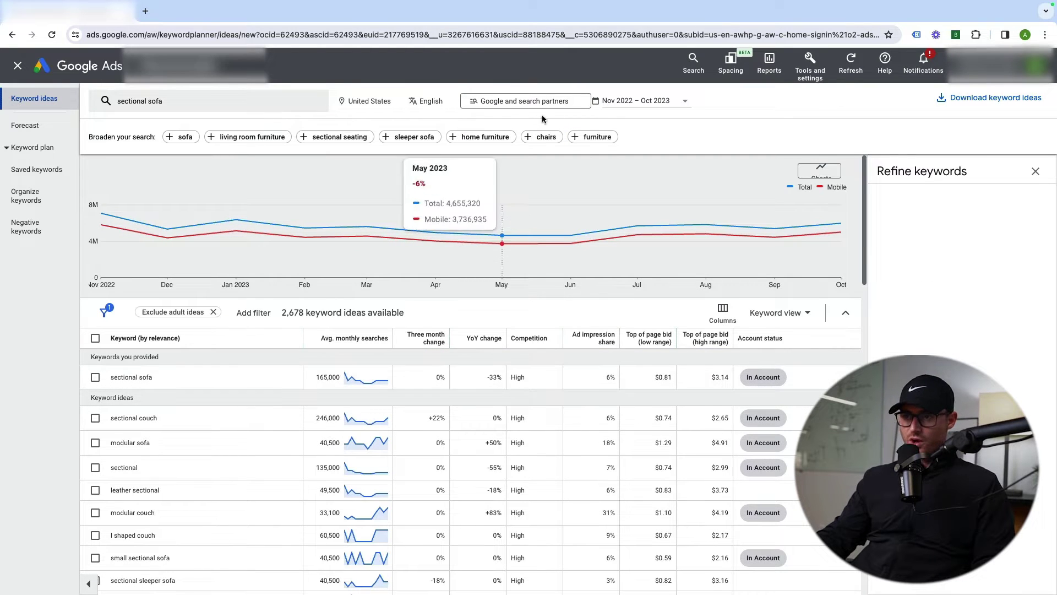
click(526, 101)
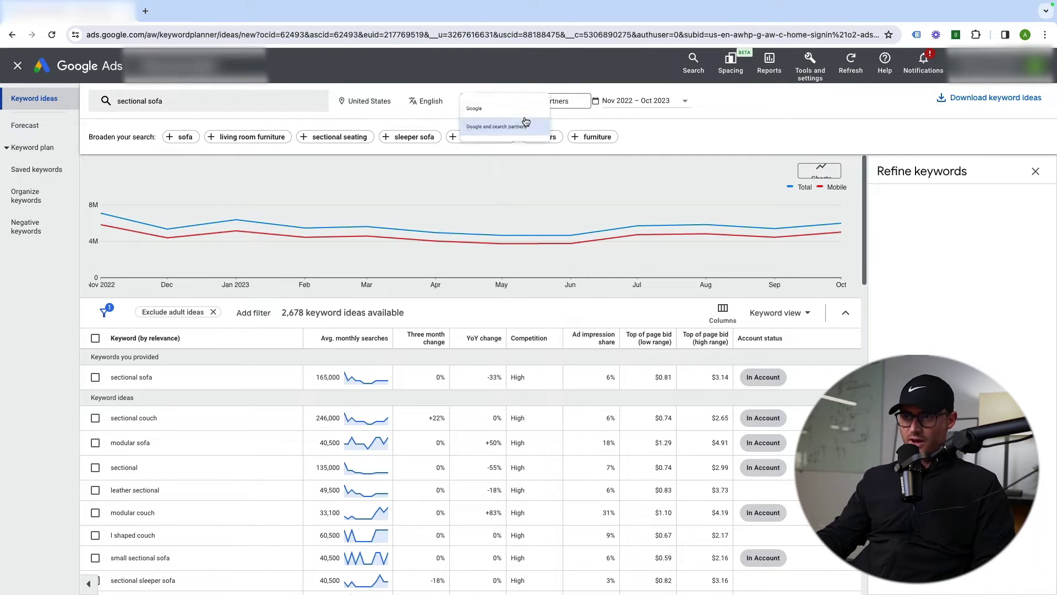
click(483, 118)
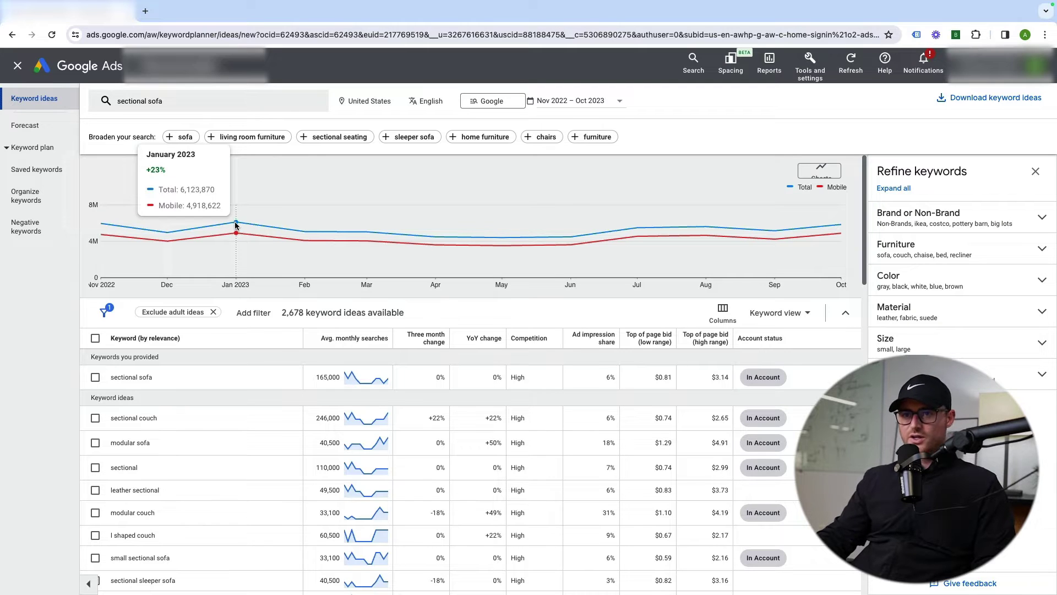
Step: Replace the searched keyword with "christmas trees" and get its keyword ideas
click(152, 105)
click(194, 158)
text(ch)
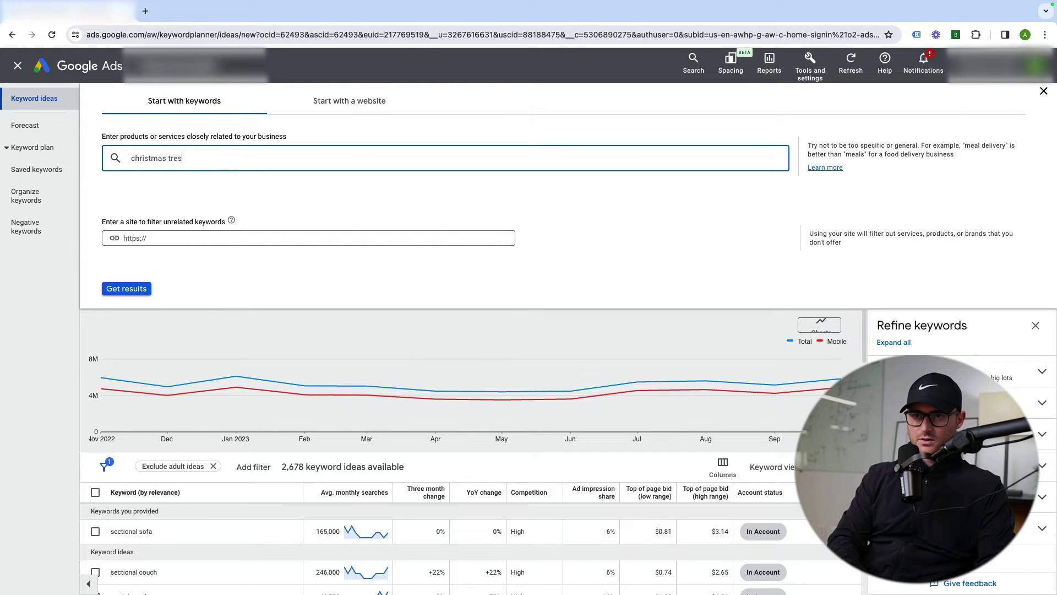
text(ristmas trees)
key(Return)
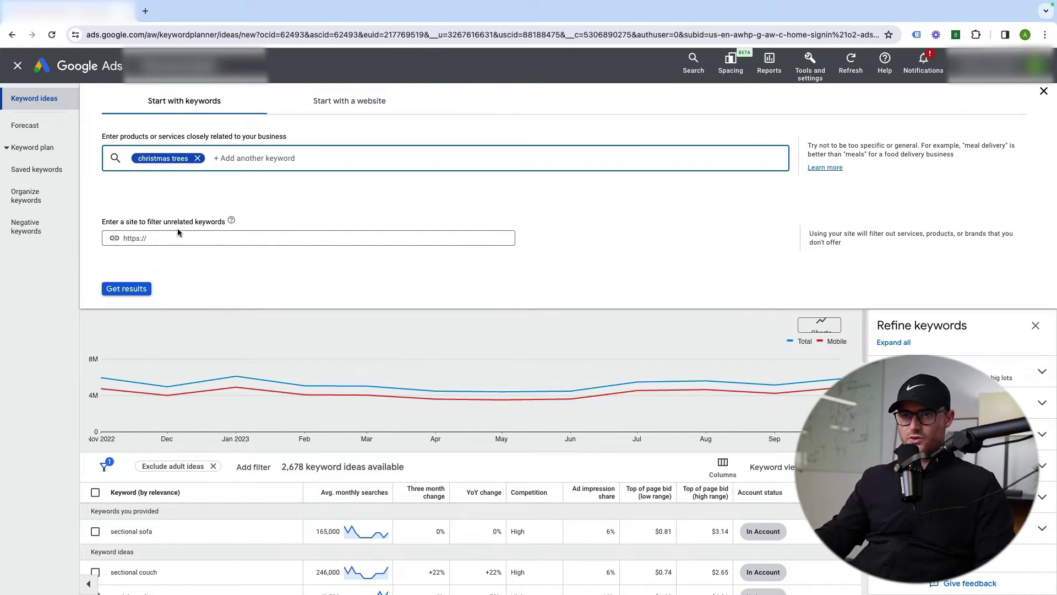
click(127, 289)
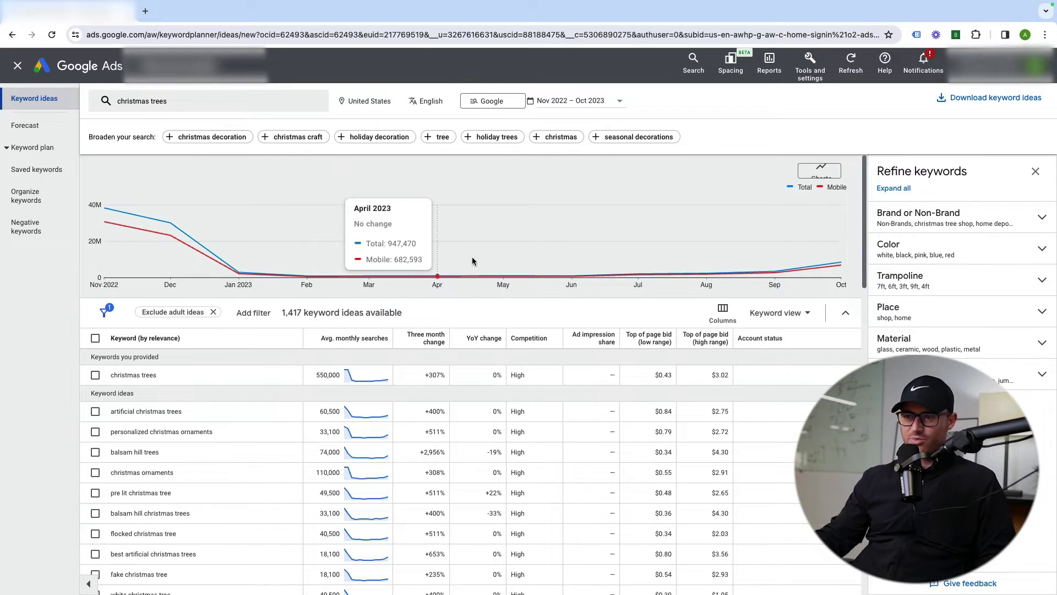
Step: Replace the keyword "christmas trees" with "sectional sofas" and get its keyword ideas
click(209, 101)
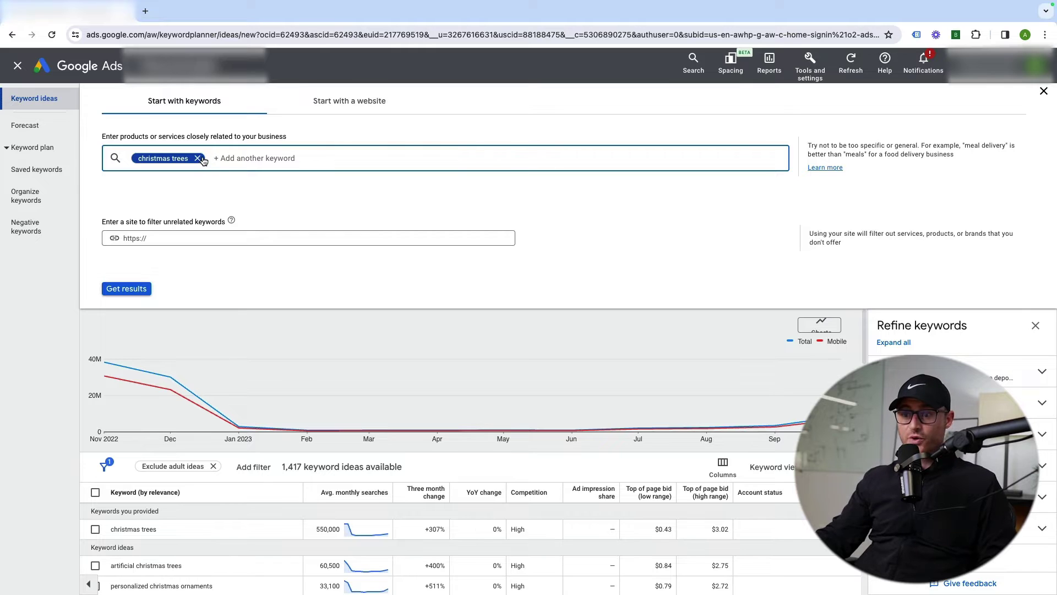
click(197, 158)
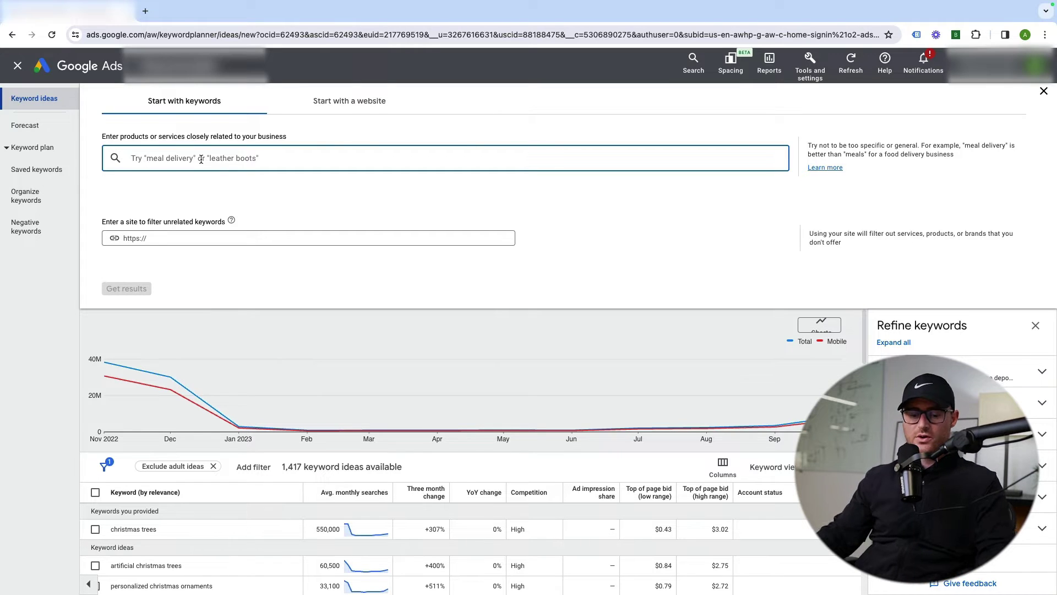
text(sea)
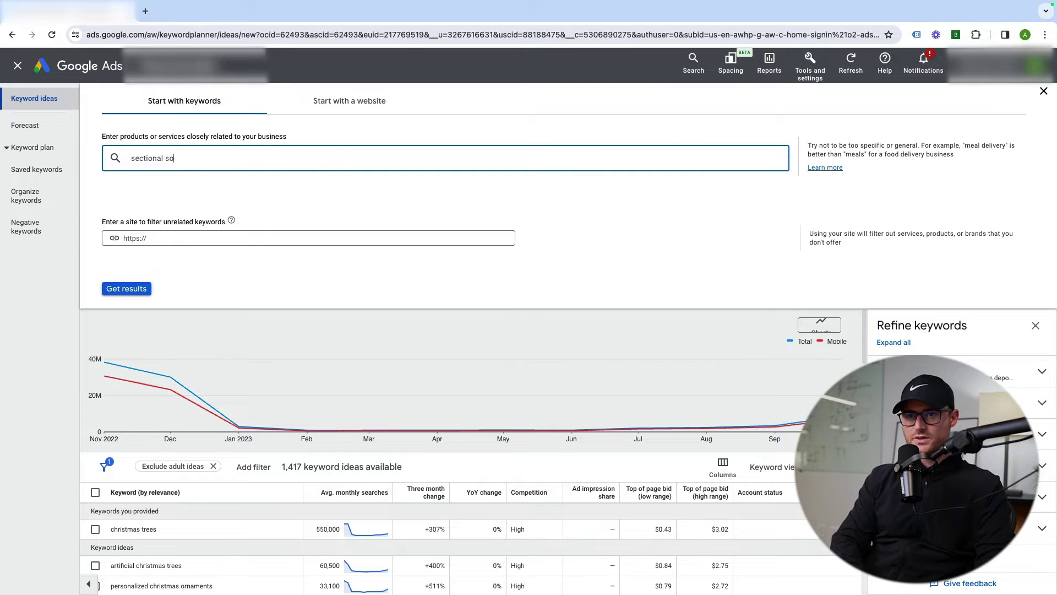
text(tional sofas)
key(Return)
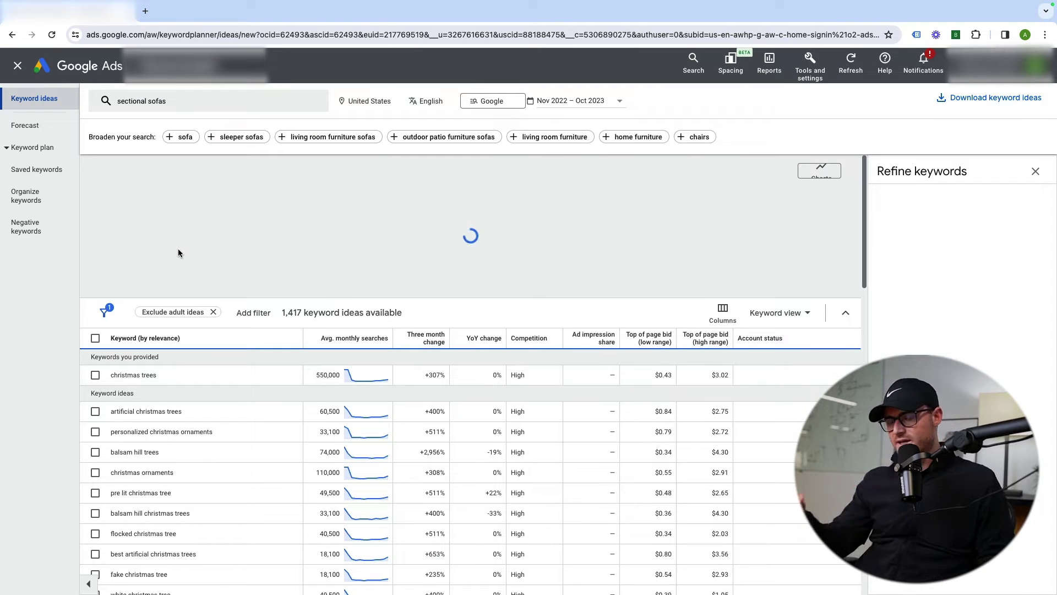
Step: Examine the three-month and year-over-year search changes for the sectional sofa keyword ideas, including "sectional couch" and "modular sofa"
scroll(338, 374, down, 3)
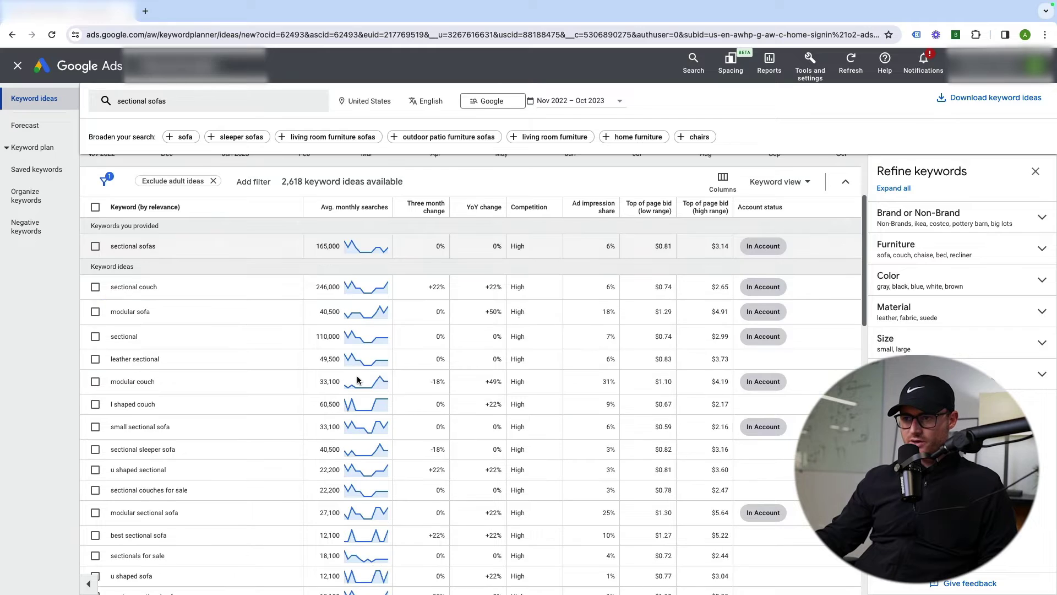
scroll(193, 393, up, 3)
mouse_move(435, 337)
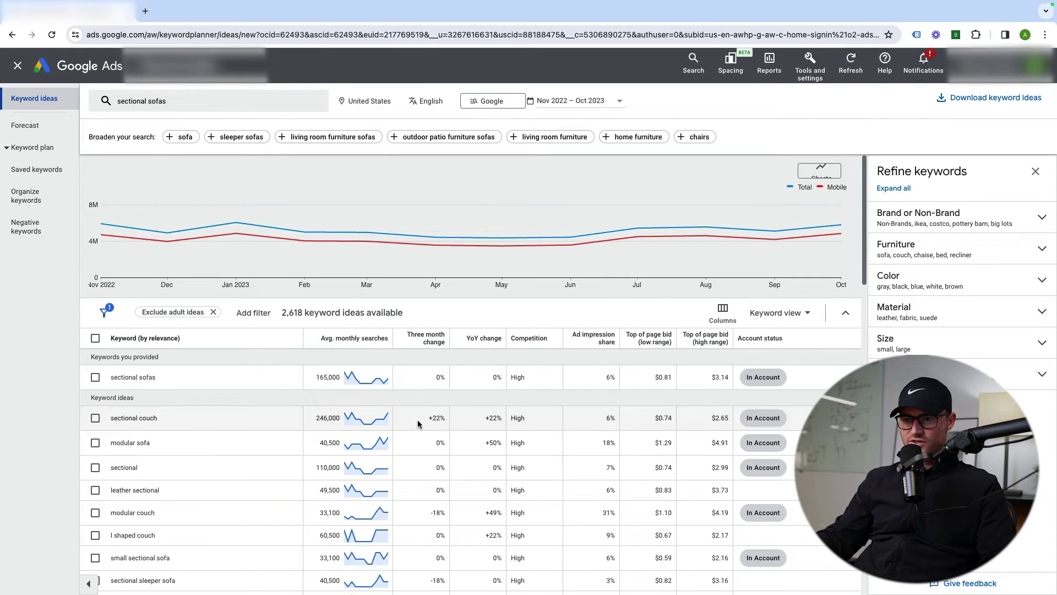
double_click(437, 418)
scroll(435, 380, down, 2)
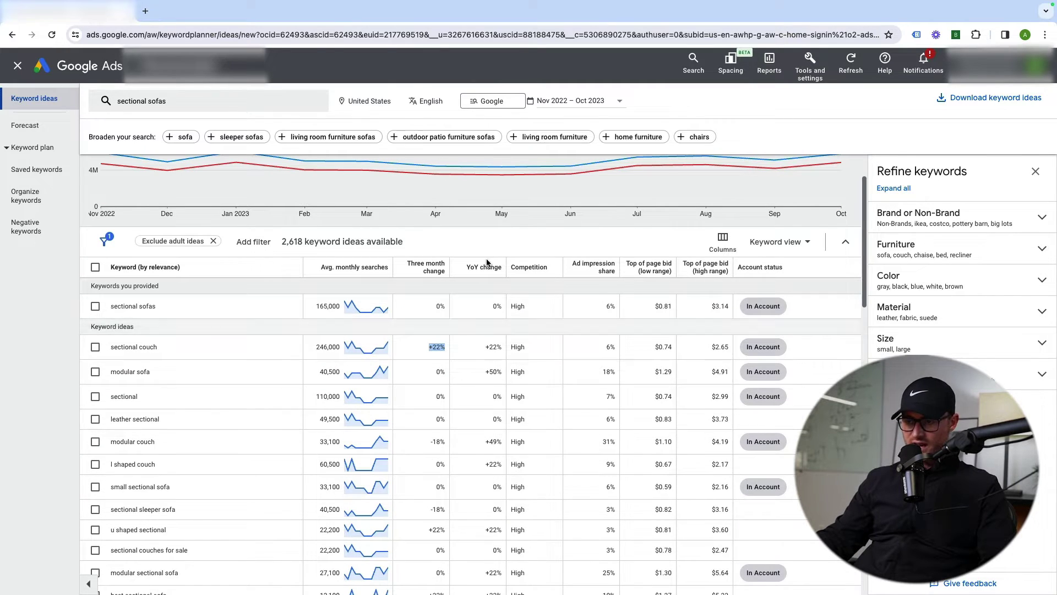
click(487, 371)
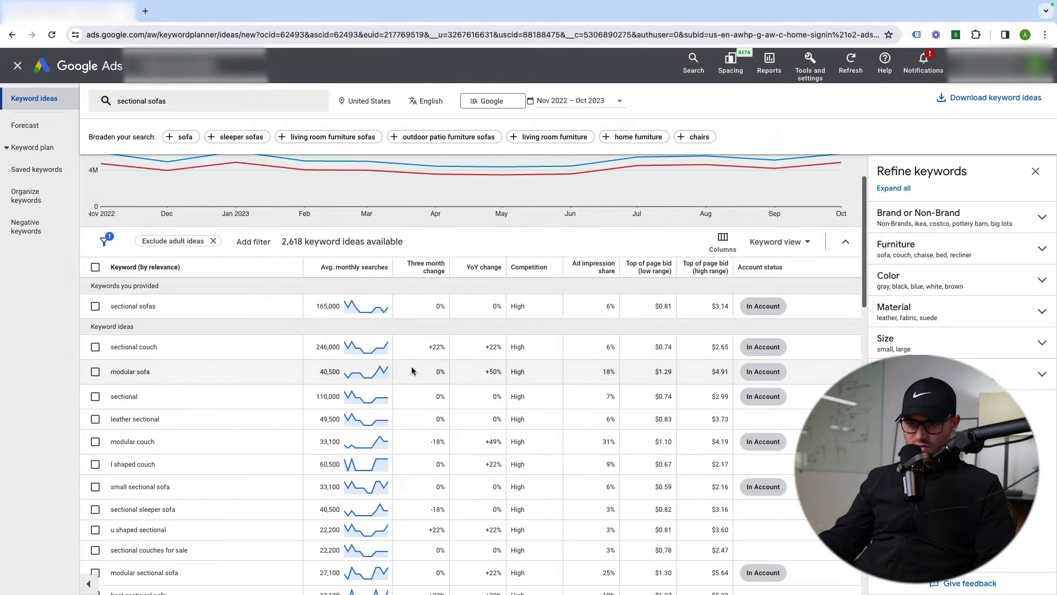
click(488, 377)
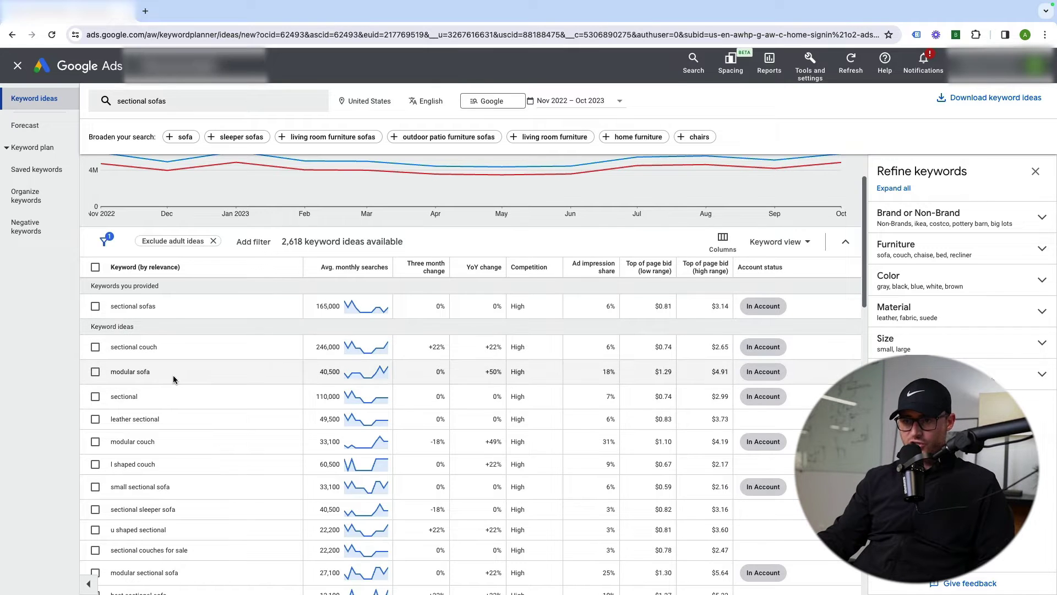
scroll(512, 371, down, 1)
scroll(514, 374, up, 3)
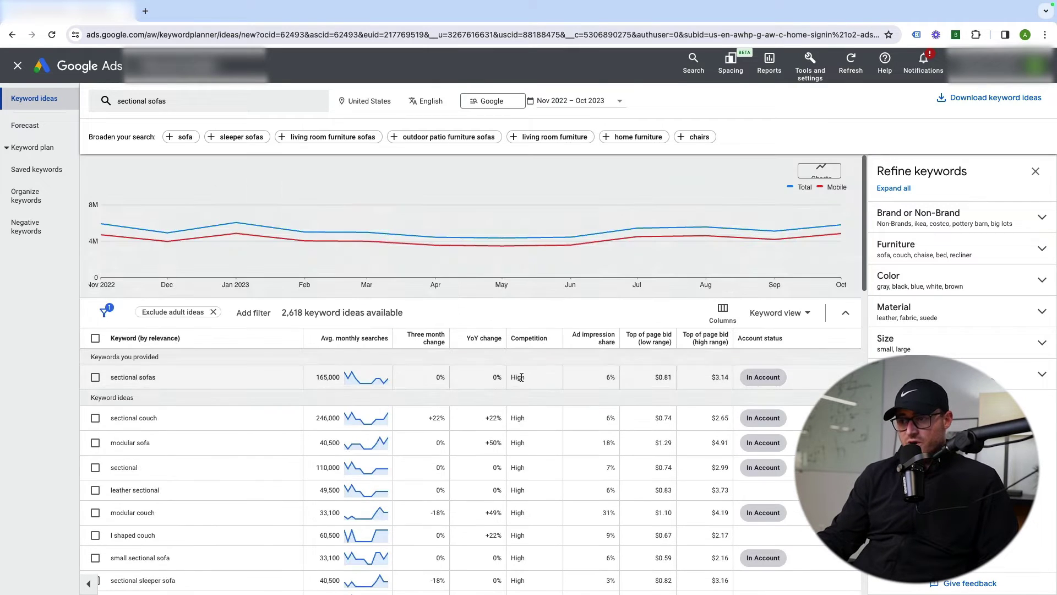
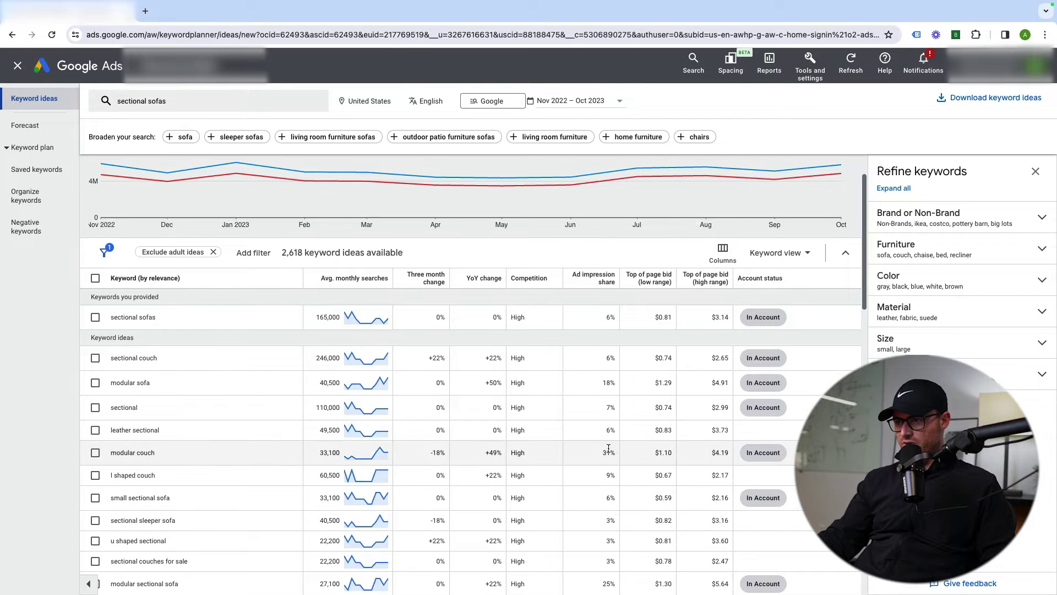
Step: Examine the low-range and high-range top of page bids for the provided keyword "sectional sofas"
scroll(563, 529, up, 2)
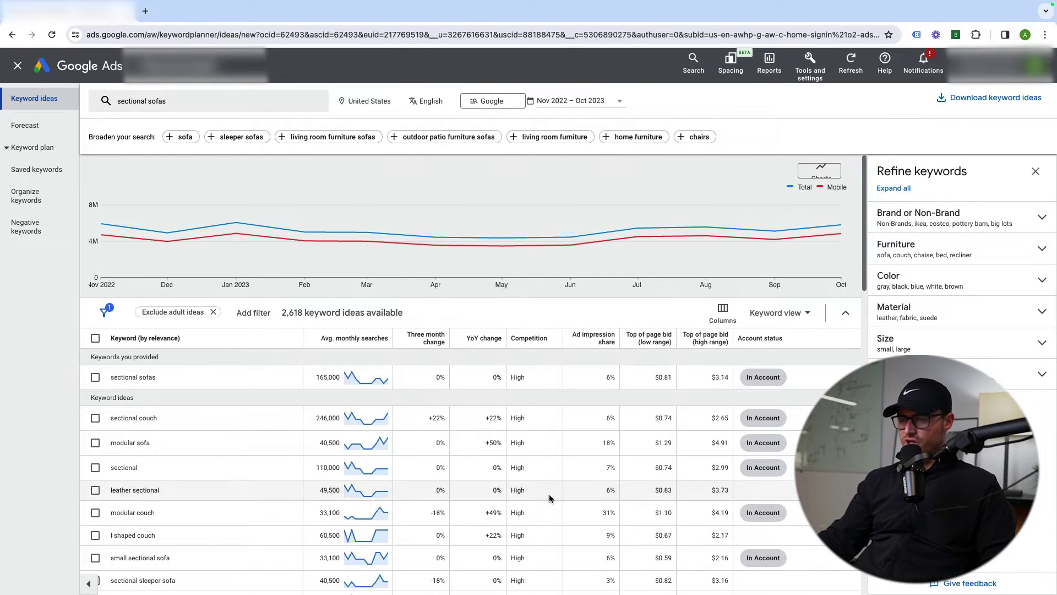
mouse_move(645, 343)
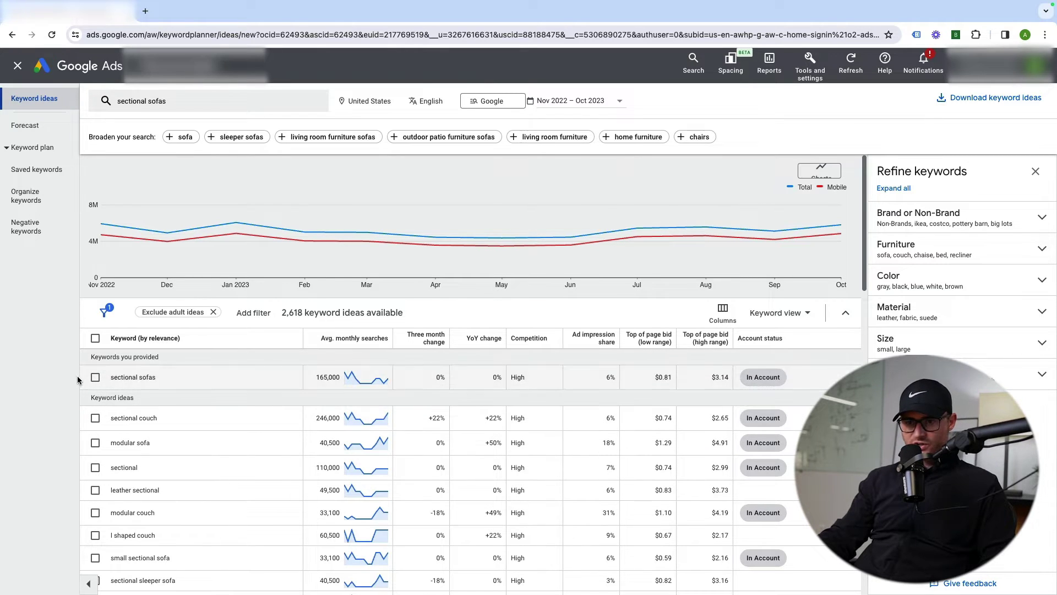
drag(106, 376, 173, 380)
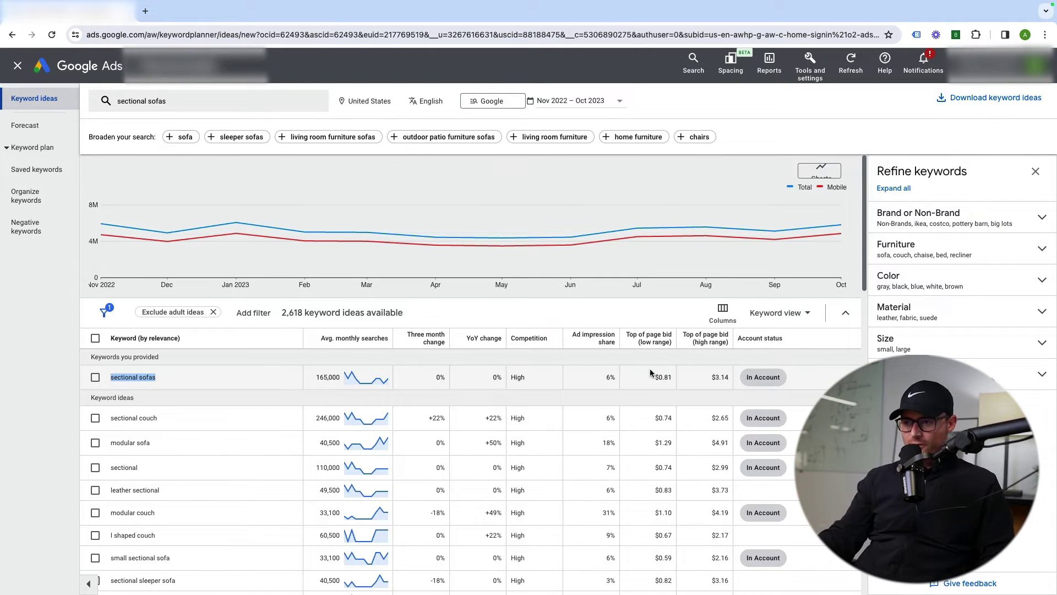
mouse_move(654, 361)
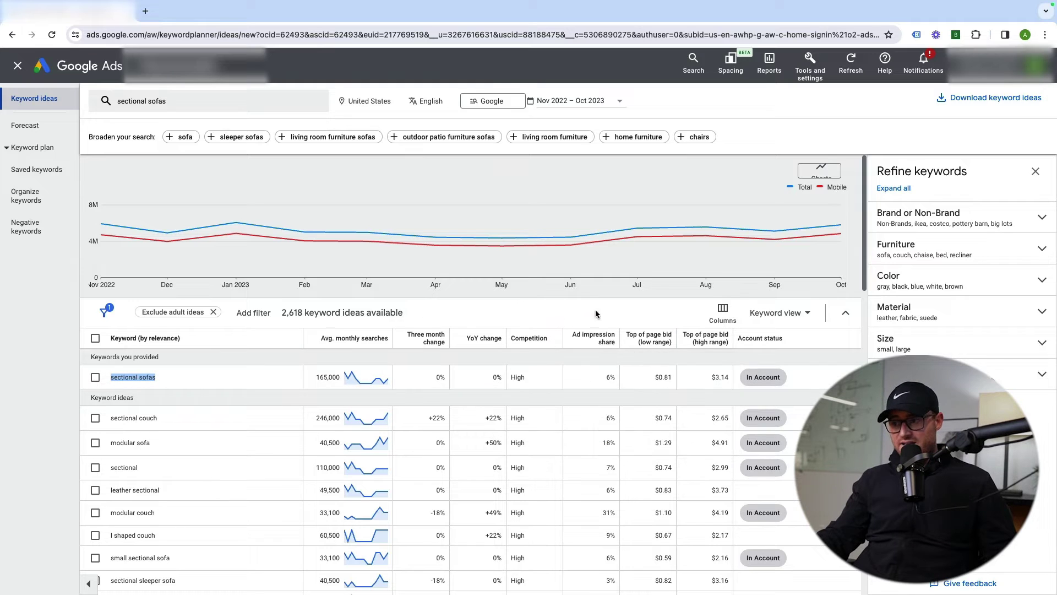
click(708, 379)
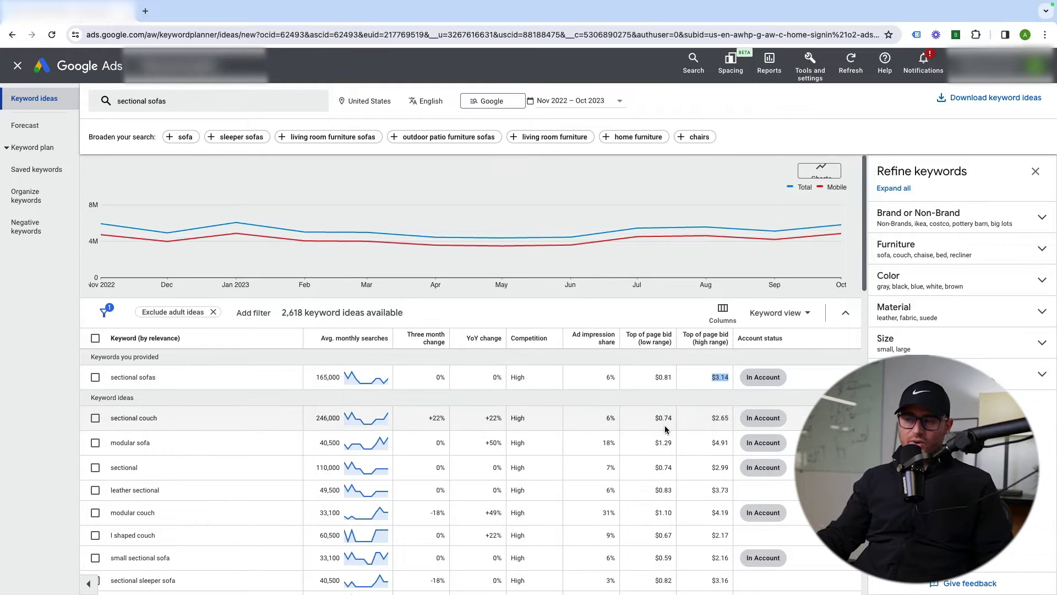
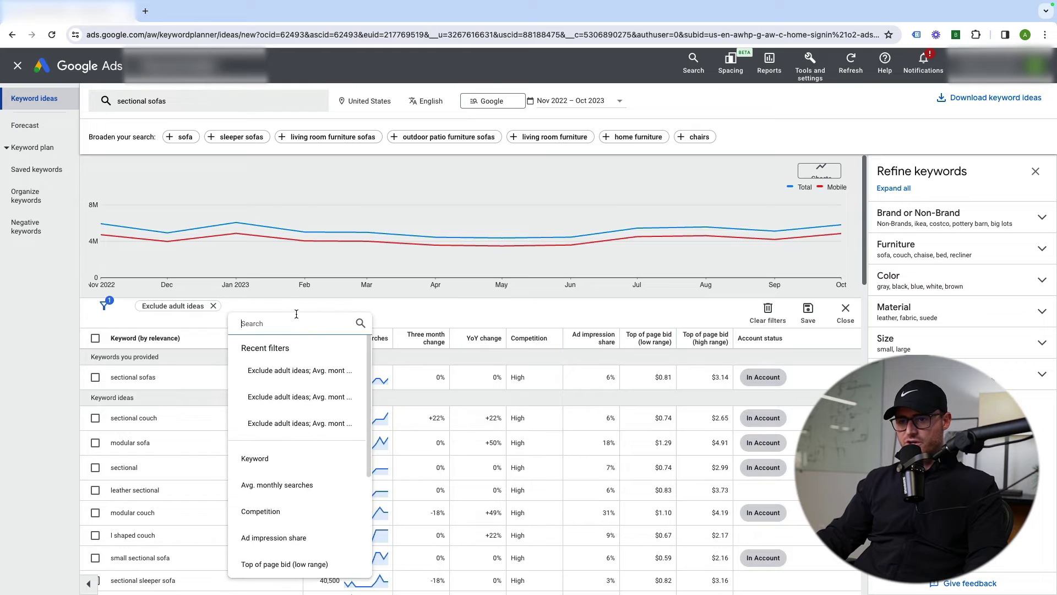
Step: Filter the keyword ideas to text that does not contain "reddit, leather, ikea", and remove that filter again
text(key)
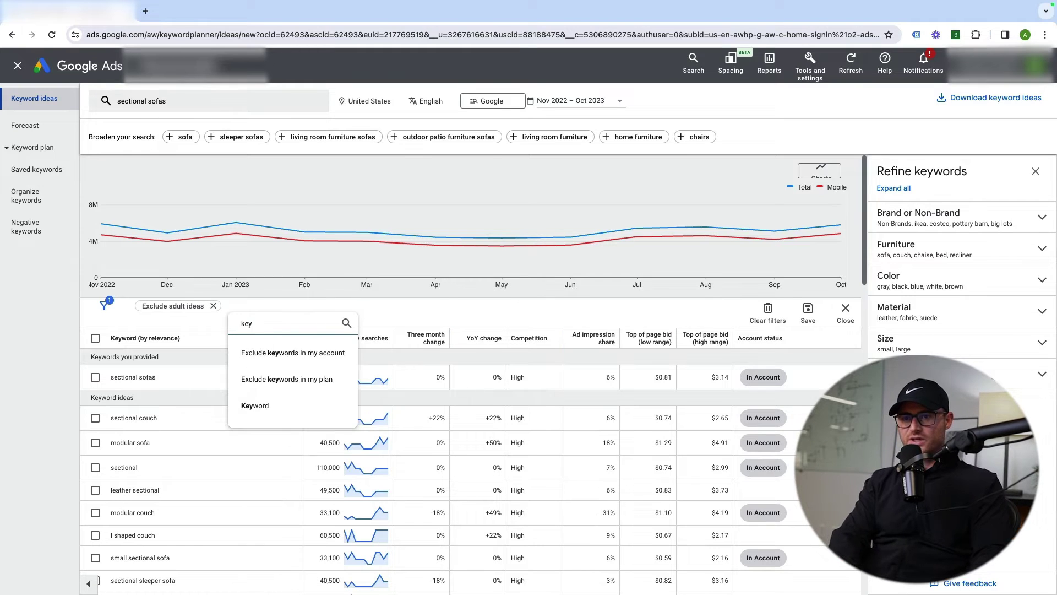
click(300, 406)
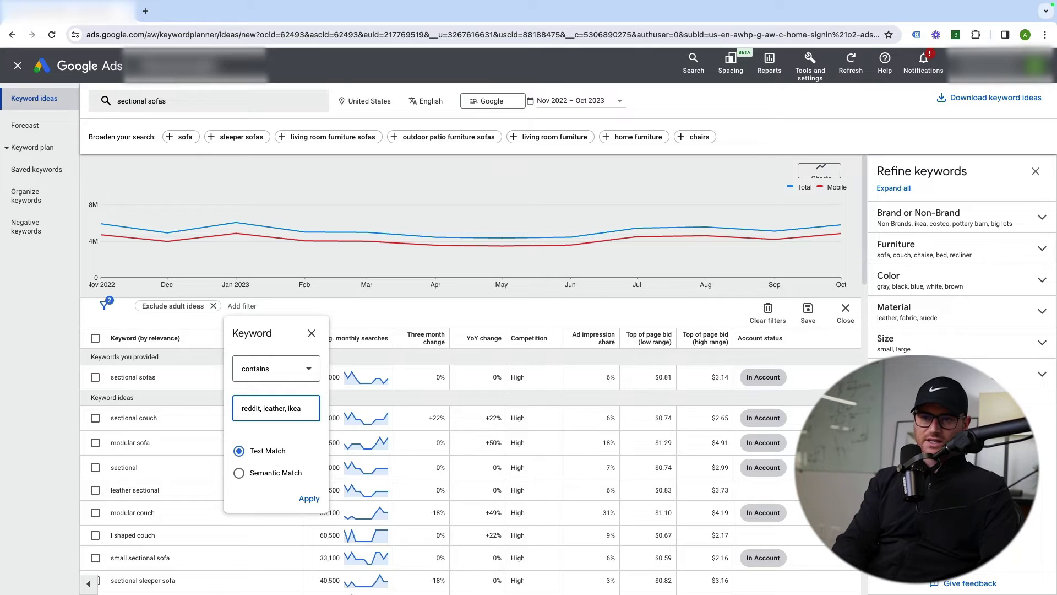
click(267, 367)
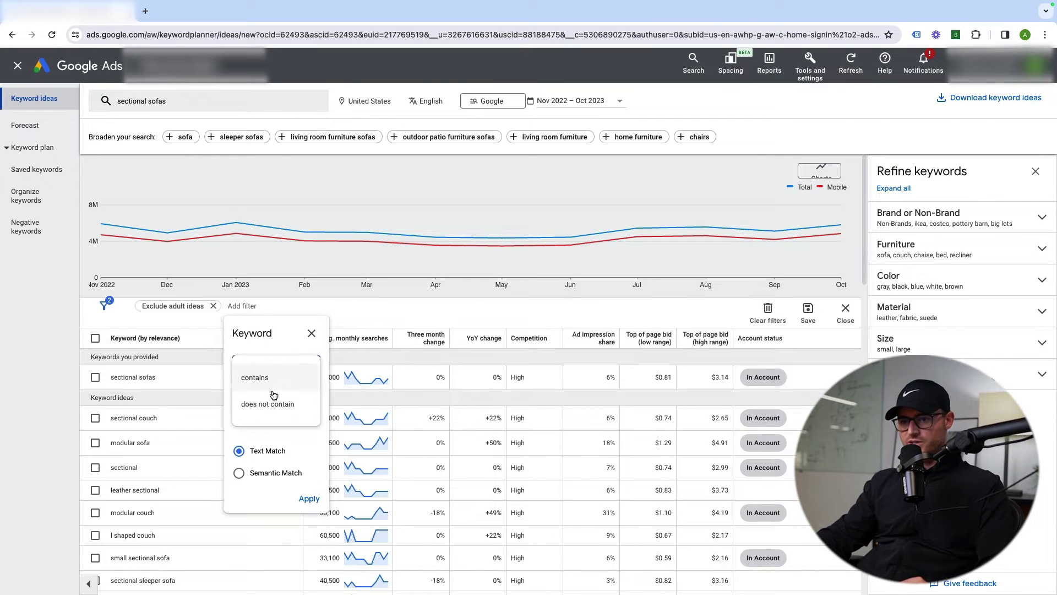
click(269, 400)
click(308, 498)
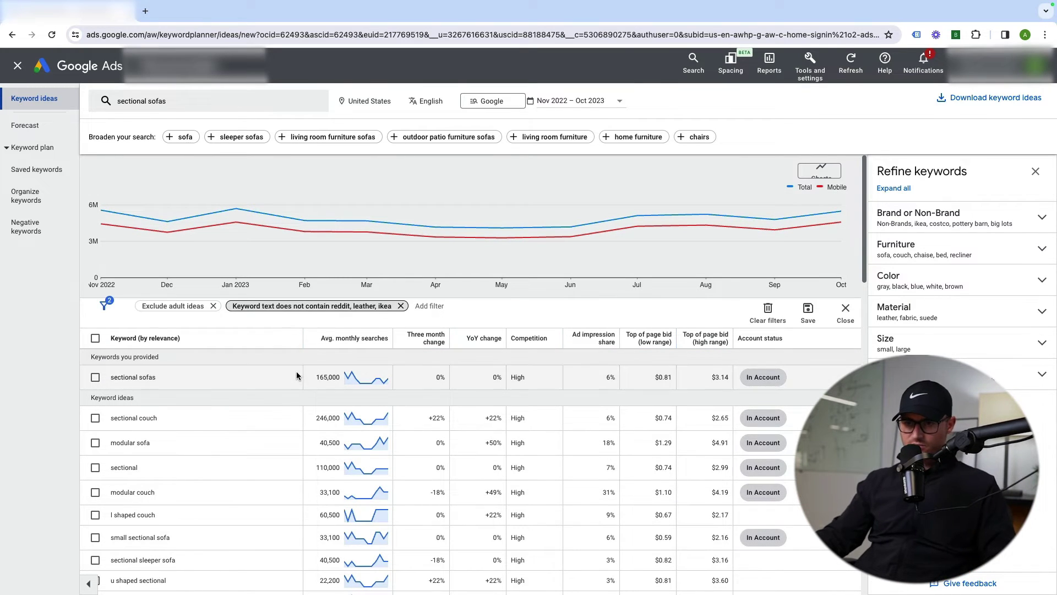
scroll(501, 390, down, 10)
scroll(485, 386, up, 10)
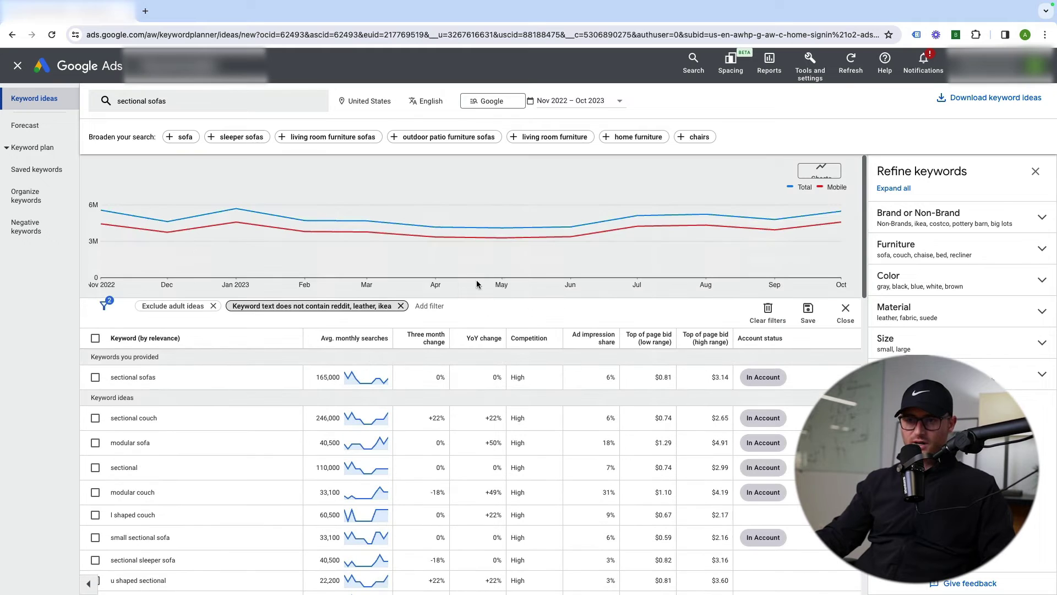
click(402, 306)
Step: Refine the keyword ideas by excluding all Retailer and Other Brands keywords from the Brand or Non-Brand group
drag(880, 170, 925, 167)
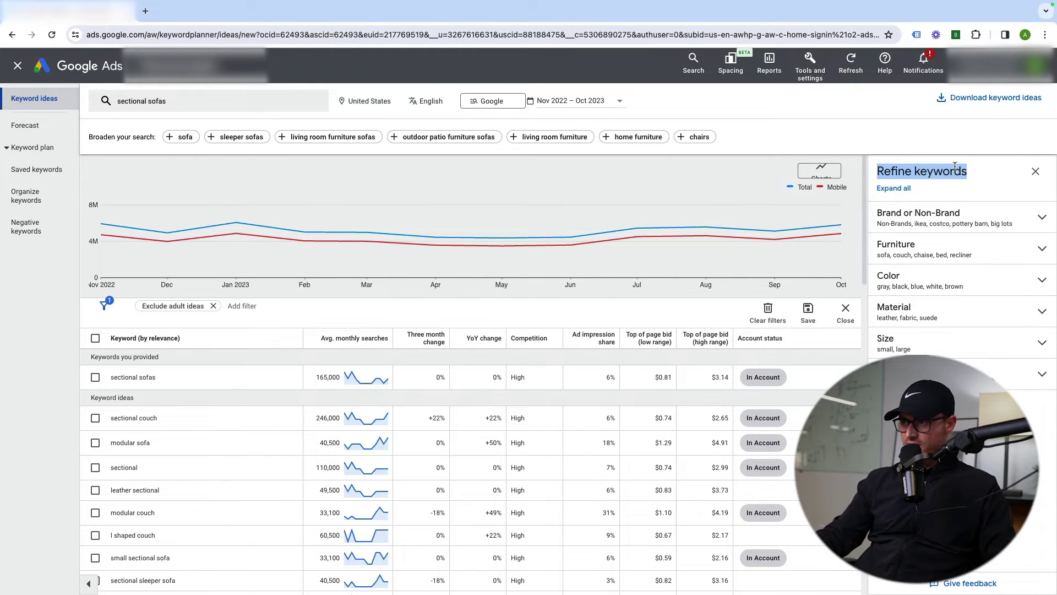
click(951, 190)
click(1040, 217)
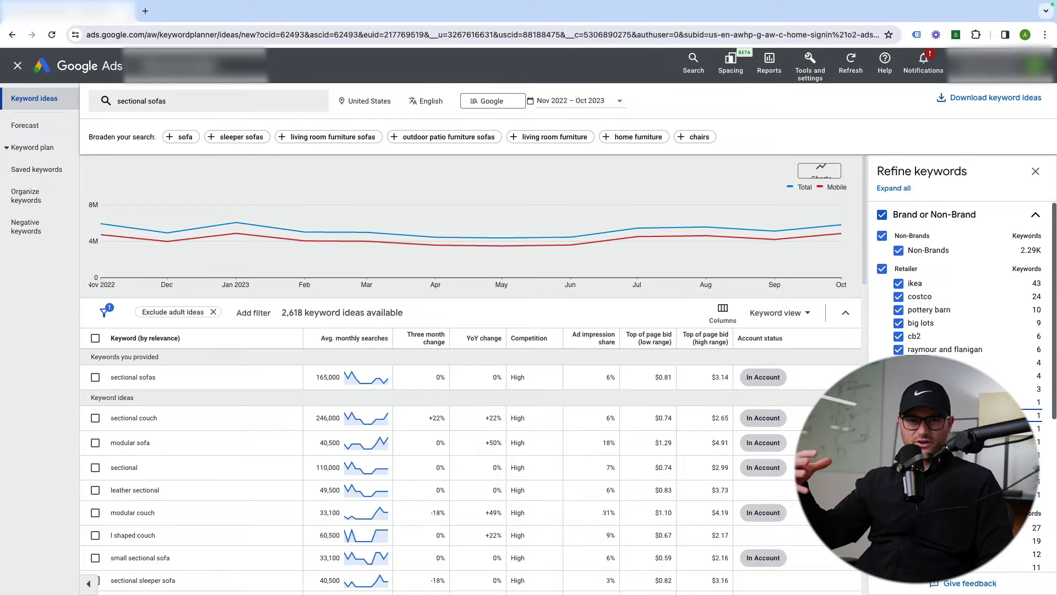
click(882, 269)
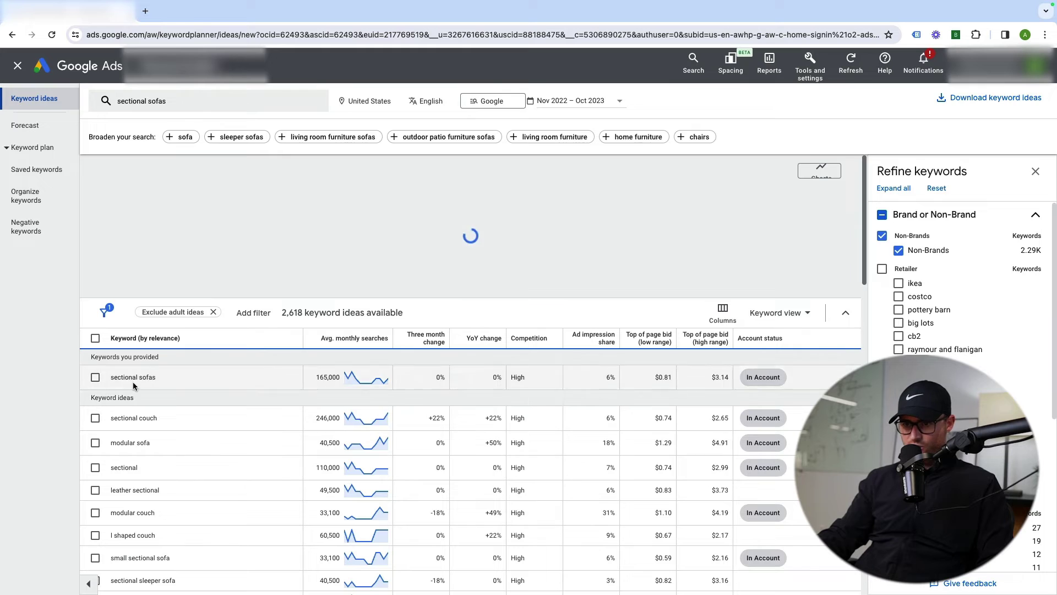
mouse_move(356, 475)
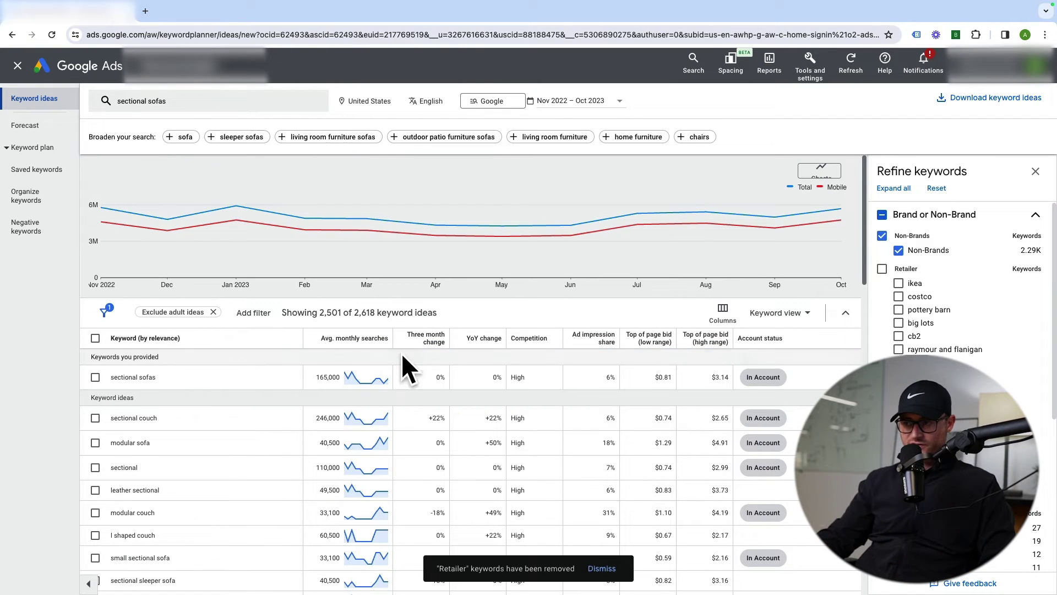
scroll(978, 325, down, 3)
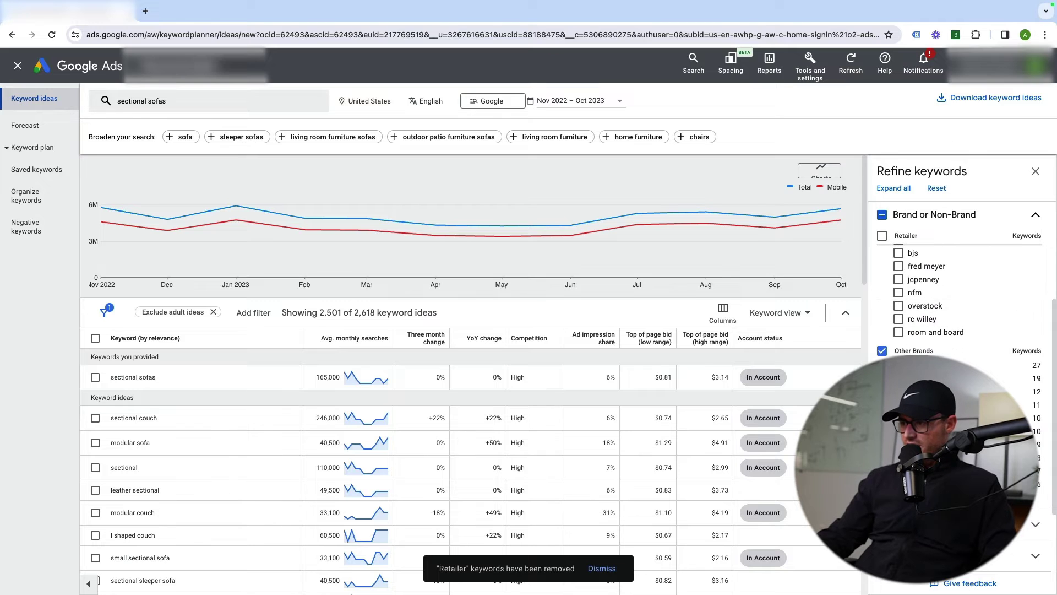
click(882, 352)
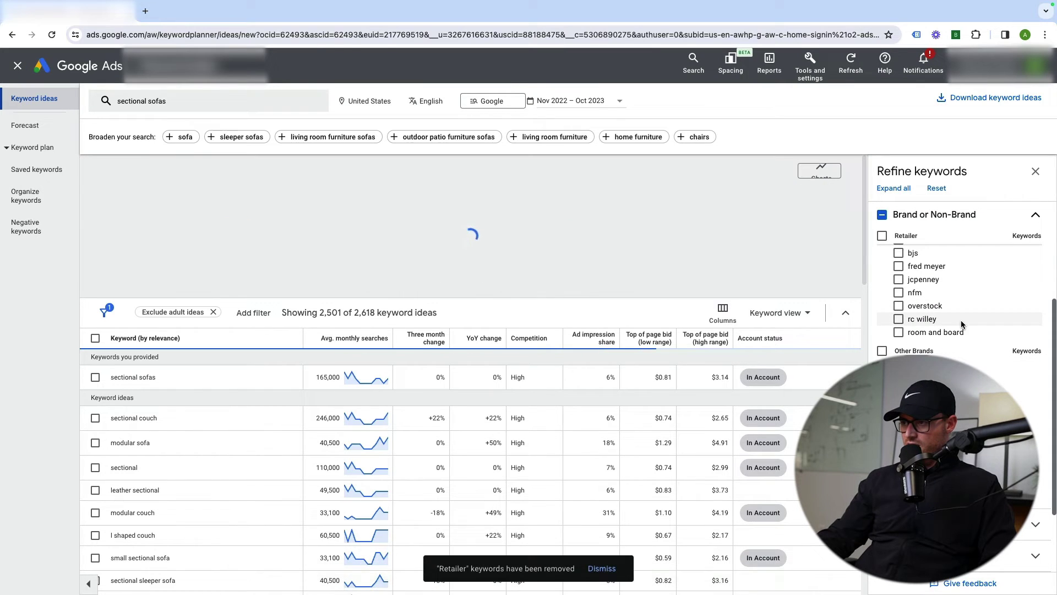
scroll(968, 358, down, 2)
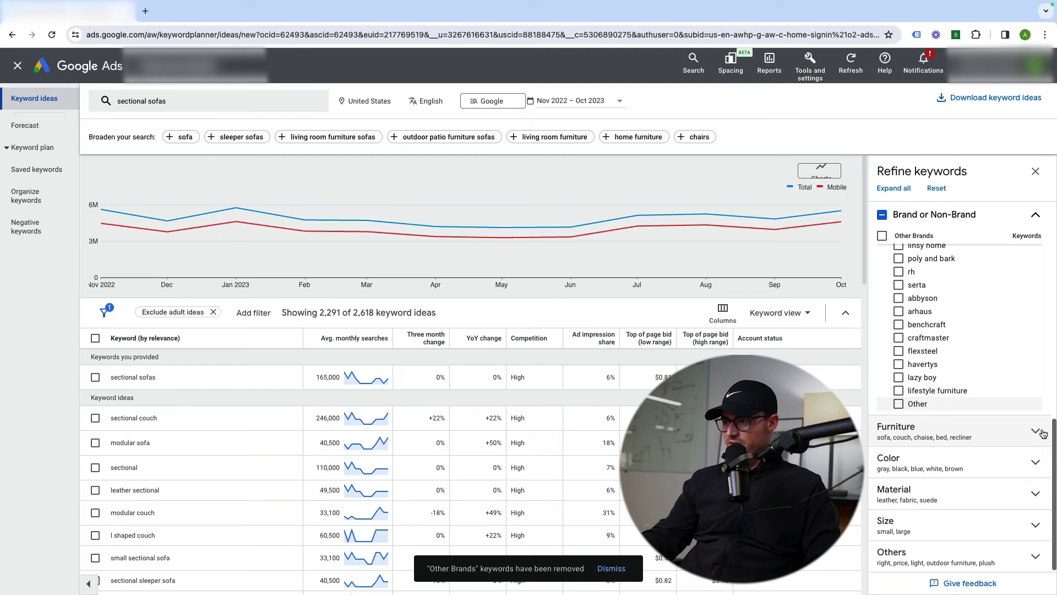
Step: Exclude the bed, recliner, table and Other concepts in the Furniture group from the keyword ideas
click(1012, 435)
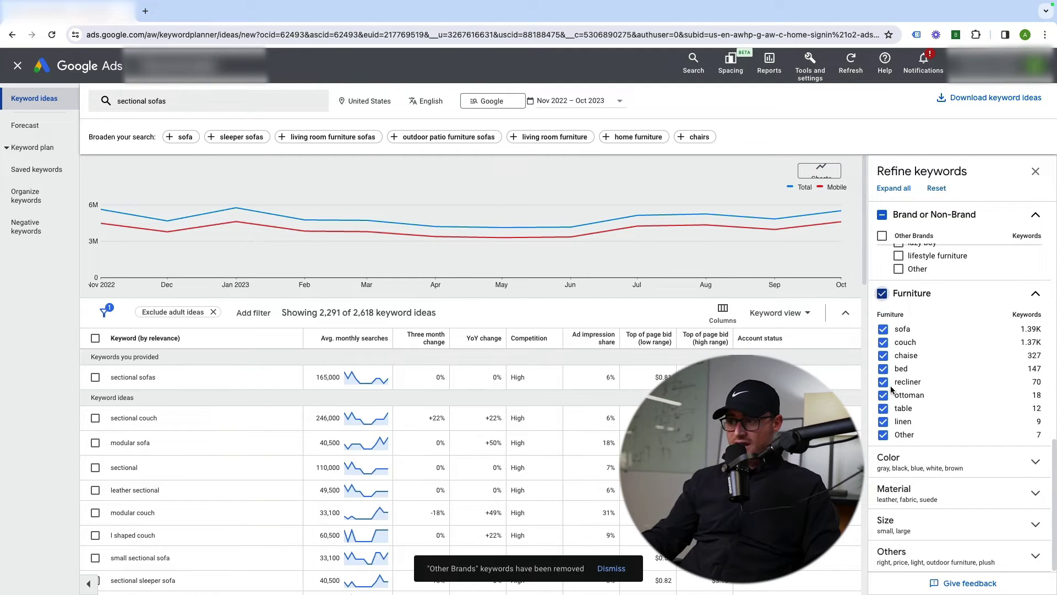
click(883, 368)
click(883, 381)
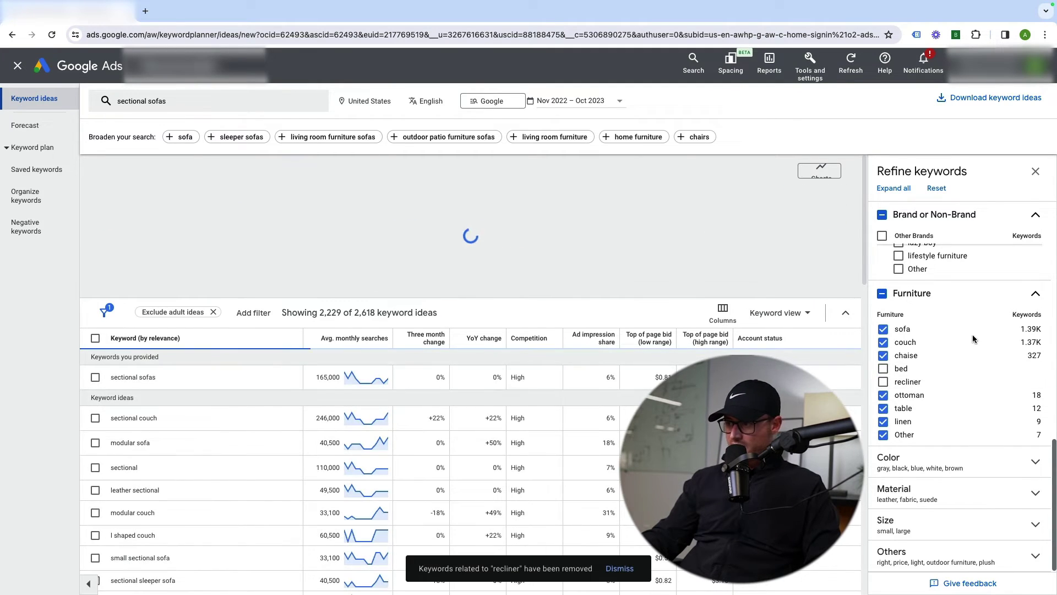
click(885, 408)
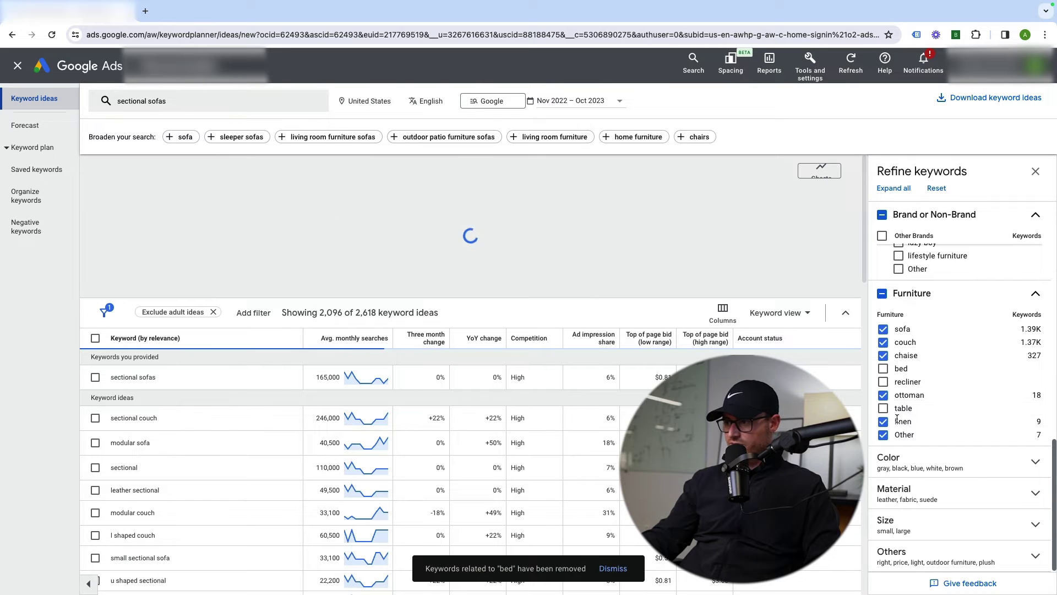
click(884, 436)
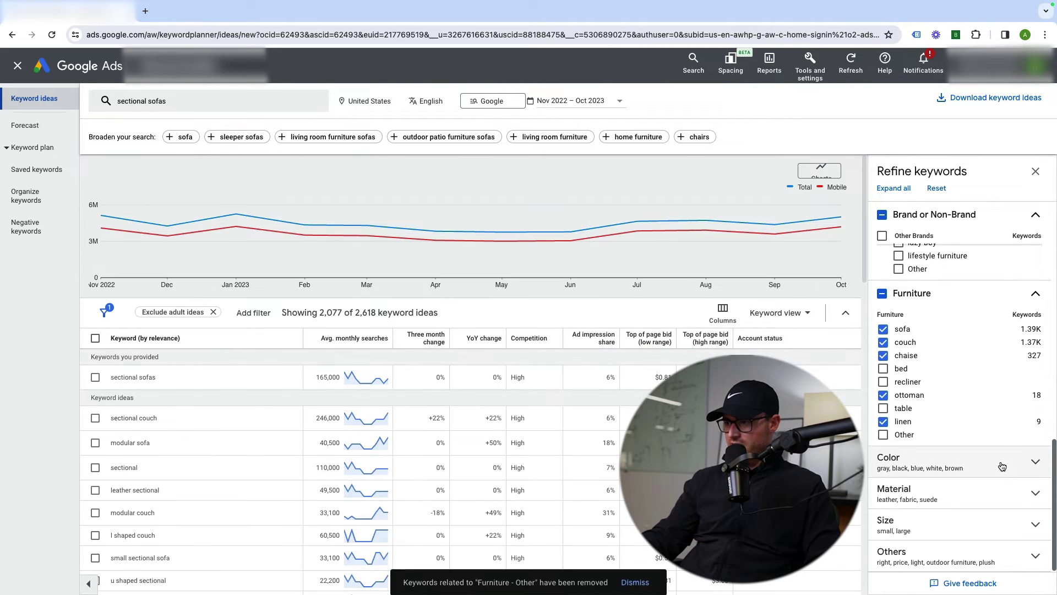
Step: Exclude leather keywords through the Material group of the keyword refinements
click(1012, 492)
scroll(996, 377, down, 2)
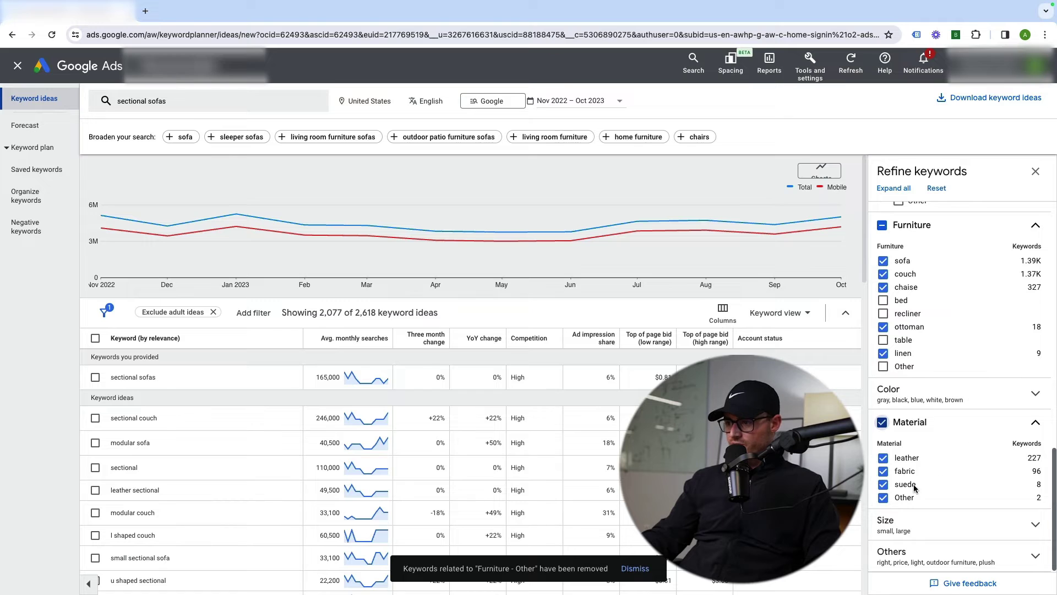
click(882, 458)
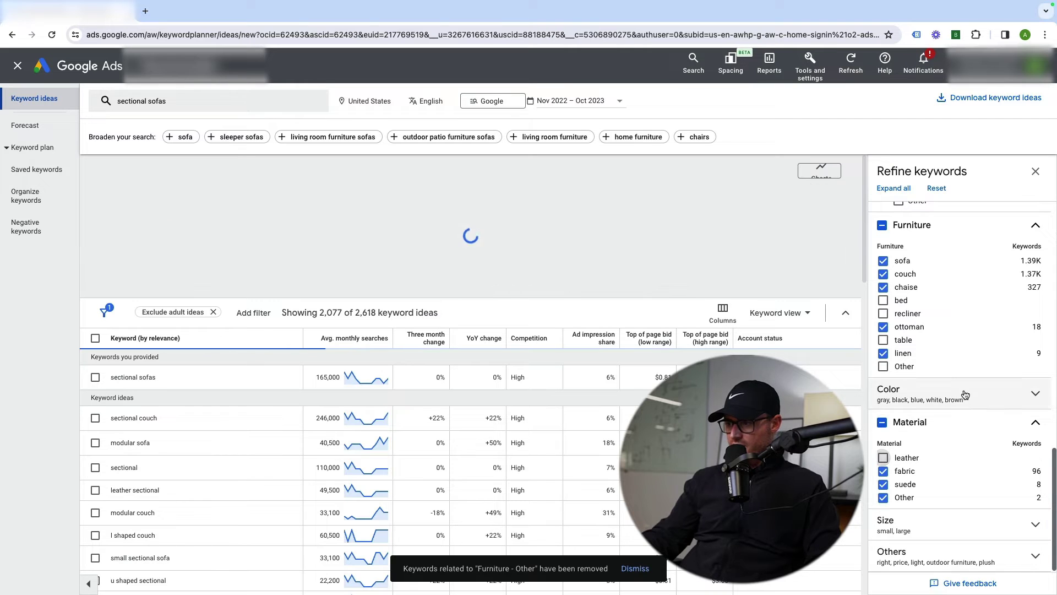
Step: Examine the Size and Others refinement groups and look through the refined list of keyword ideas
click(940, 523)
scroll(940, 520, down, 1)
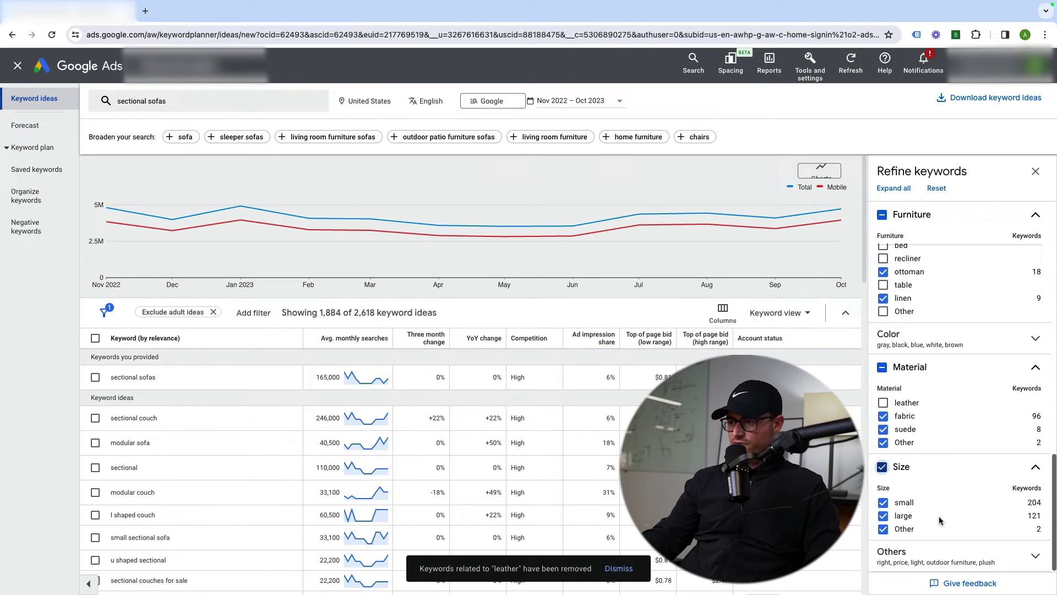
click(940, 554)
scroll(940, 495, down, 2)
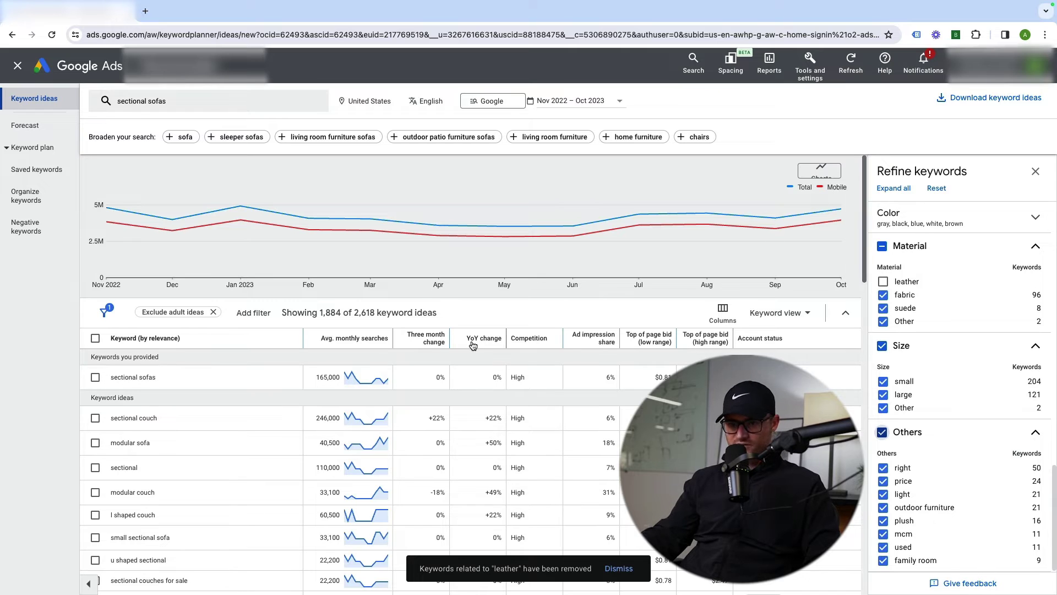
scroll(485, 342, down, 10)
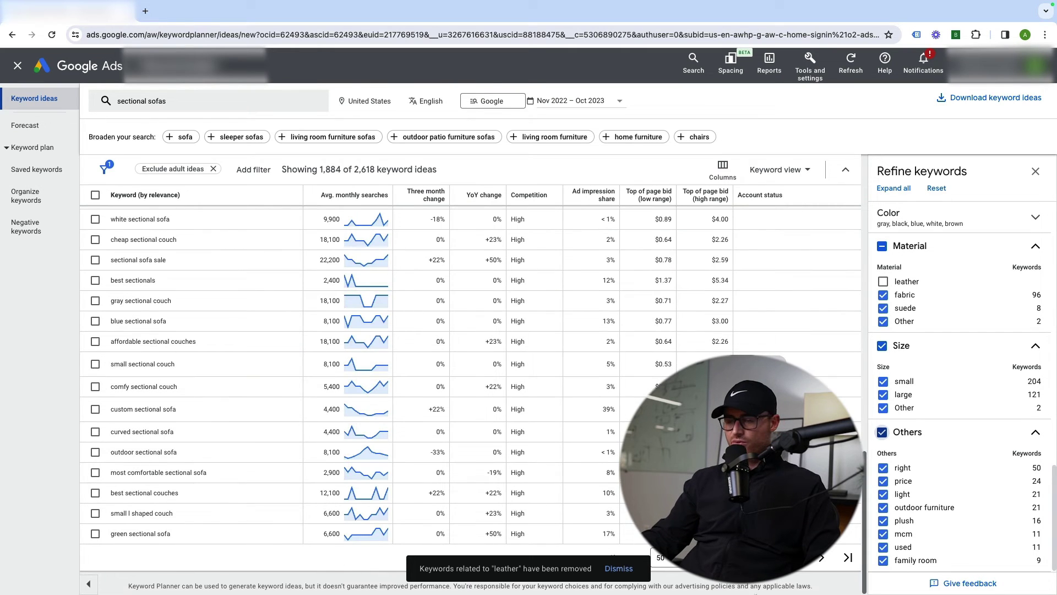
scroll(475, 331, up, 10)
scroll(476, 331, up, 3)
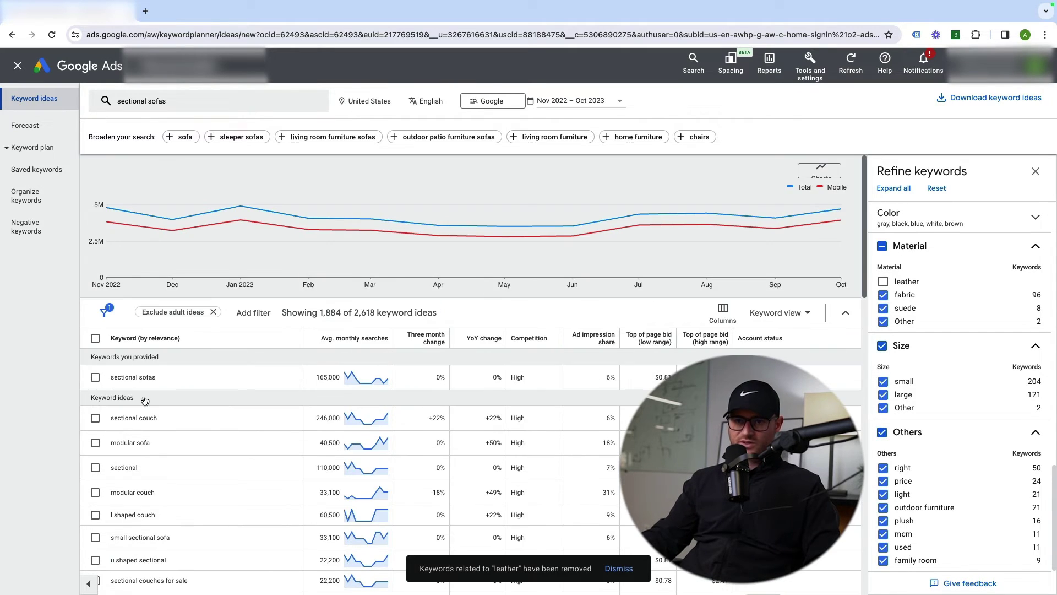
click(196, 377)
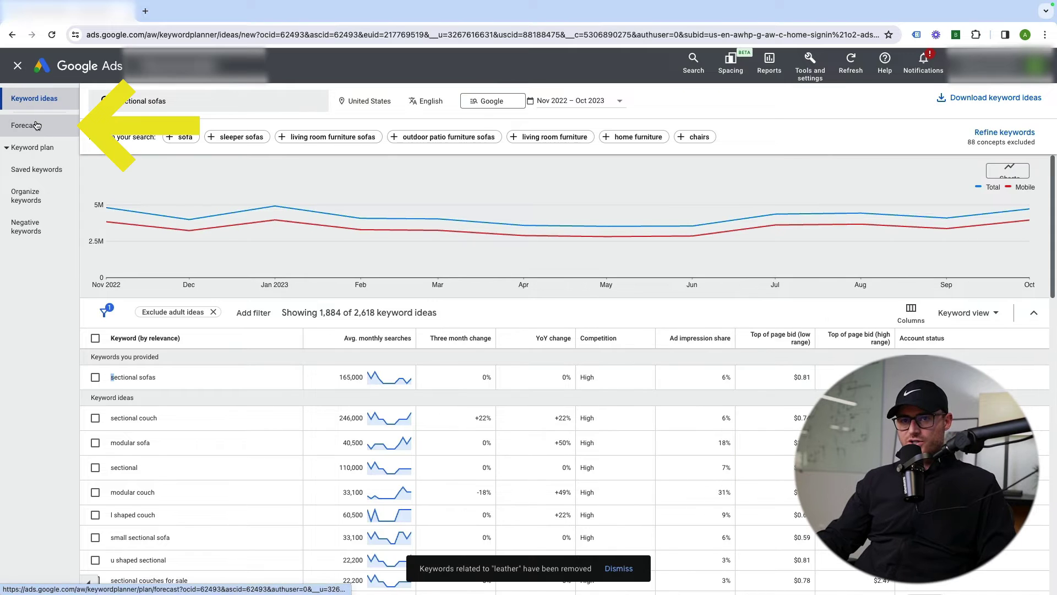
Step: Check the forecast page, return to the keyword ideas, and add "sectional sofas", "sectional couch" and "modular sofa" to the saved keywords
click(38, 129)
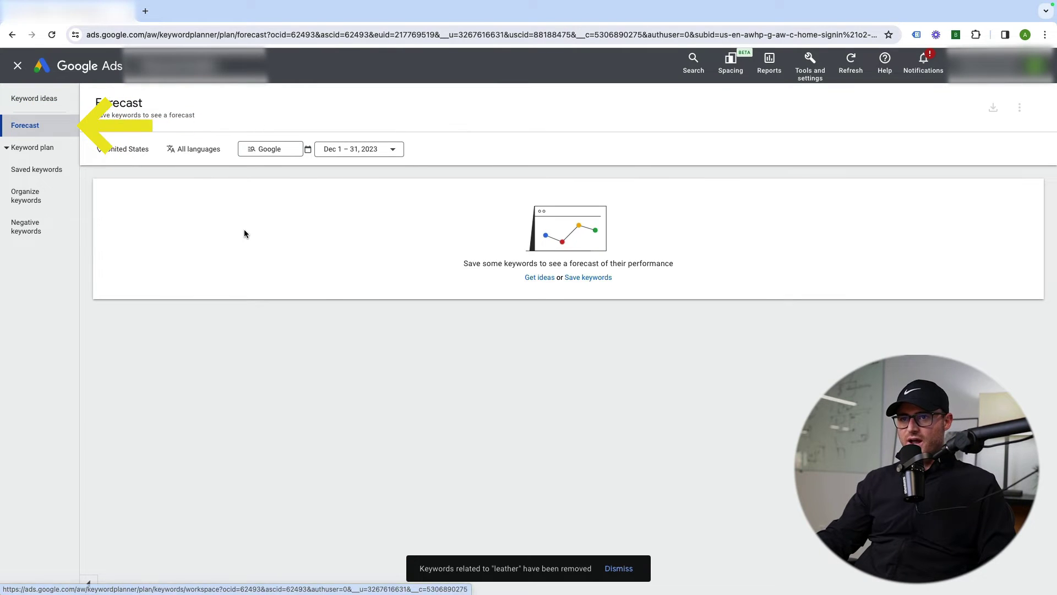
click(540, 278)
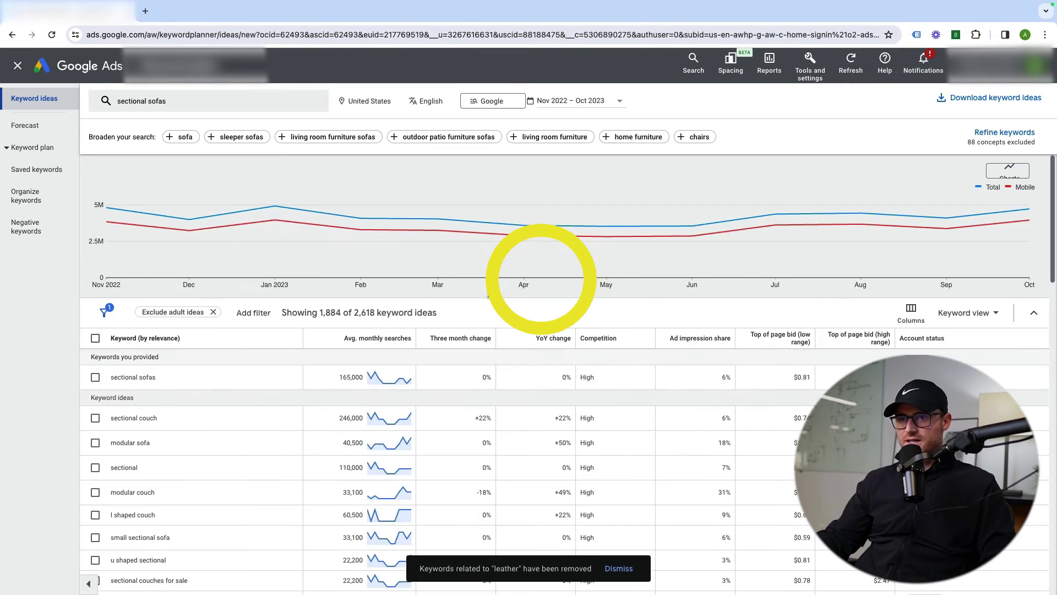
click(95, 377)
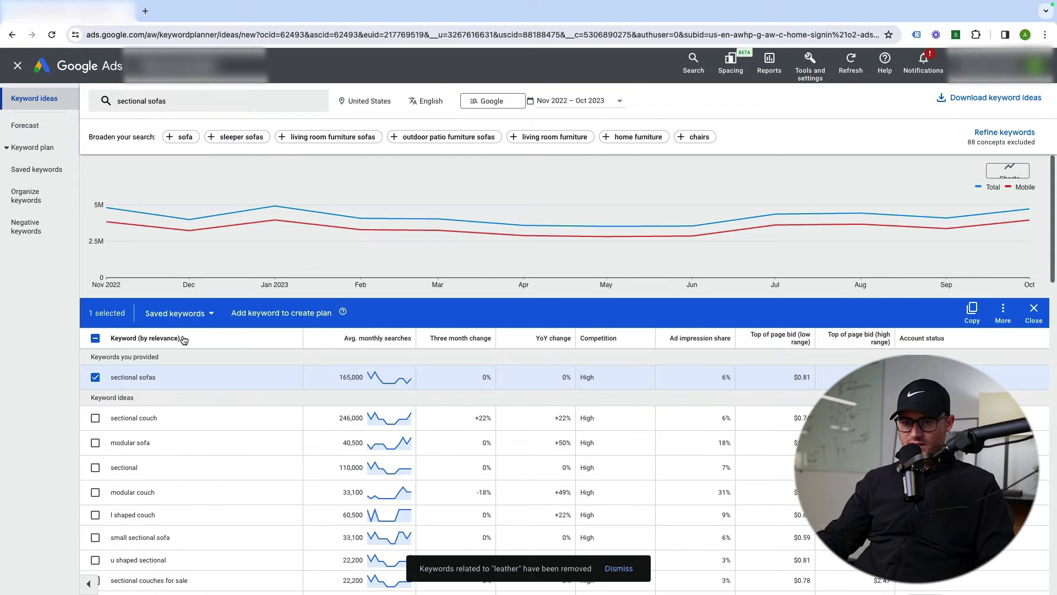
click(95, 418)
click(95, 443)
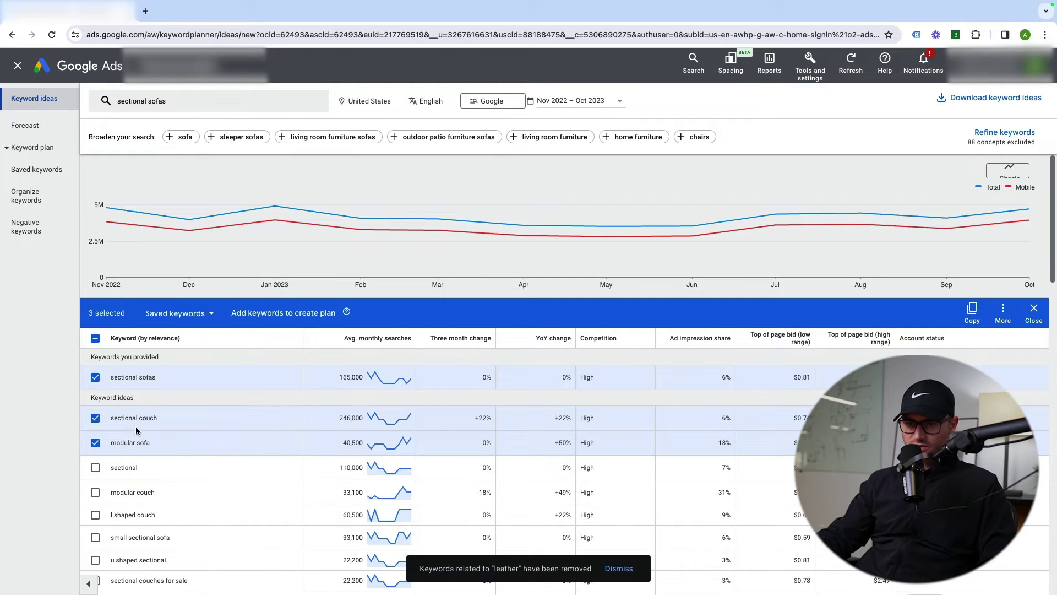
click(208, 323)
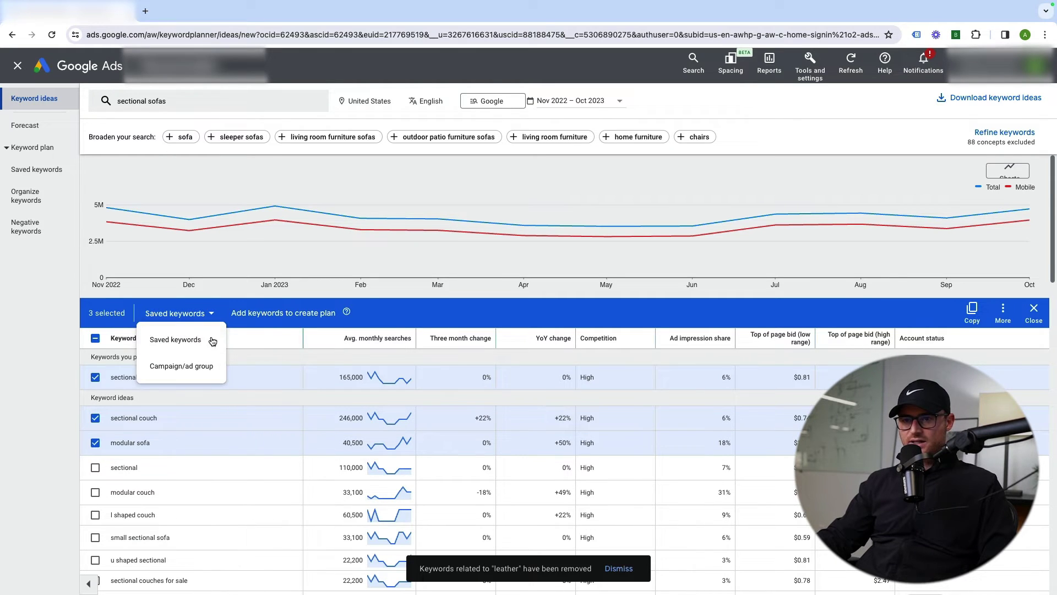
click(212, 340)
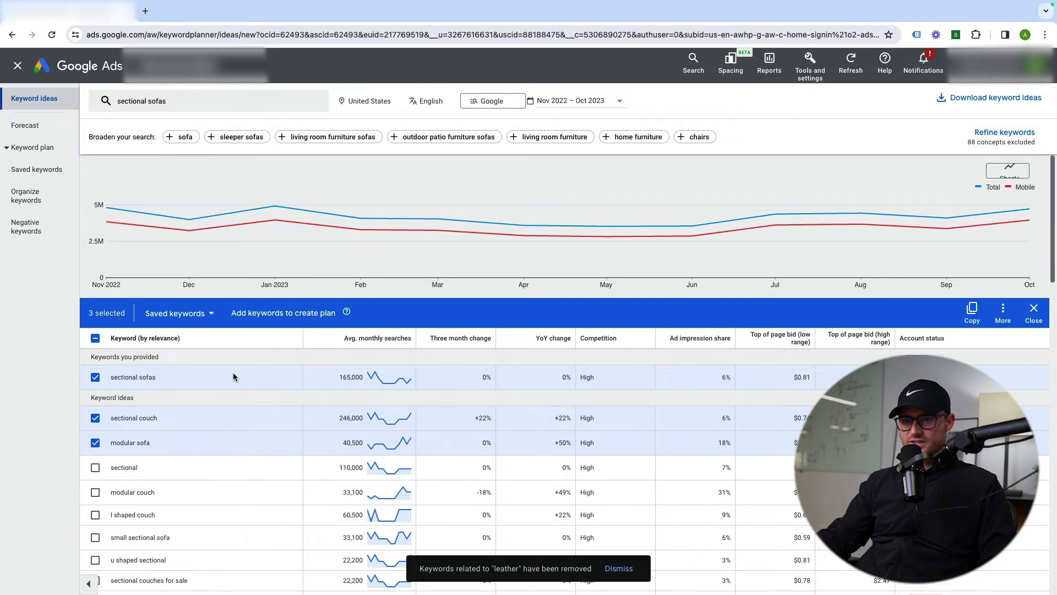
click(188, 326)
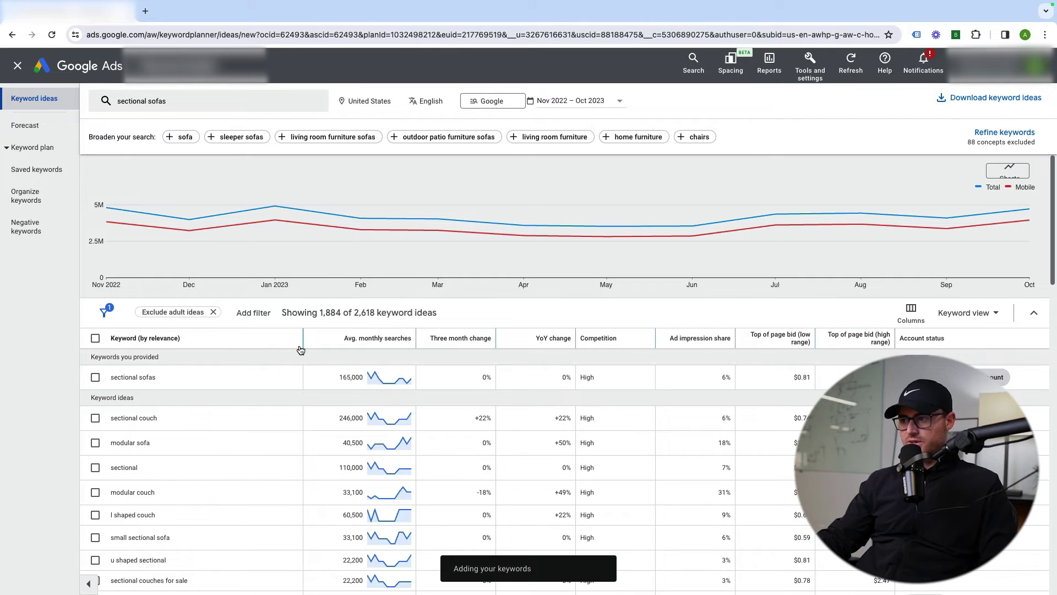
click(537, 568)
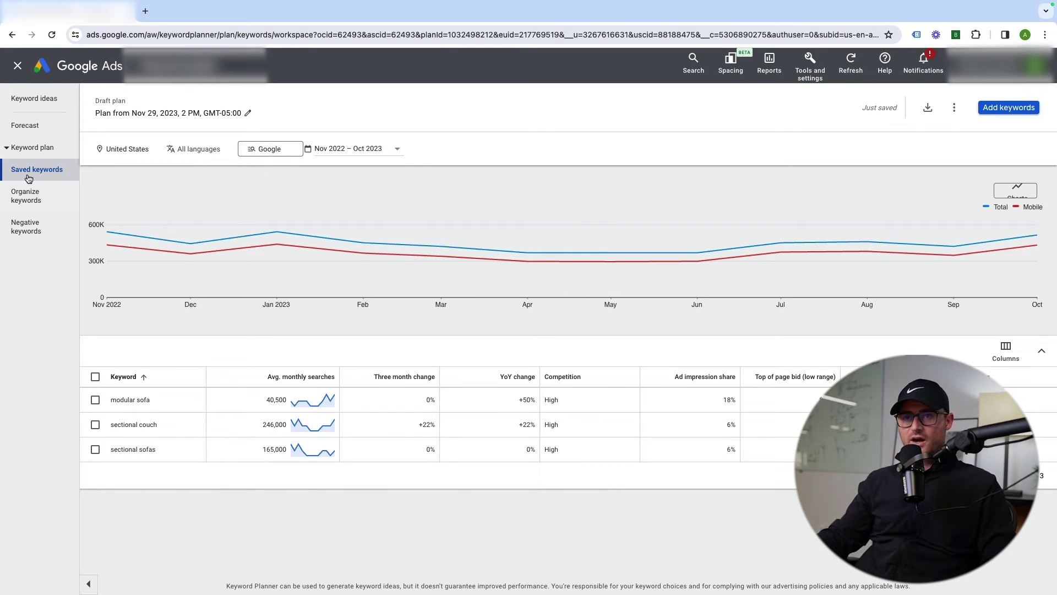
Step: Generate a performance forecast for all saved keywords and look over its plan estimates
click(25, 126)
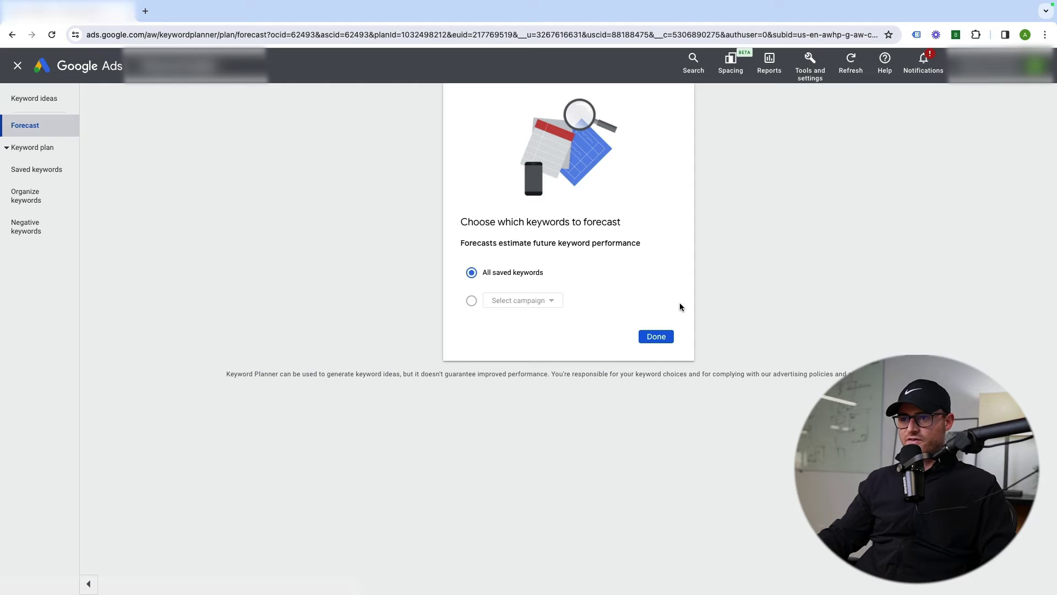
click(656, 337)
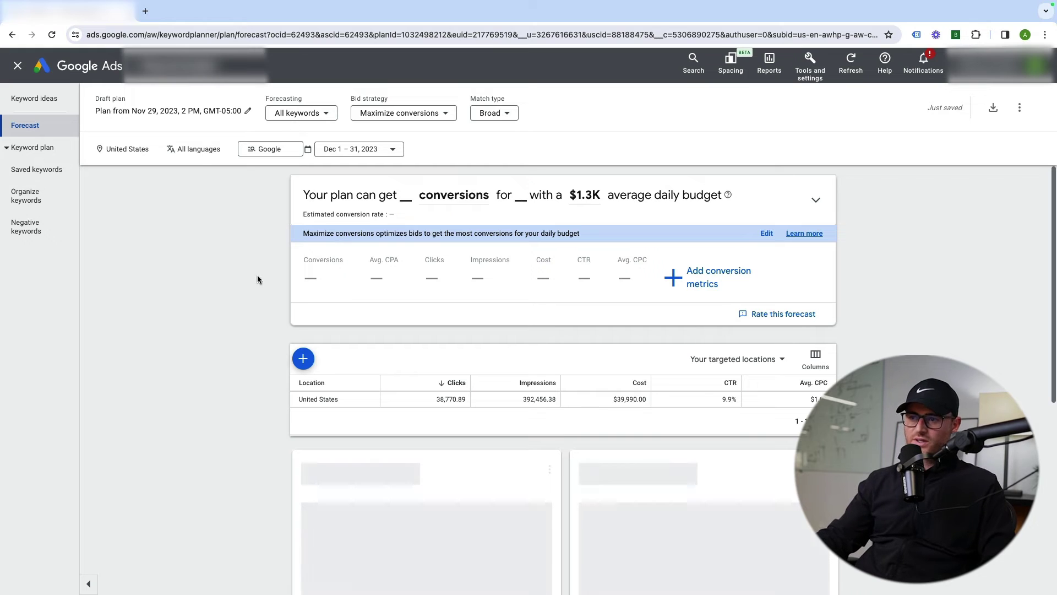
scroll(267, 307, down, 10)
scroll(276, 311, up, 10)
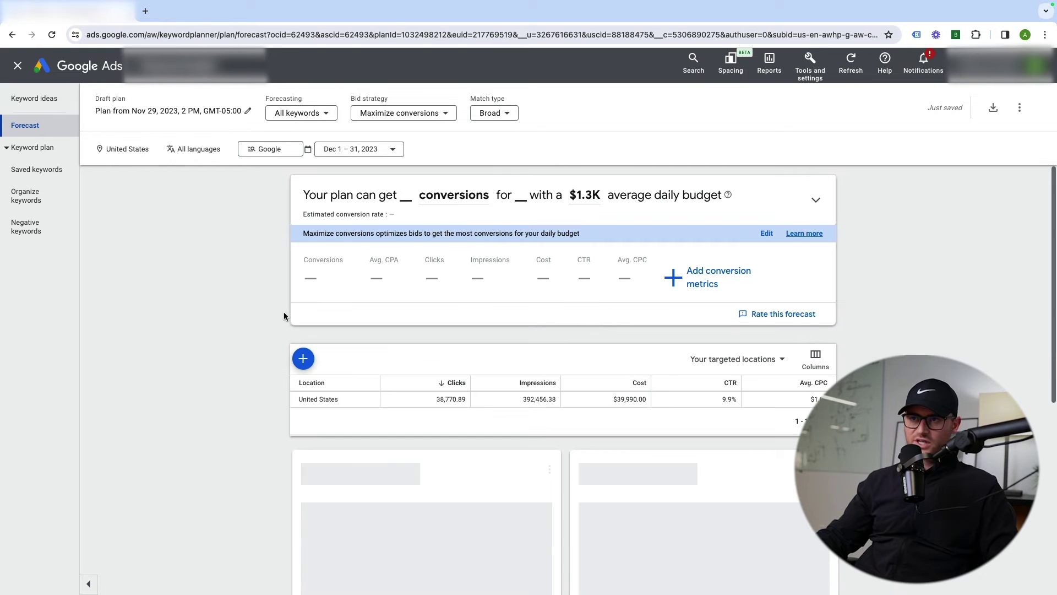
Step: Look through the forecast's keyword scope, bid strategy, match type and date range options without changing them
click(301, 113)
click(397, 113)
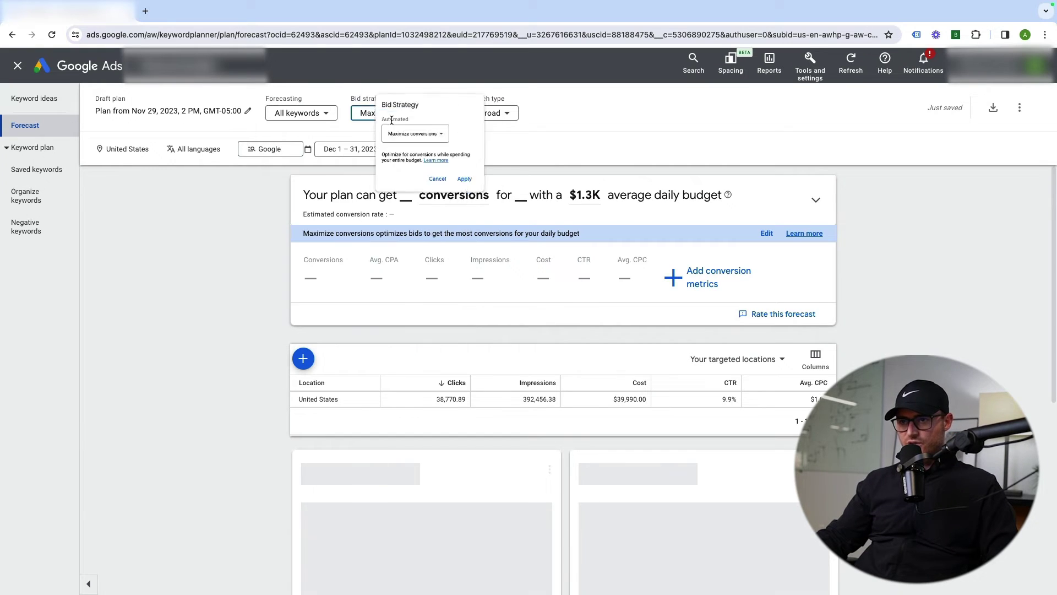
click(402, 148)
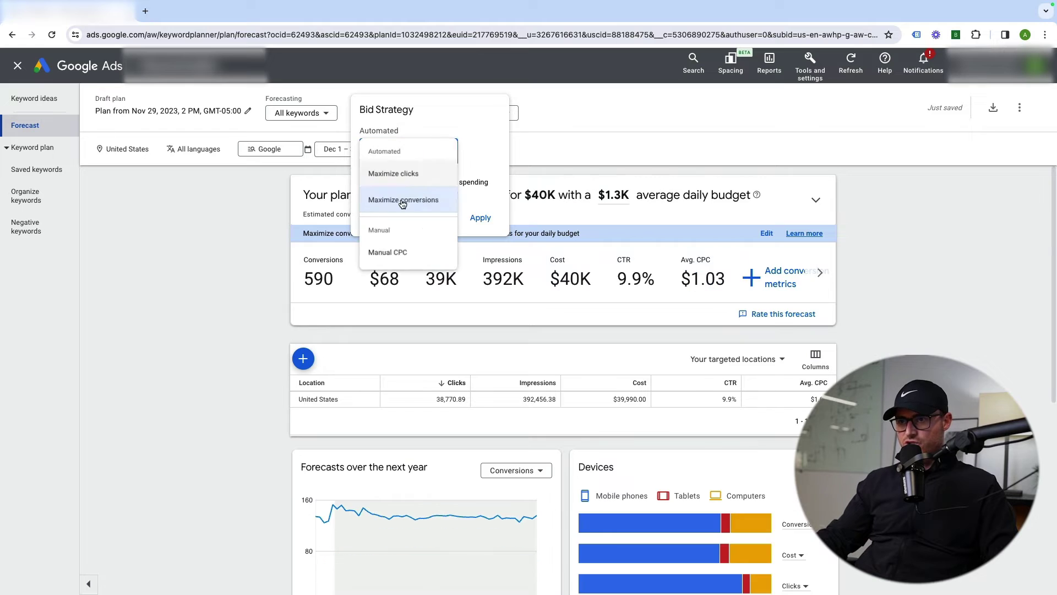
click(604, 130)
click(490, 113)
click(559, 203)
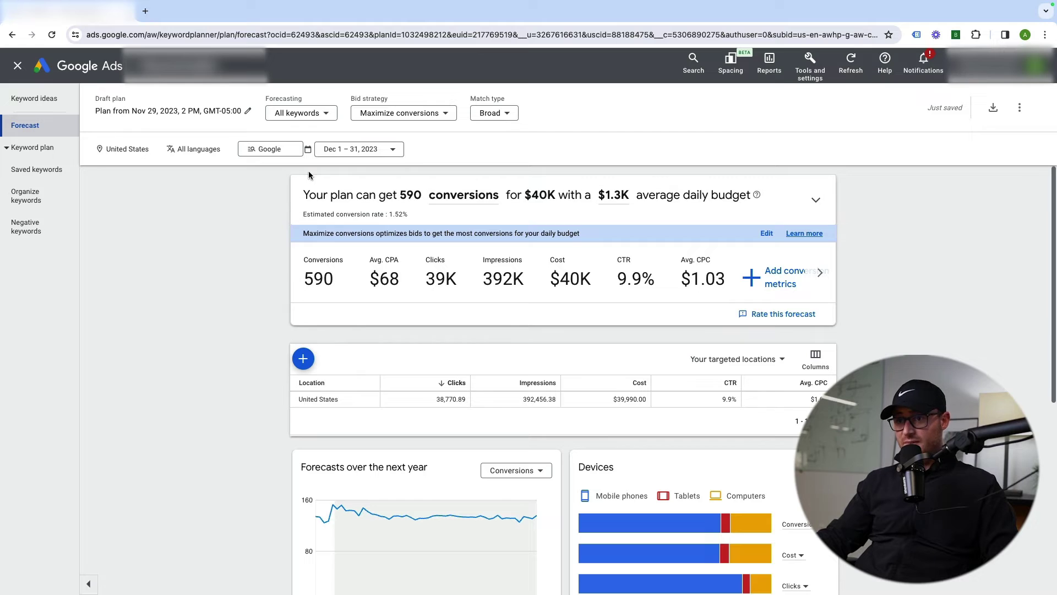
click(325, 152)
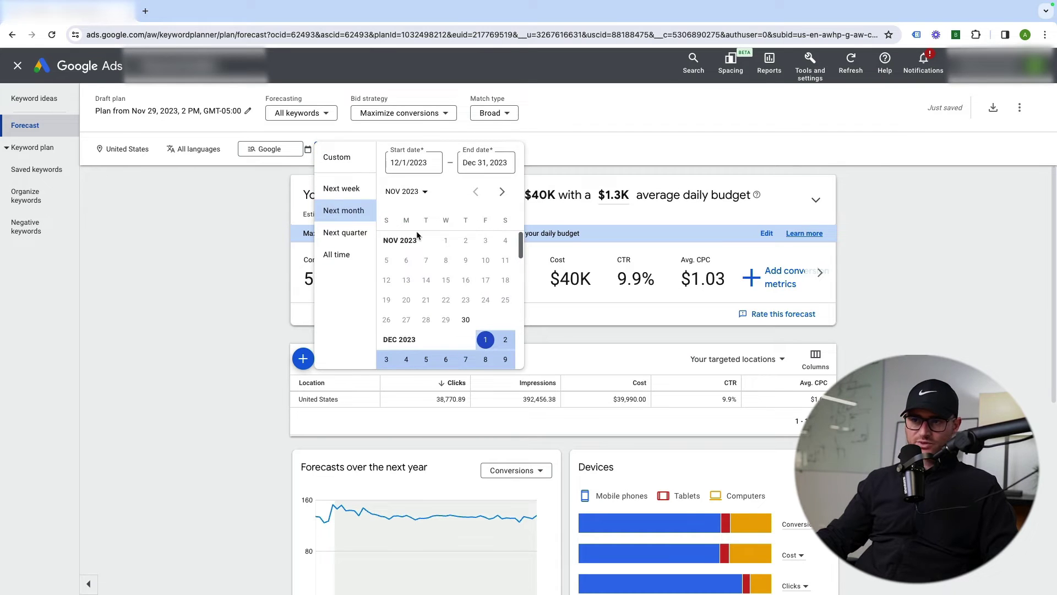
scroll(417, 235, down, 2)
scroll(417, 236, up, 2)
click(661, 305)
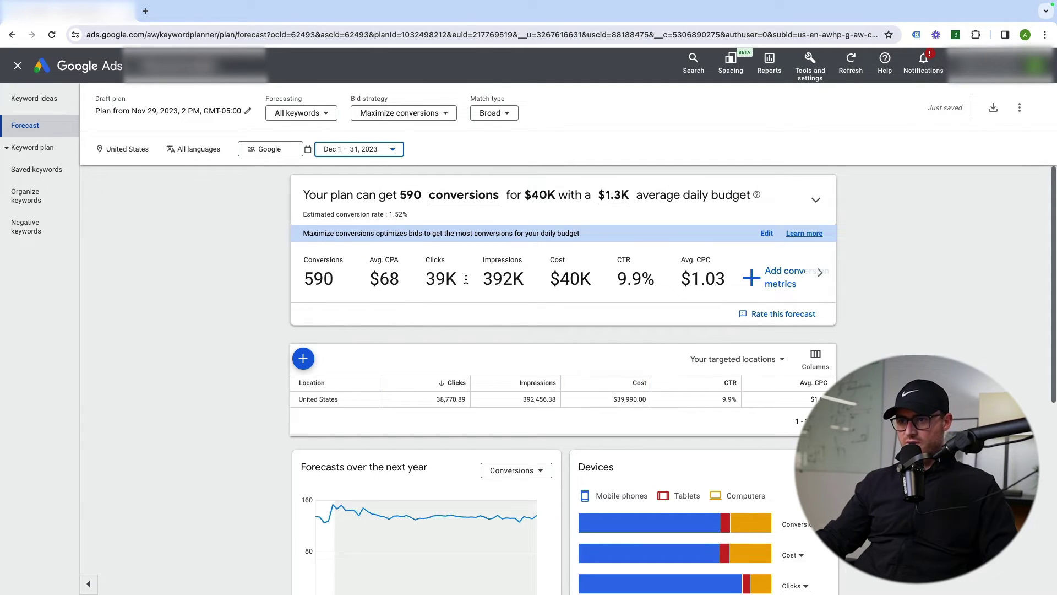
Step: Expand the forecast's budget curve and raise the average daily budget to about $8.6K
drag(298, 286, 326, 358)
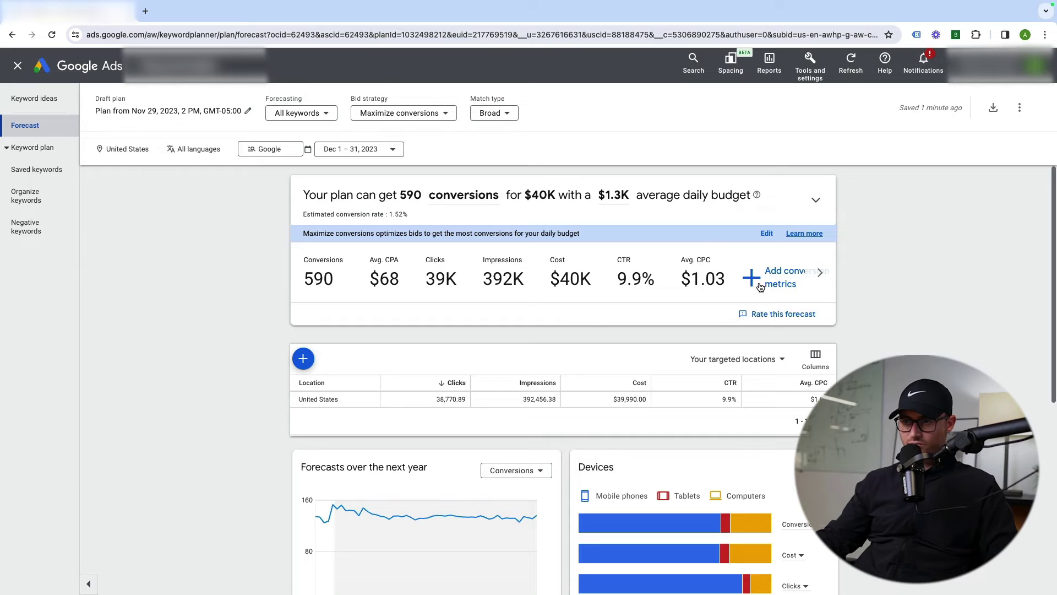
click(610, 204)
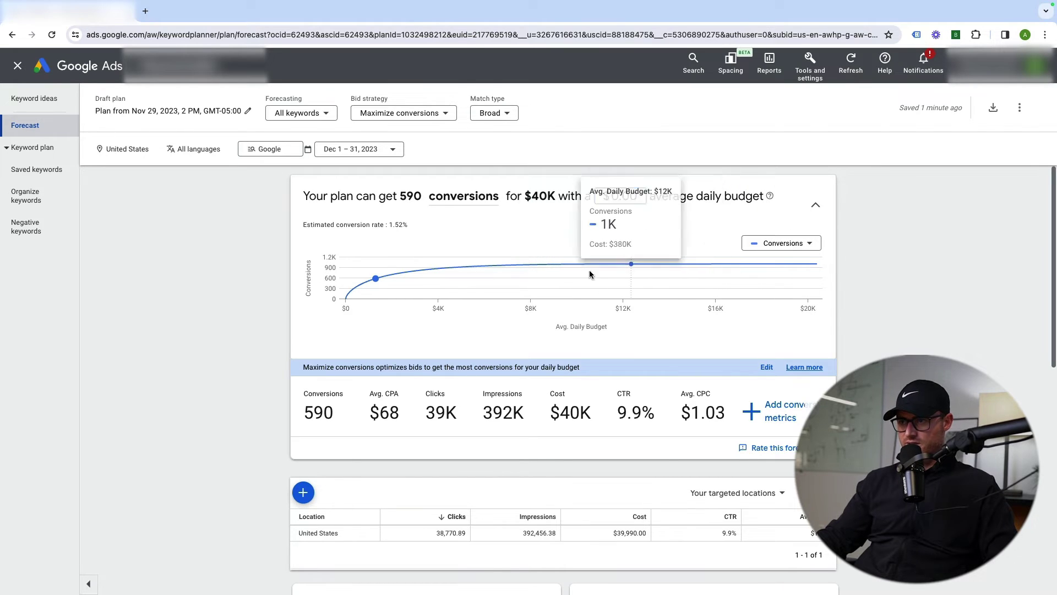
click(543, 271)
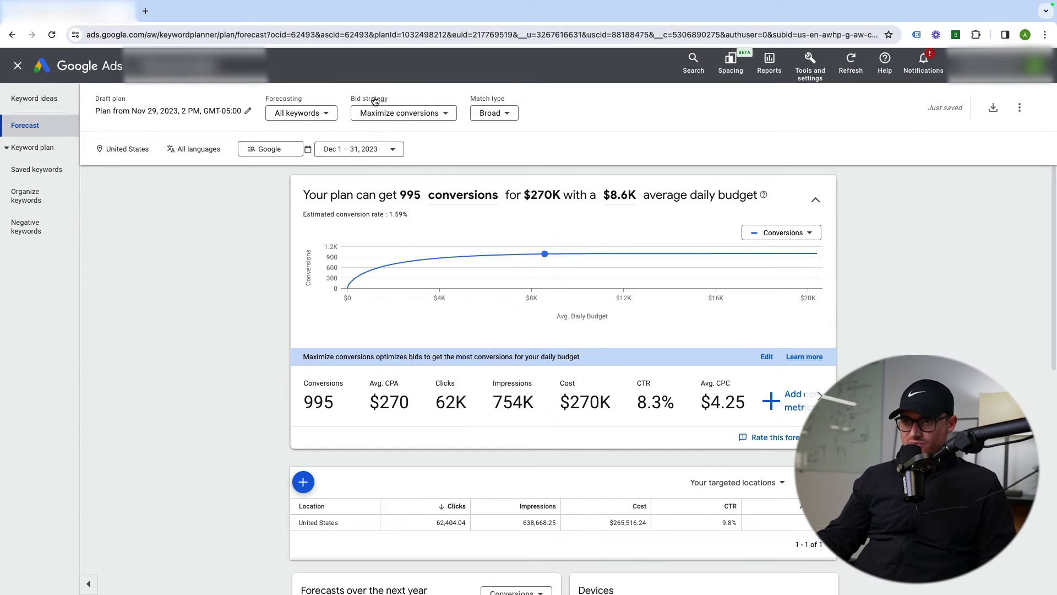
Step: Change the match type of the saved keywords in the forecast to Exact
click(494, 113)
click(502, 140)
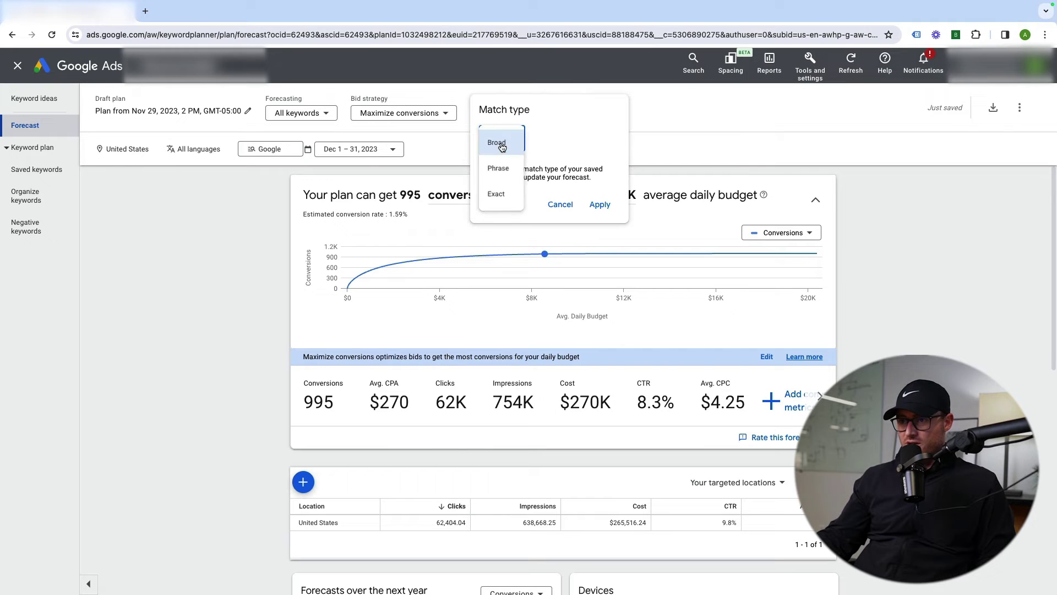
click(508, 197)
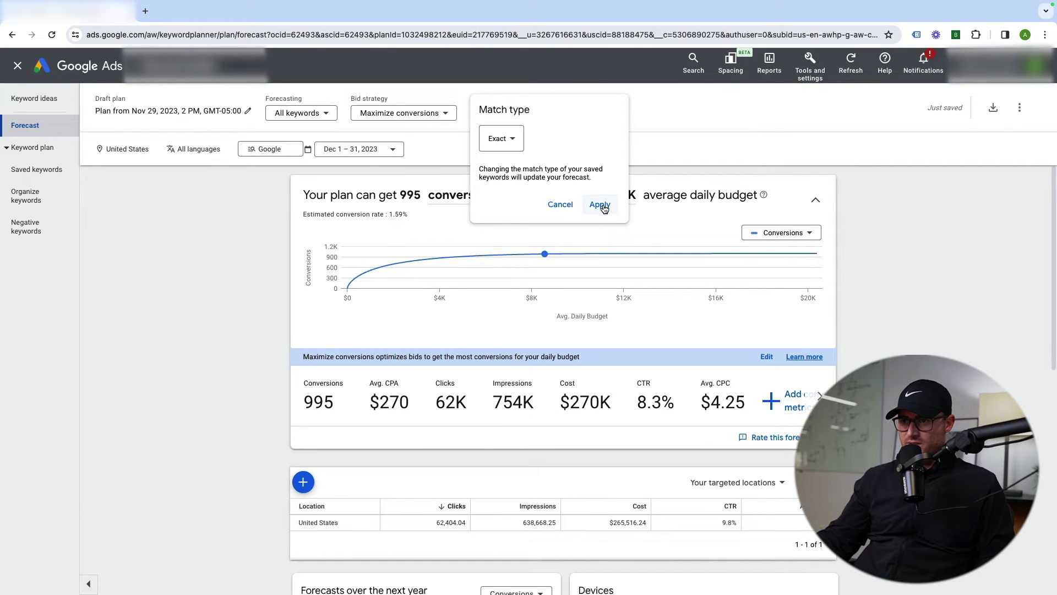
click(599, 205)
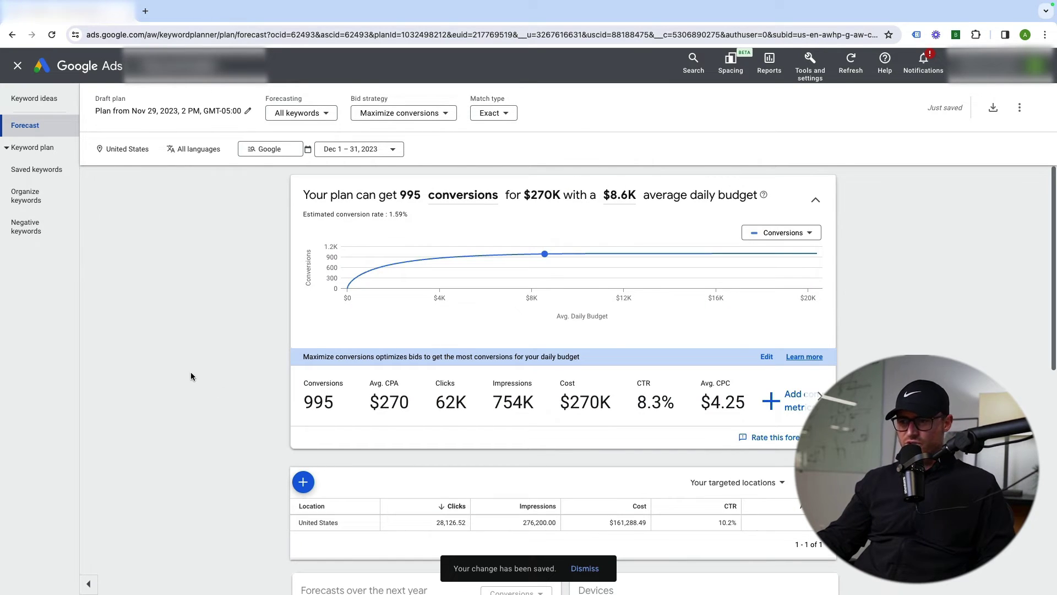
Step: Switch the forecast's bid strategy to Manual CPC
click(401, 113)
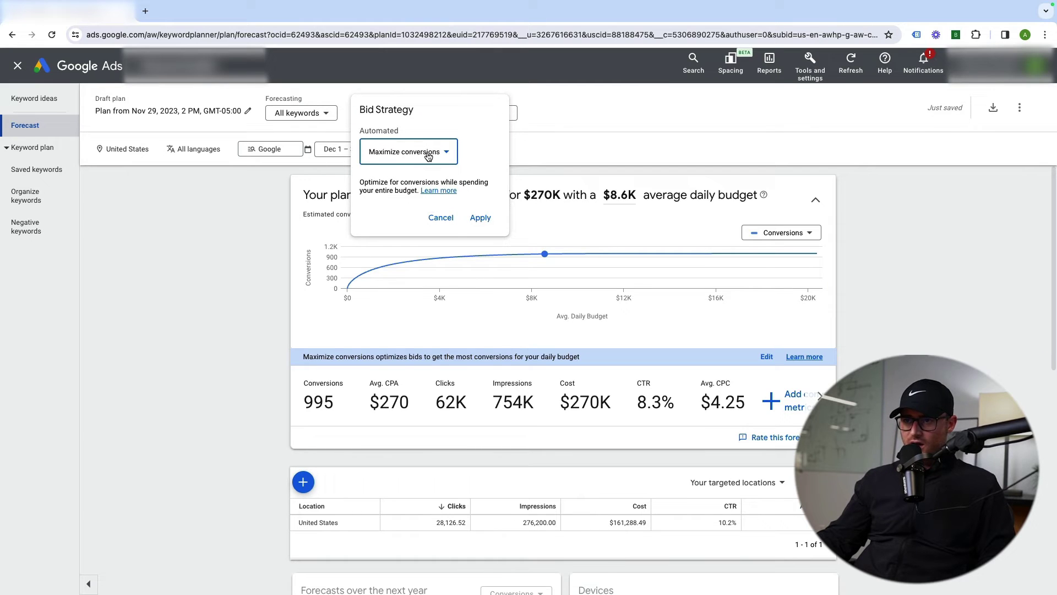
click(428, 153)
click(410, 255)
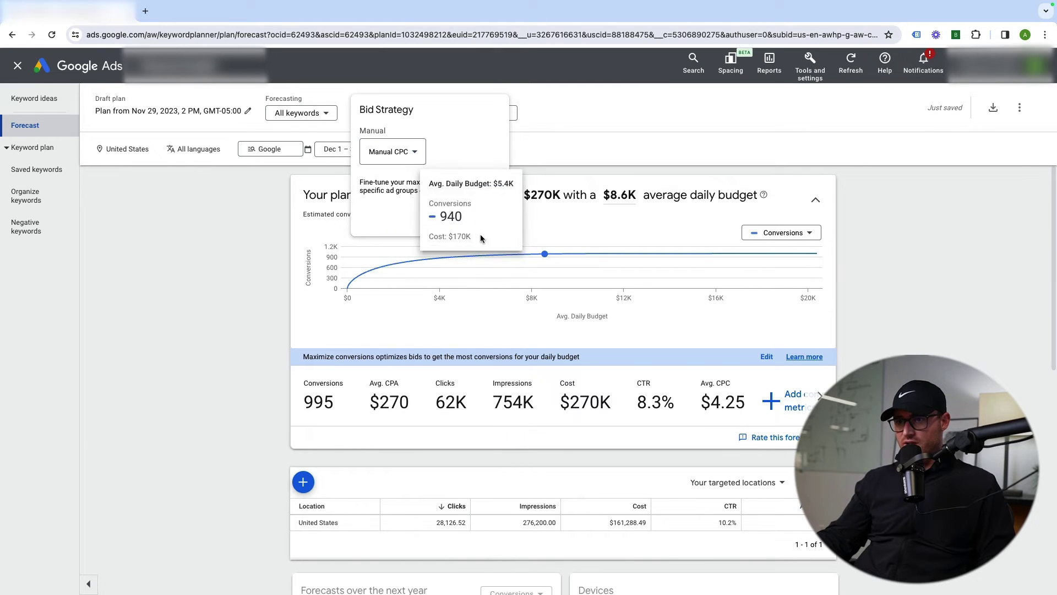
click(480, 218)
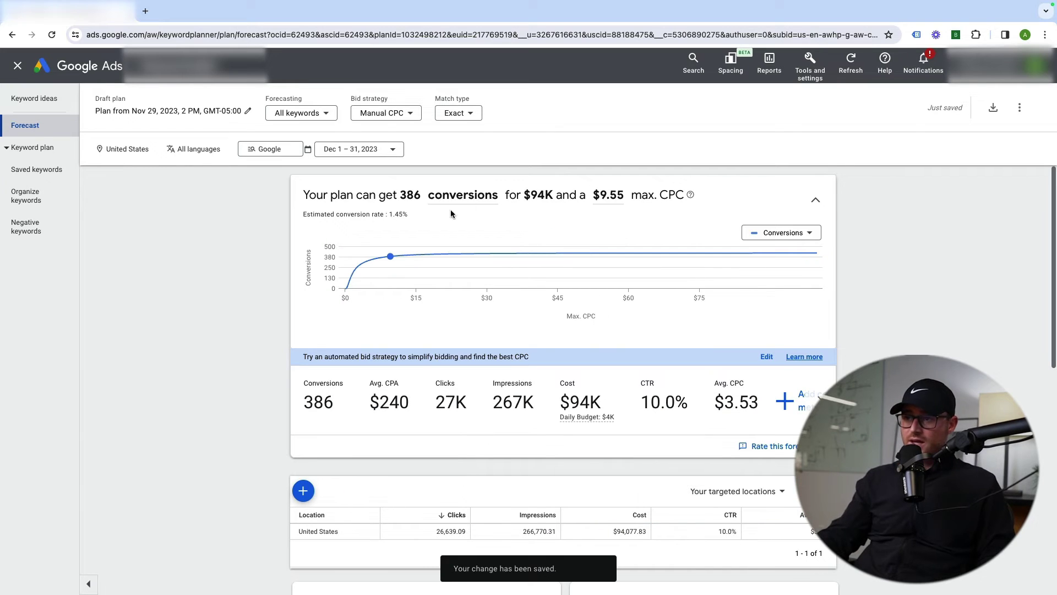
Step: Set the plan's maximum CPC to $2.50
click(612, 196)
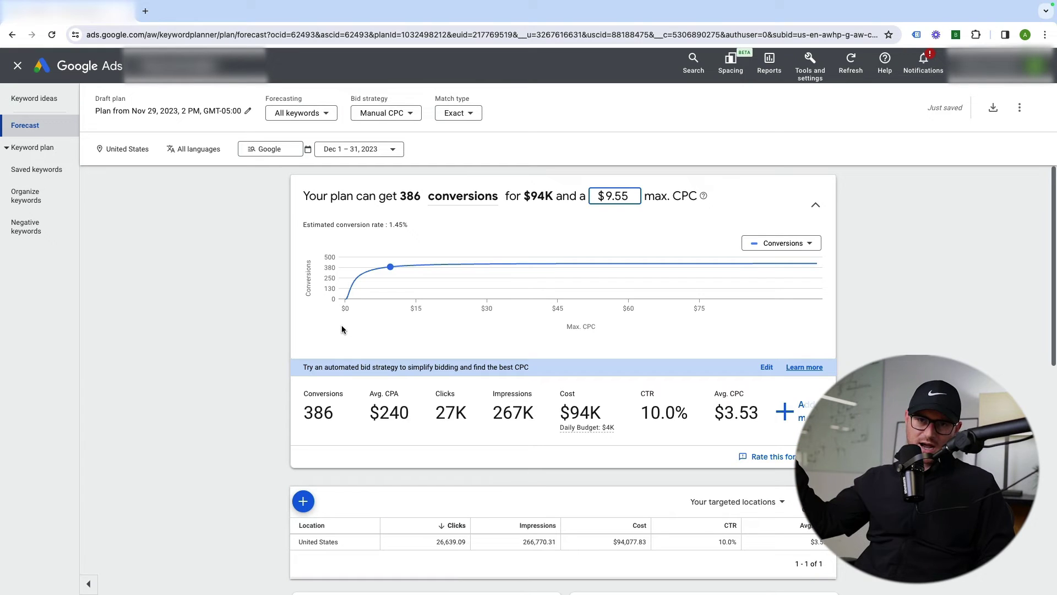
double_click(625, 196)
text(2.50)
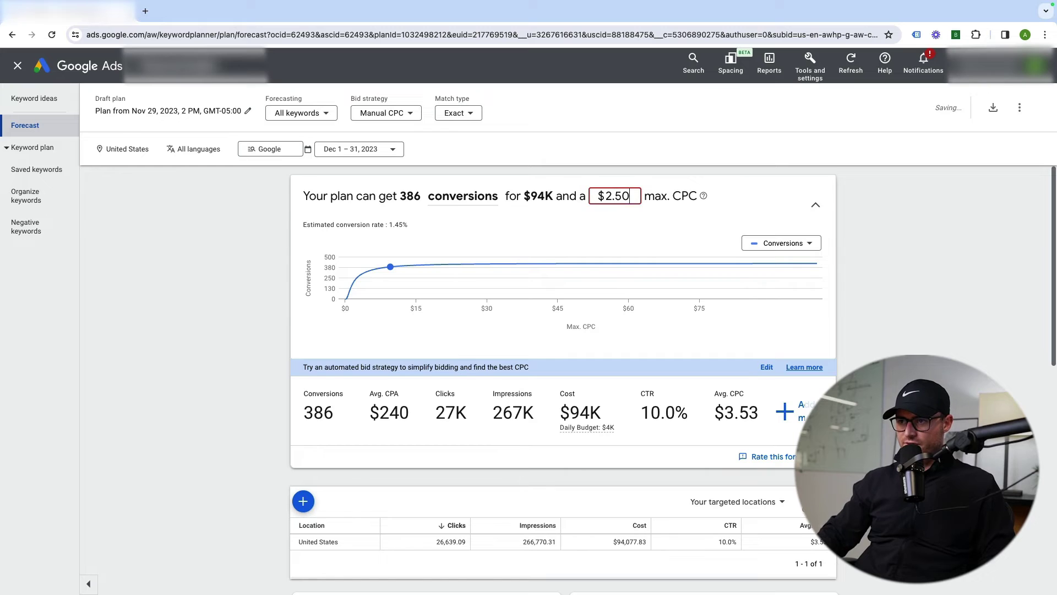
key(Return)
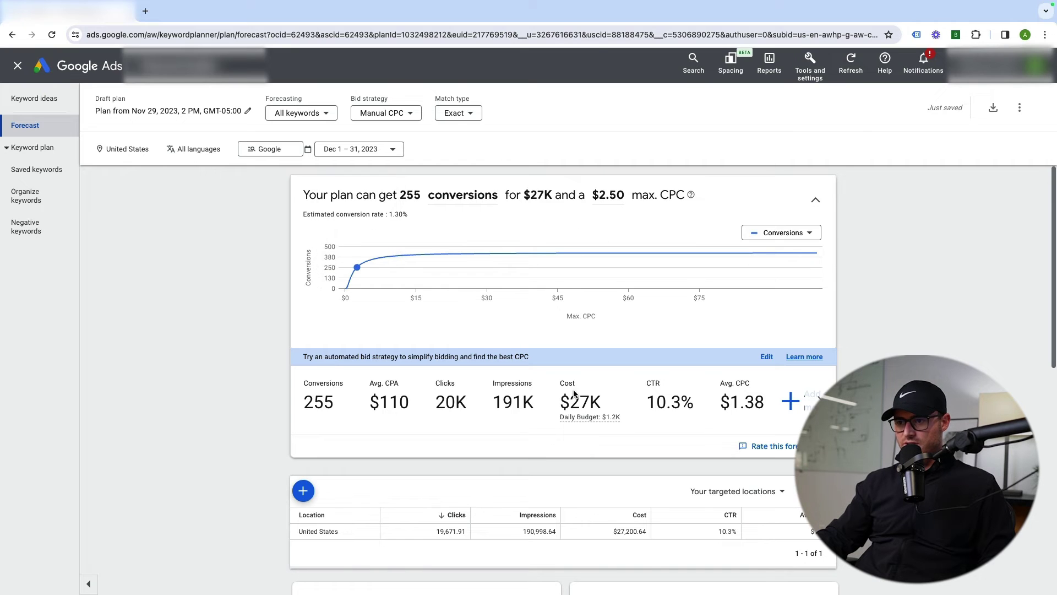
Step: Review the cost, conversions and CTR estimates, and add conversion metrics with a 2% conversion rate and a $1K value per conversion
drag(552, 407, 608, 406)
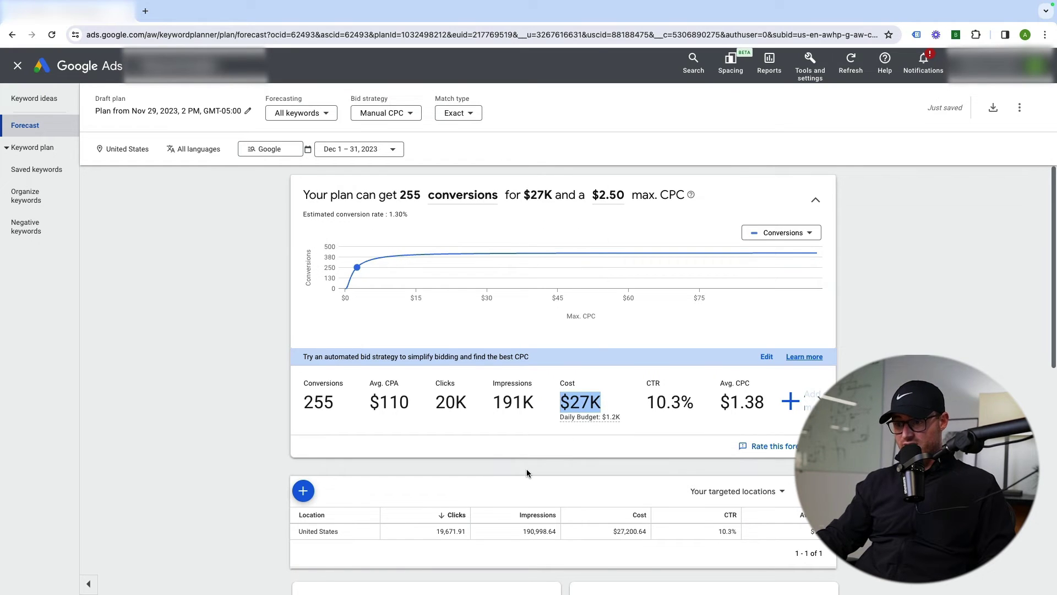
drag(302, 402, 337, 403)
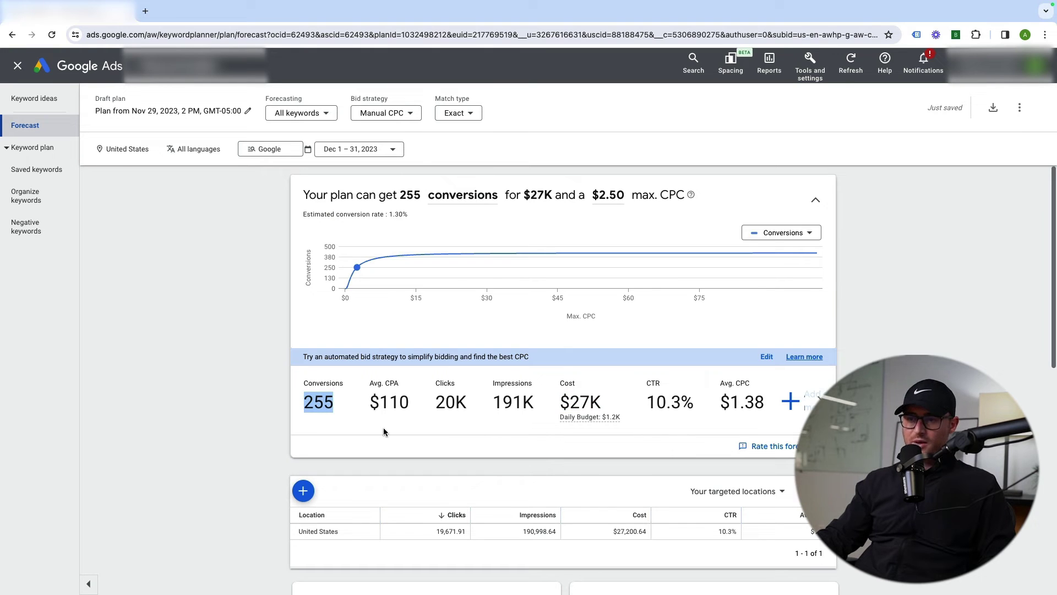
drag(649, 401, 821, 380)
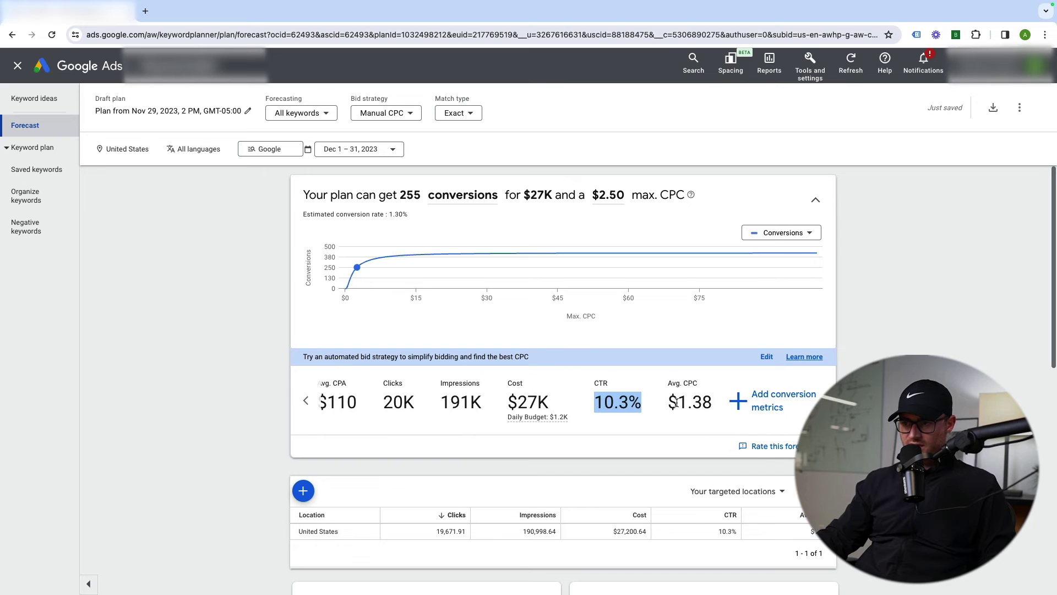
click(743, 407)
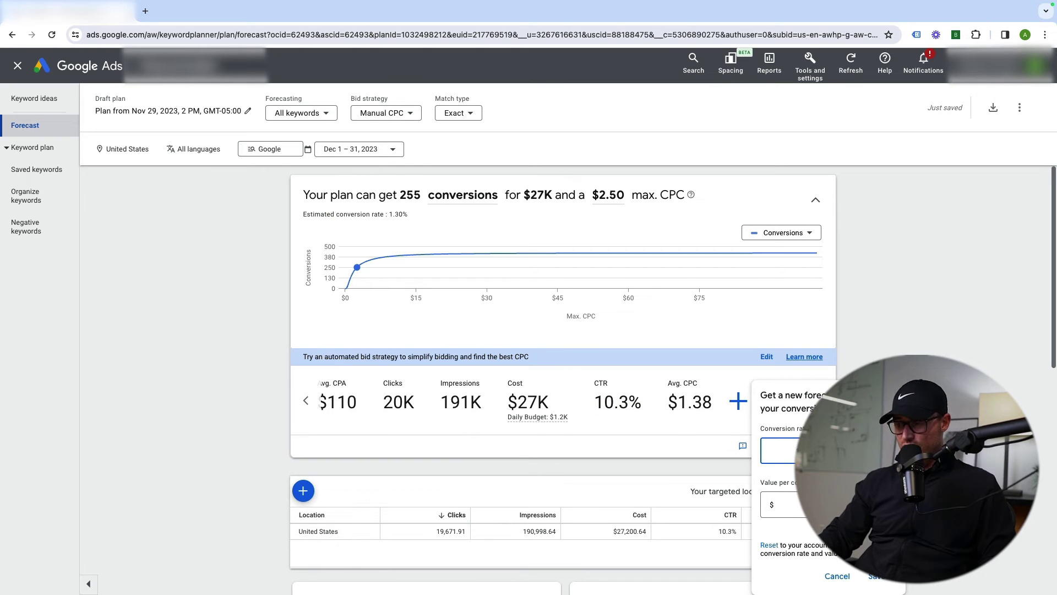
click(782, 505)
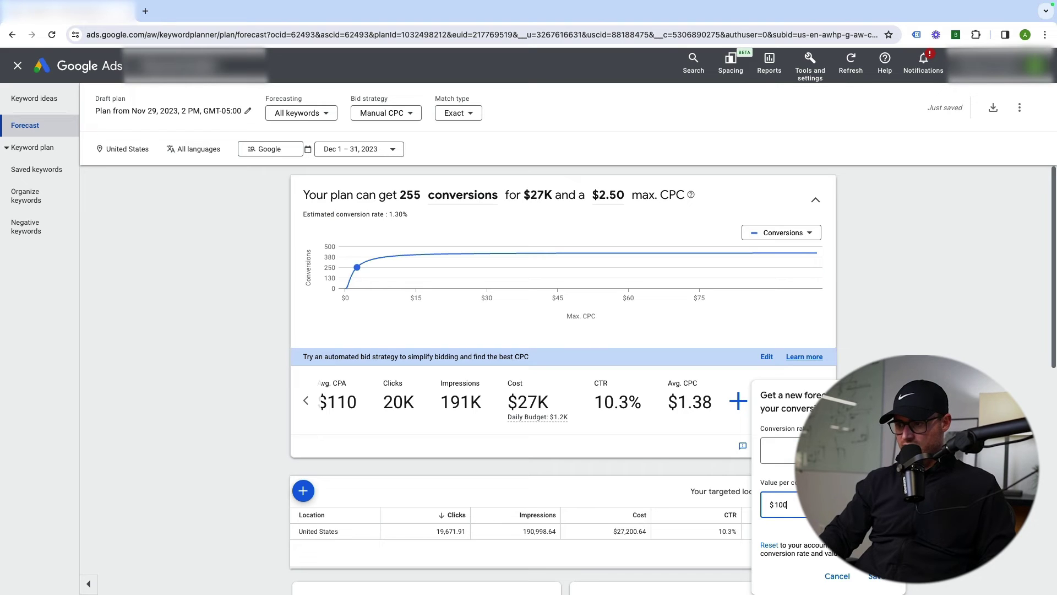
click(875, 576)
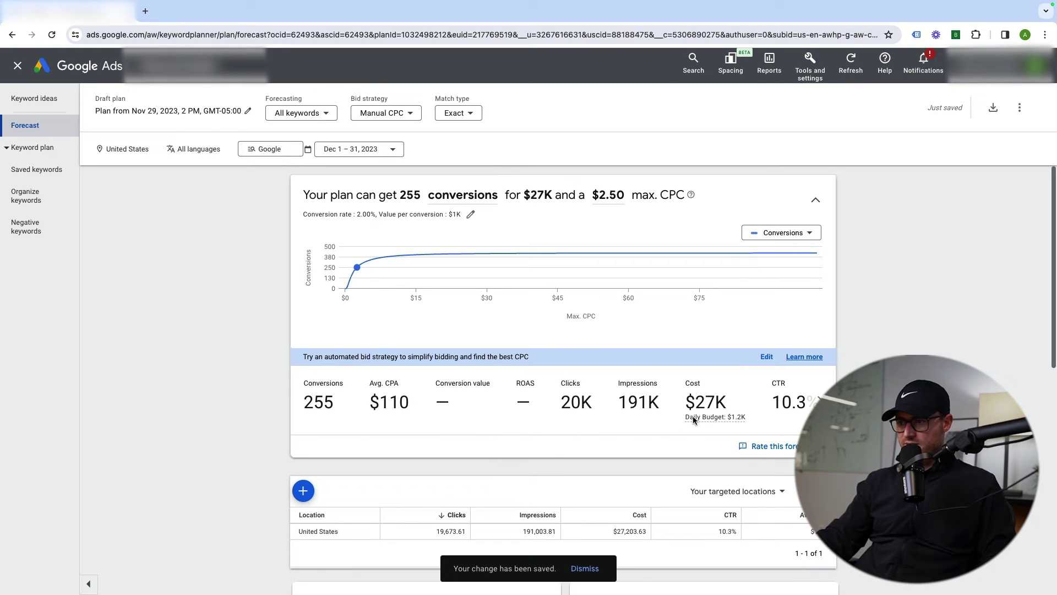
Step: Examine the conversion value, ROAS, cost and CTR estimates across the row of forecast metrics
drag(484, 412, 510, 410)
click(510, 409)
drag(678, 394, 719, 402)
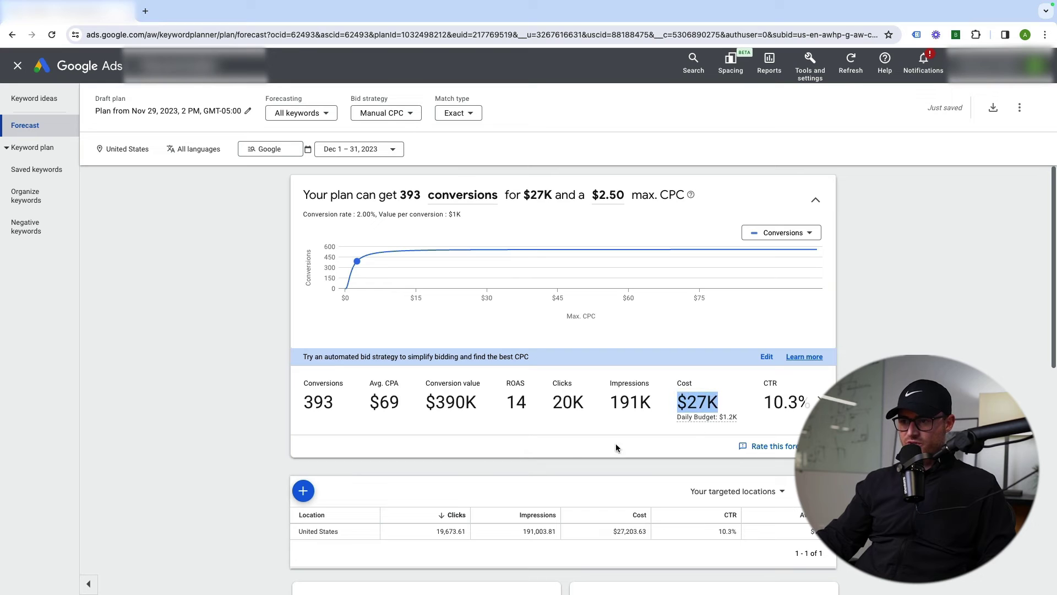
drag(422, 397, 506, 410)
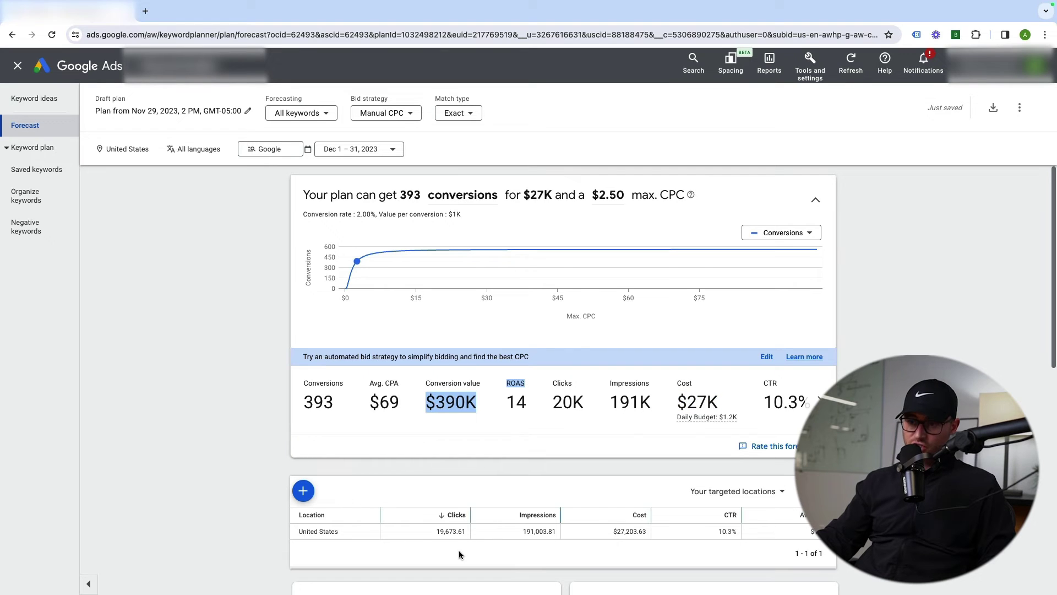
click(452, 398)
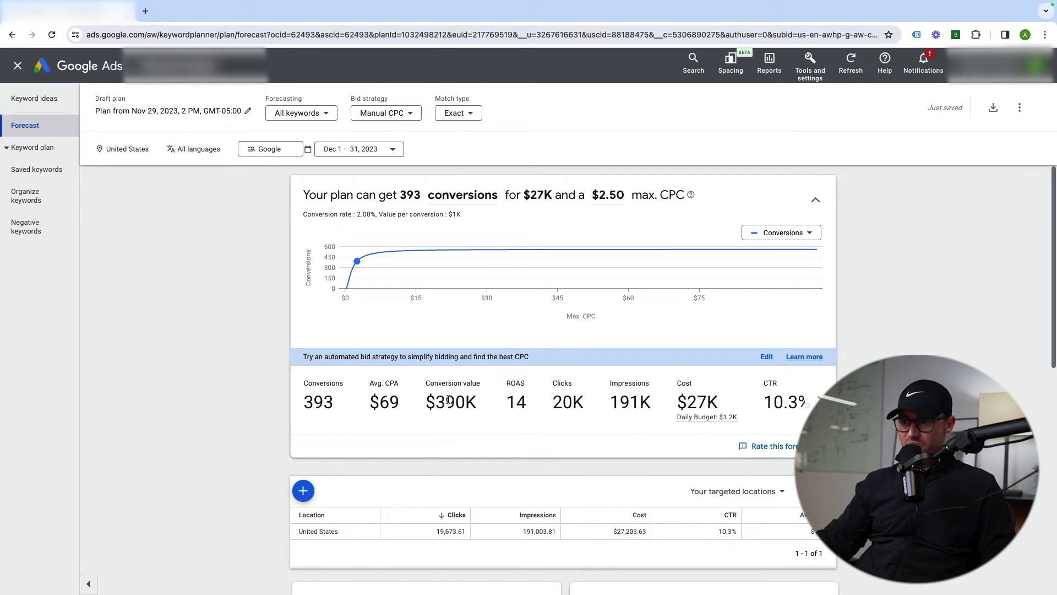
click(819, 400)
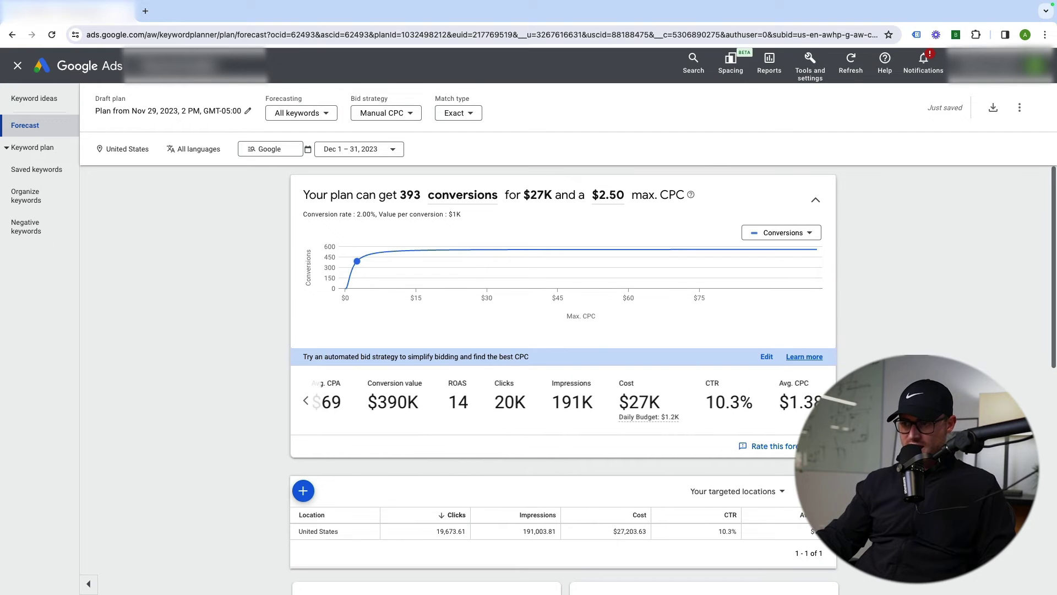
drag(696, 405, 732, 405)
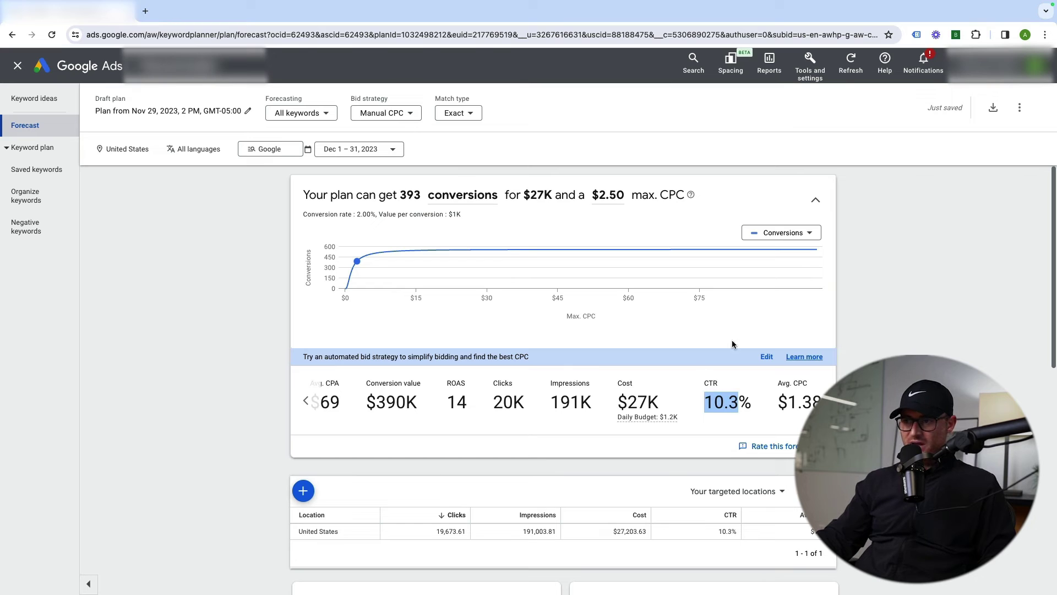
click(767, 357)
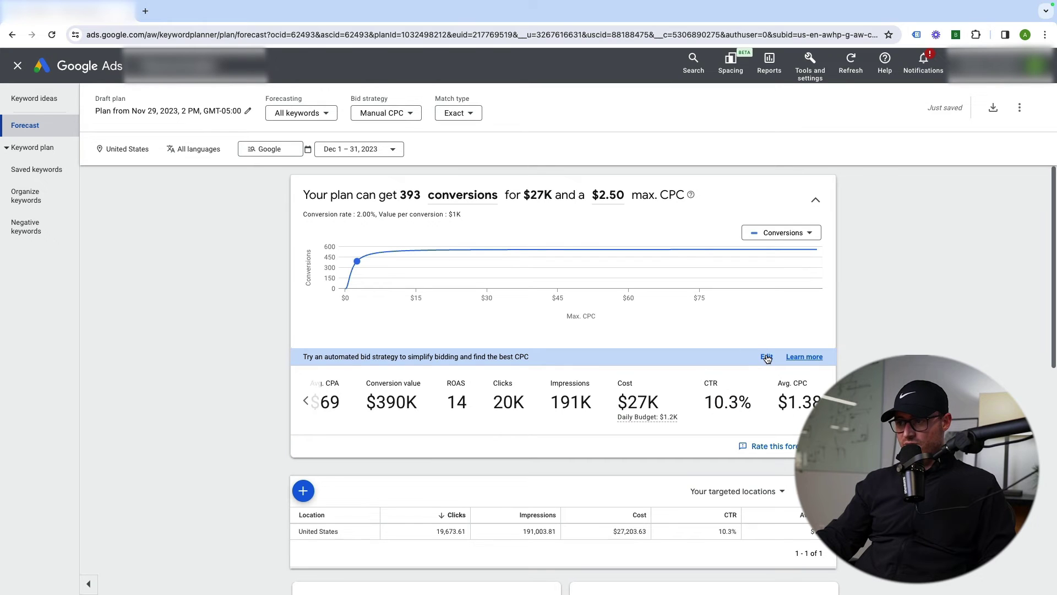
click(917, 322)
click(305, 403)
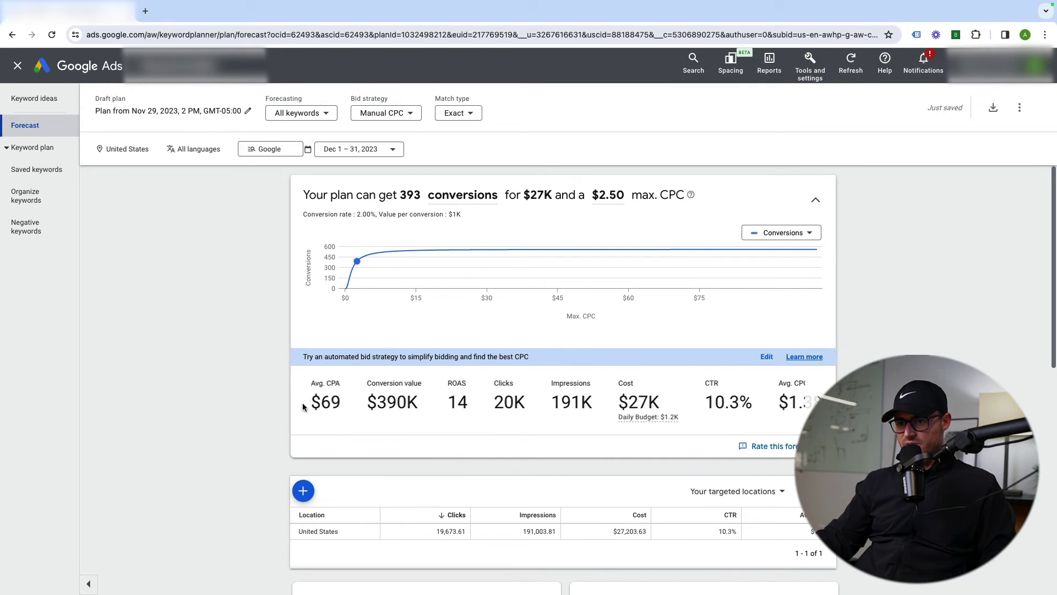
click(305, 406)
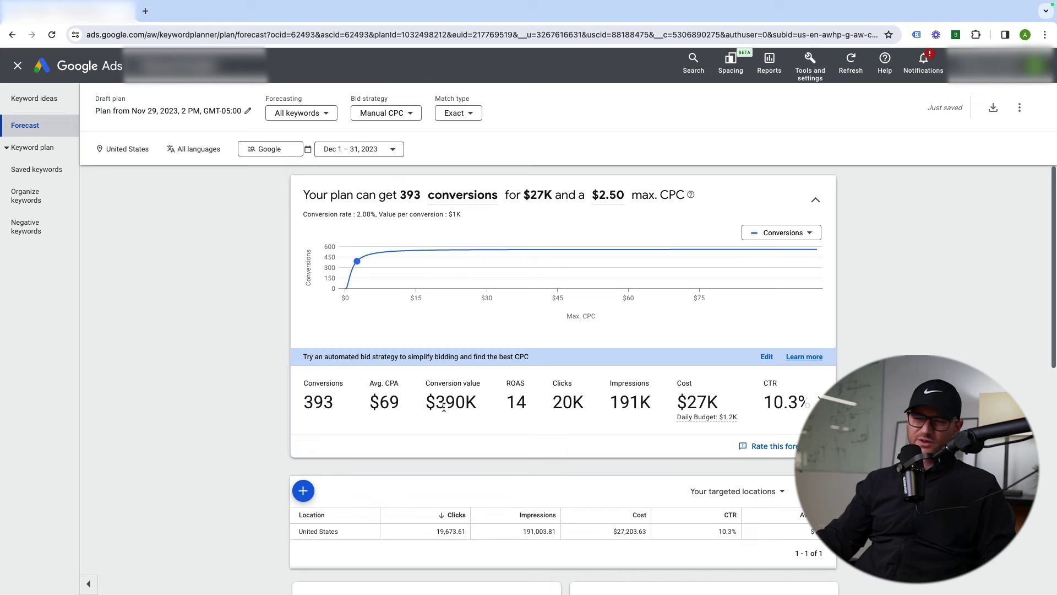
Step: Compare the plan's estimated cost with its conversion value and look over the rest of the forecast page
click(495, 196)
click(478, 209)
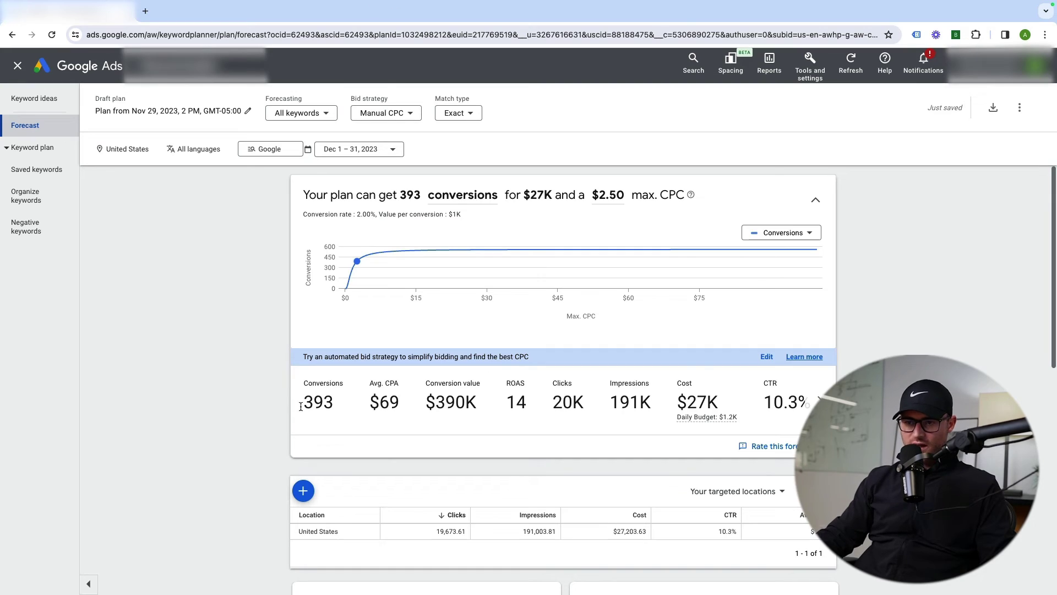
drag(289, 408, 647, 405)
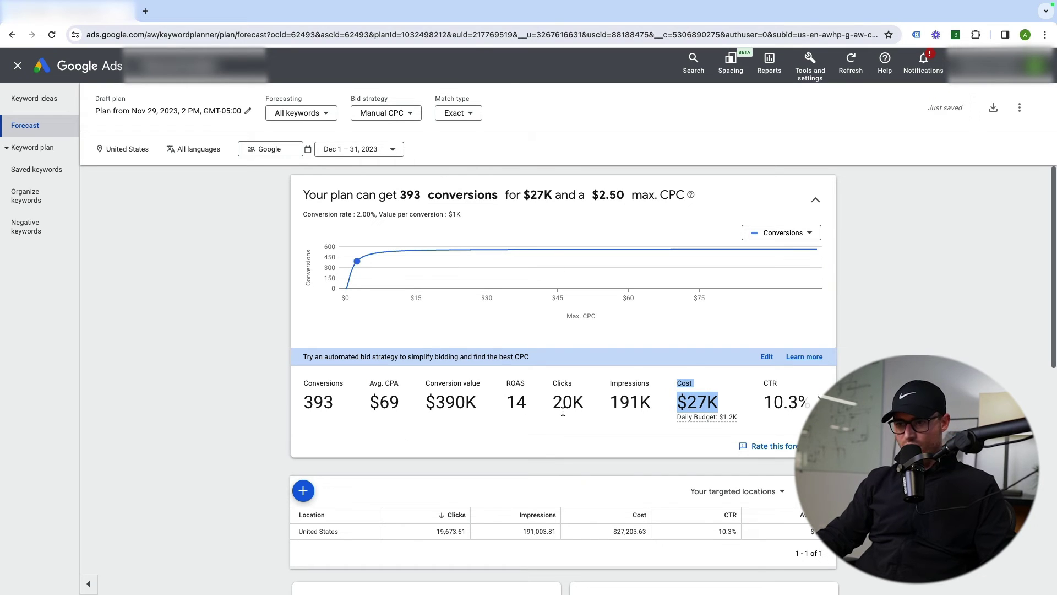
drag(425, 384, 493, 407)
click(439, 409)
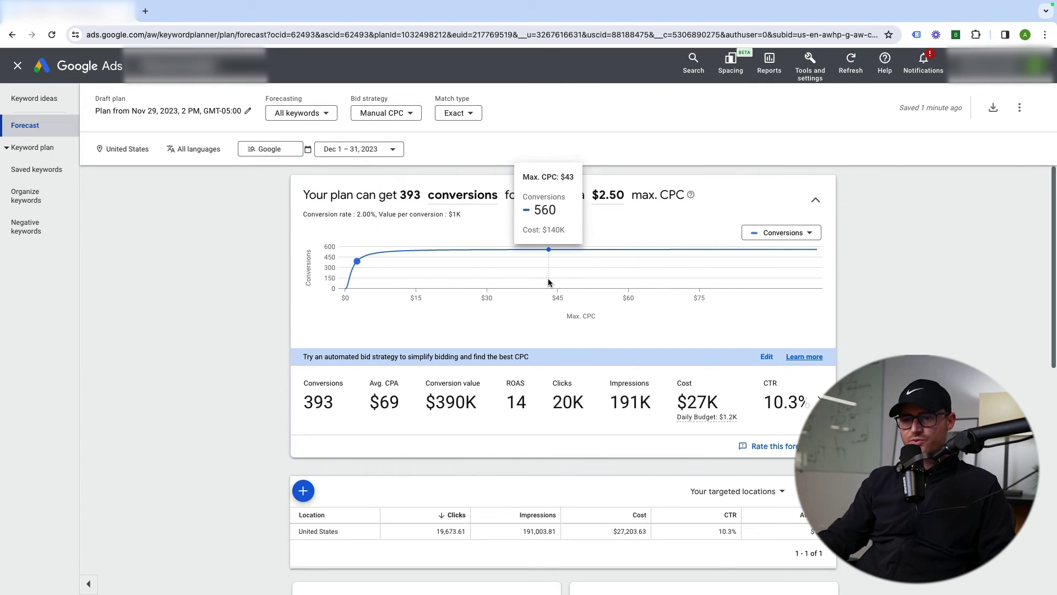
scroll(549, 282, down, 15)
scroll(549, 283, up, 15)
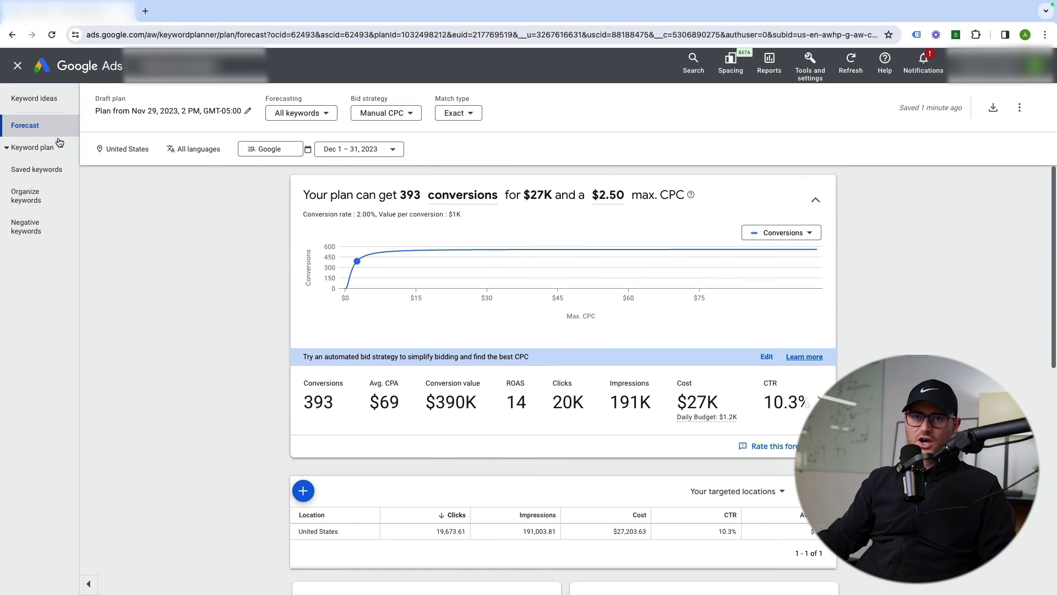
Step: View the current plan's keyword organization page, return to the Keyword Planner start page and open the option to organize keywords into ad groups
click(54, 190)
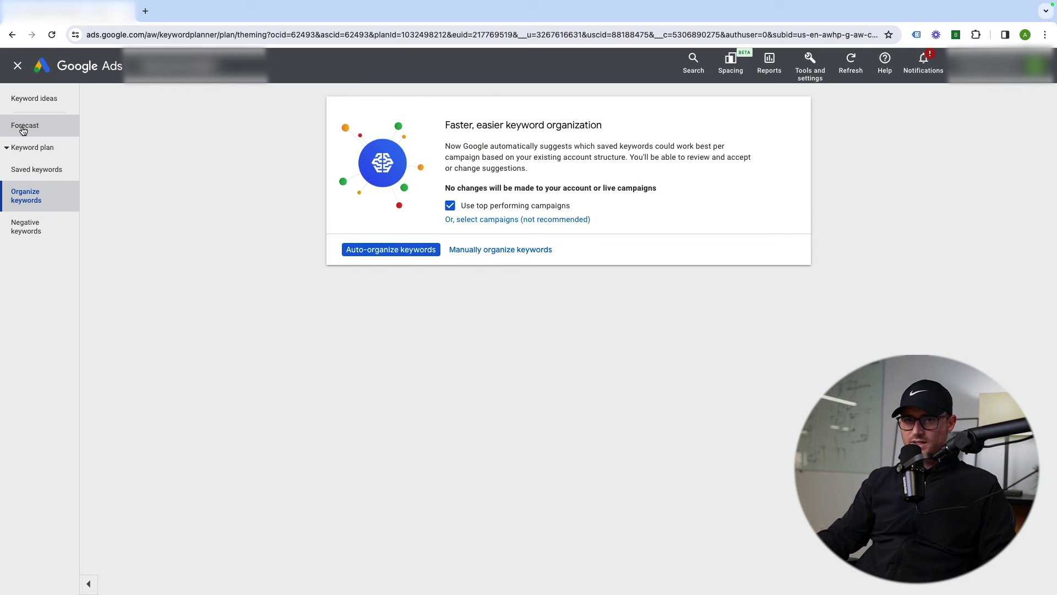
click(810, 65)
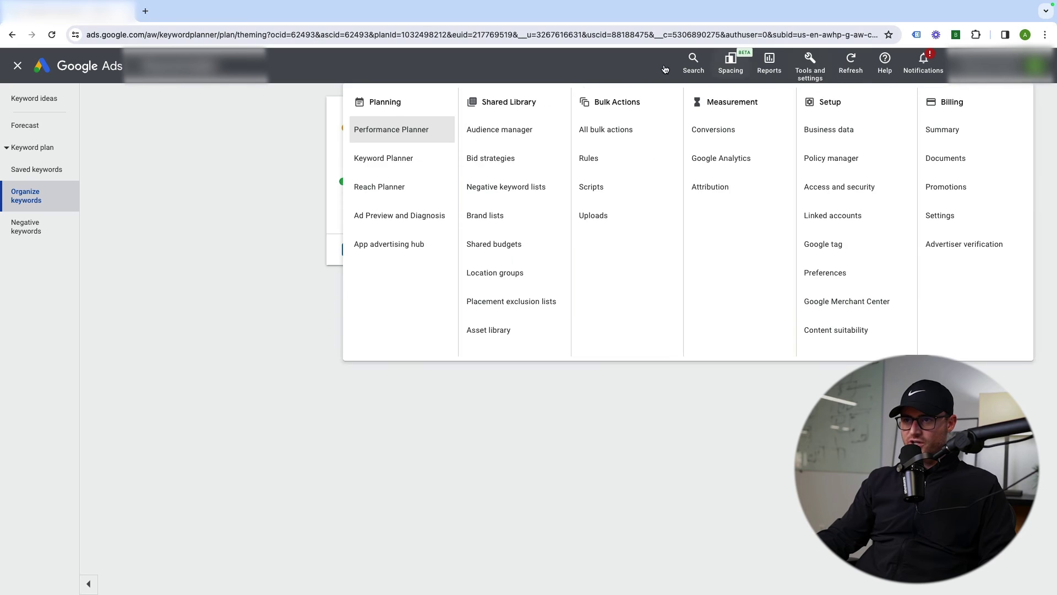
click(415, 158)
click(774, 182)
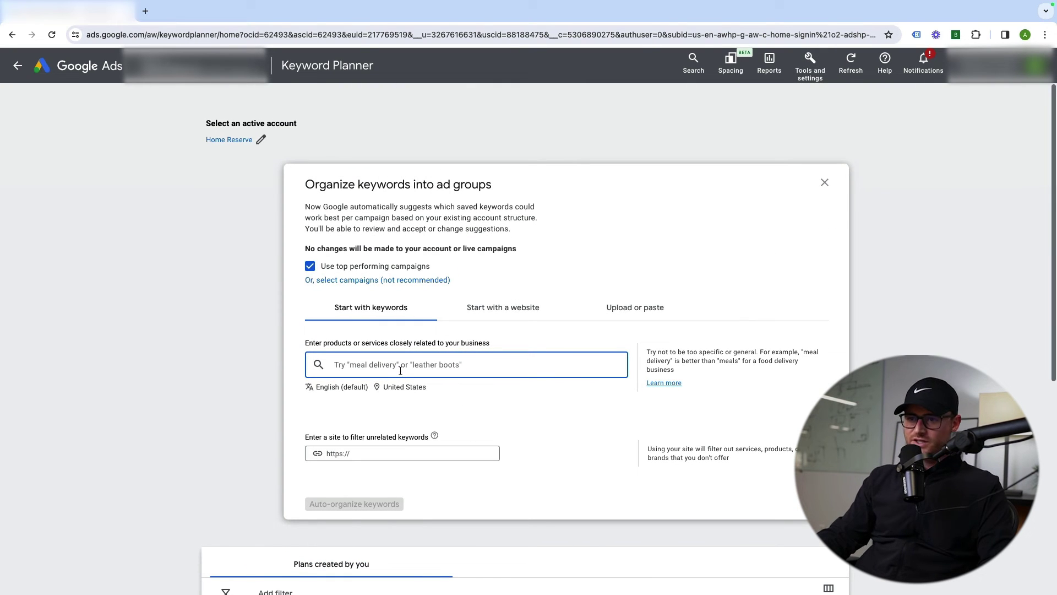
Step: Auto-organize keywords for "sectional sofas" into ad groups using top performing campaigns, and open the suggestions for review
text(sectional)
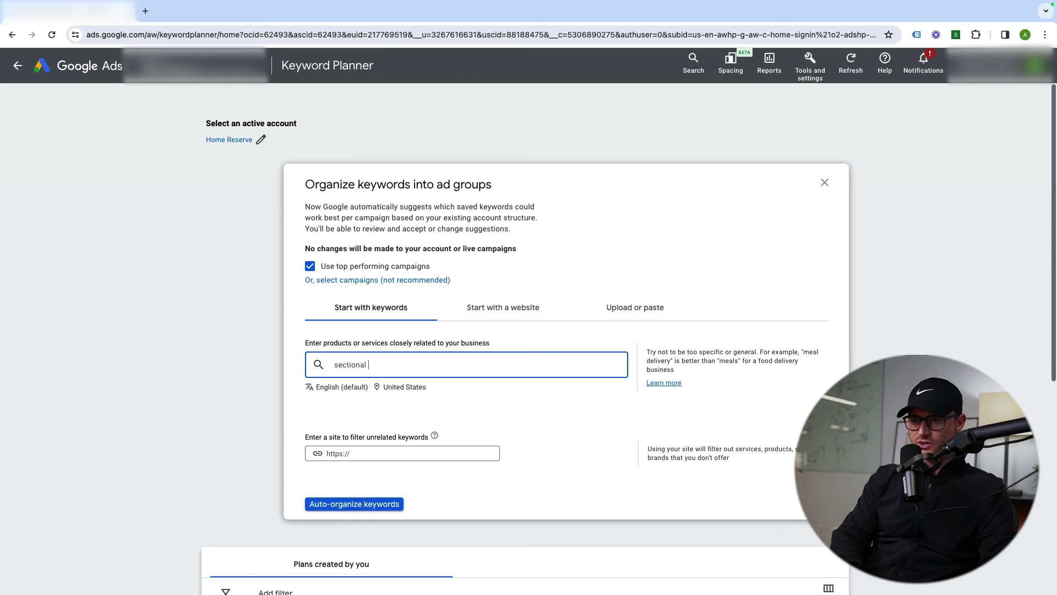
text( sofas)
key(Return)
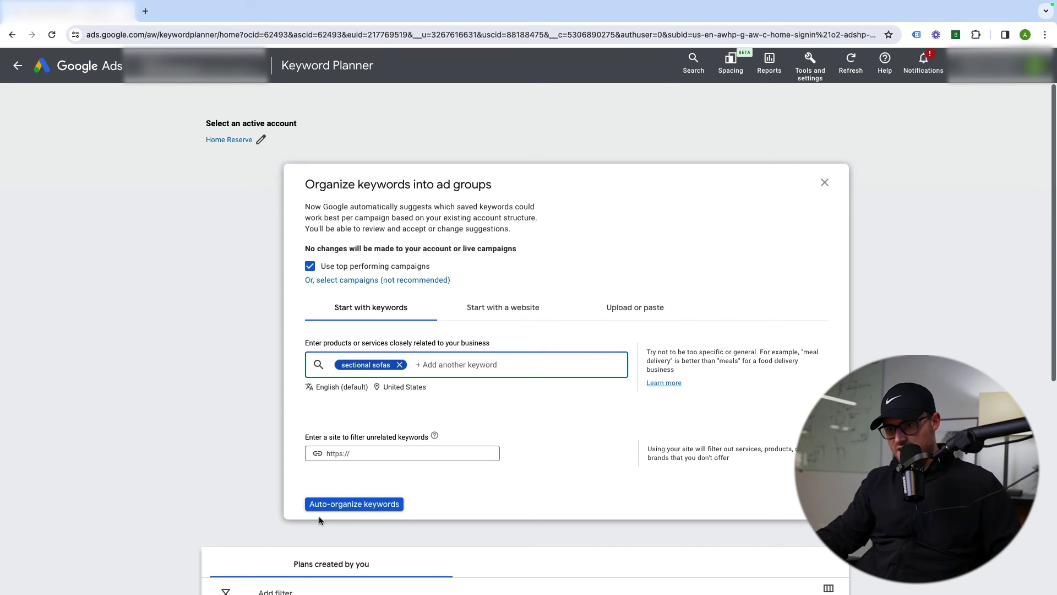
click(379, 503)
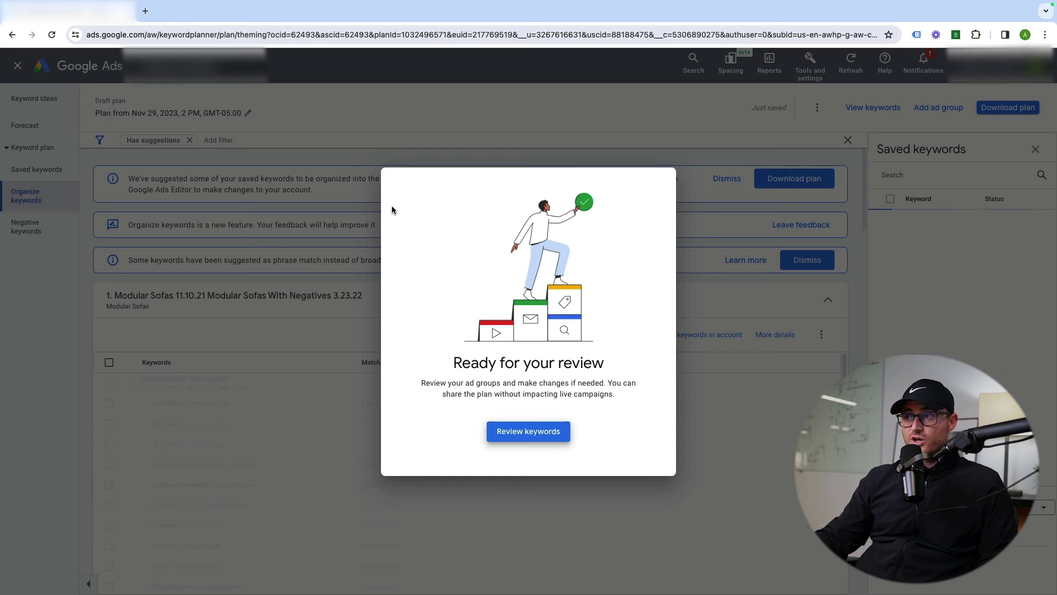
click(529, 435)
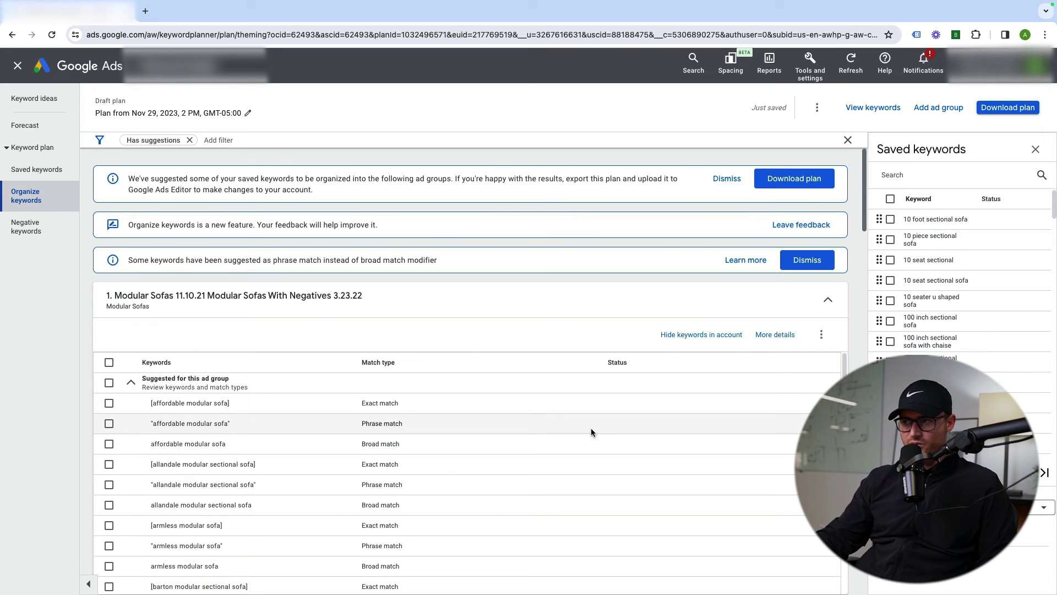
Step: Examine the suggested keywords and their match types across the ad groups, along with the list of saved keywords
scroll(479, 446, down, 3)
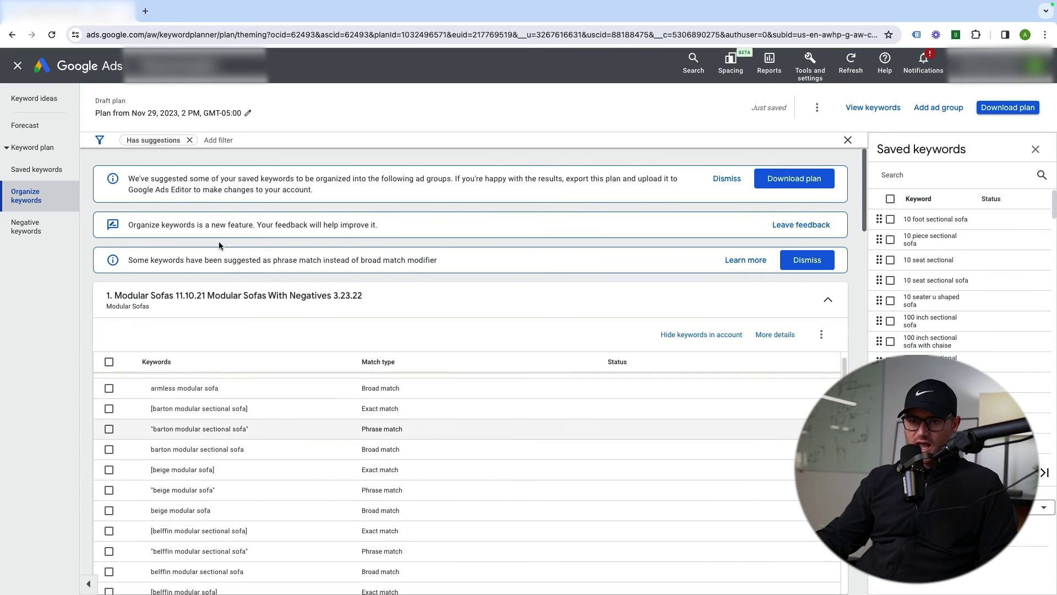
scroll(219, 245, down, 3)
scroll(322, 359, down, 5)
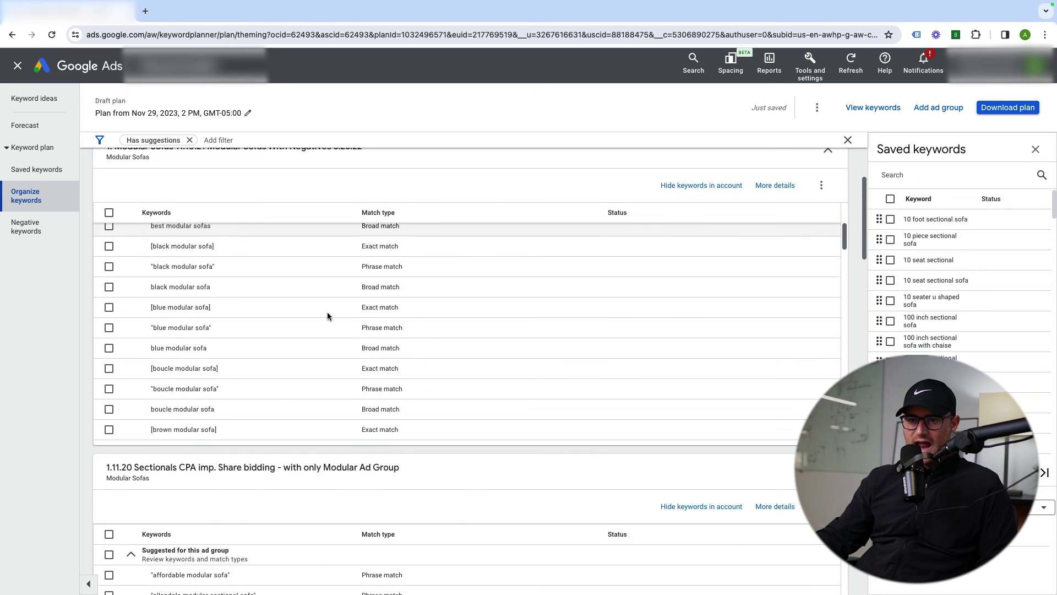
scroll(327, 316, down, 15)
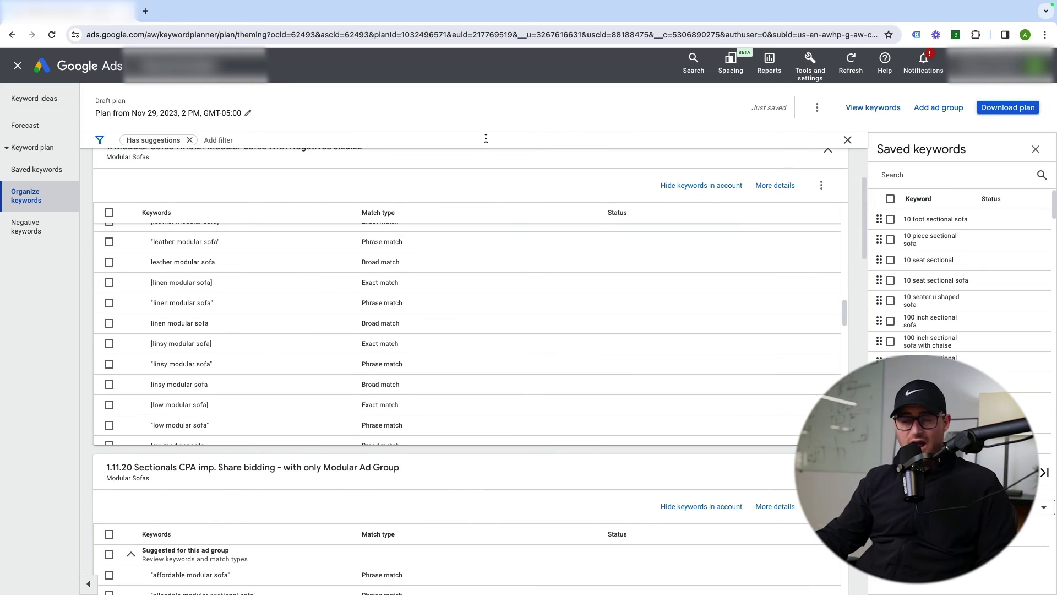
scroll(563, 256, down, 10)
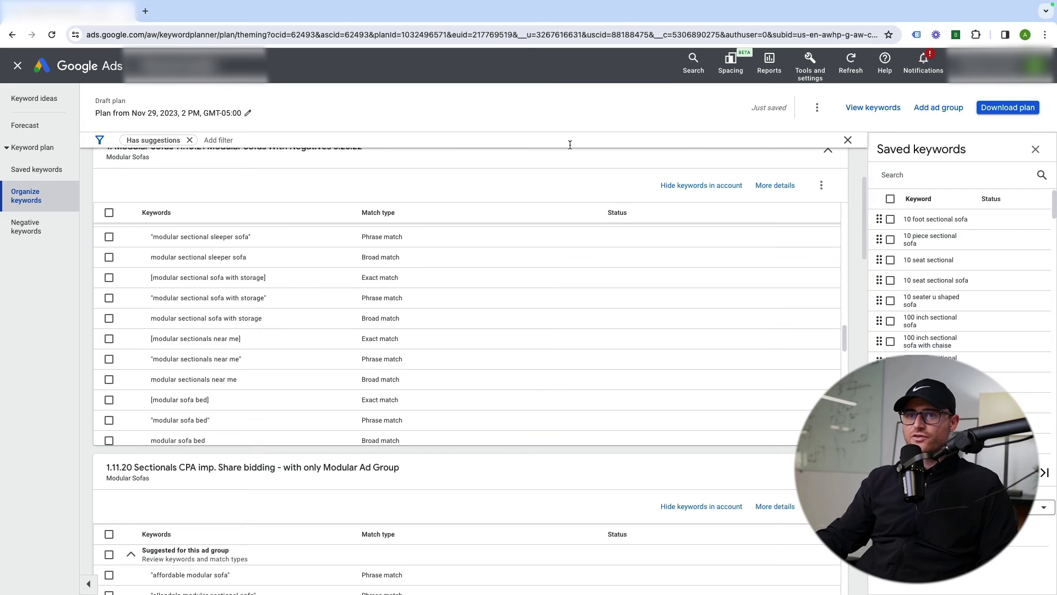
scroll(570, 220, down, 7)
scroll(961, 286, down, 10)
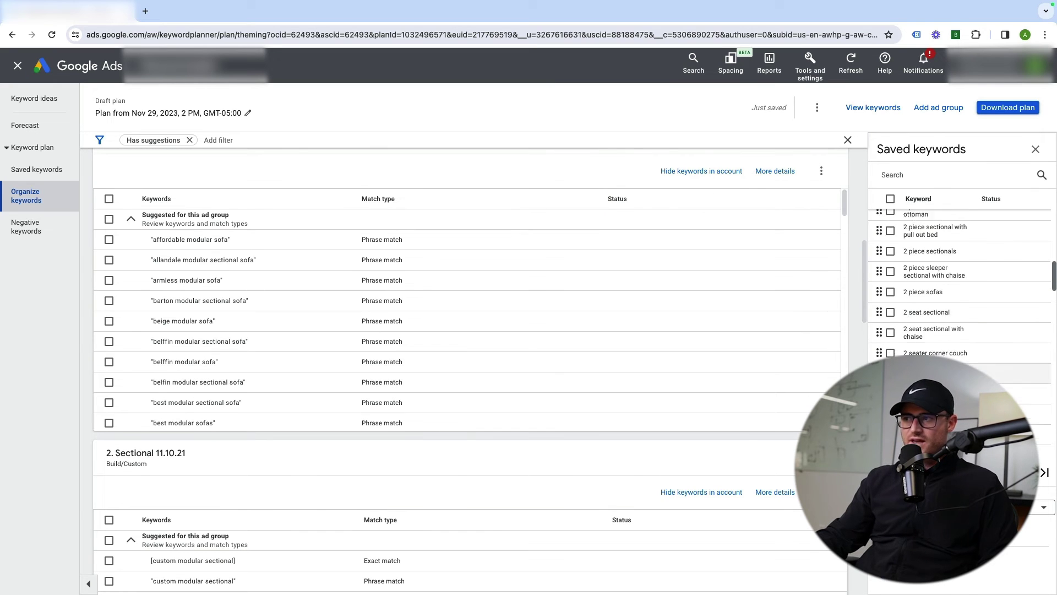
scroll(471, 364, down, 20)
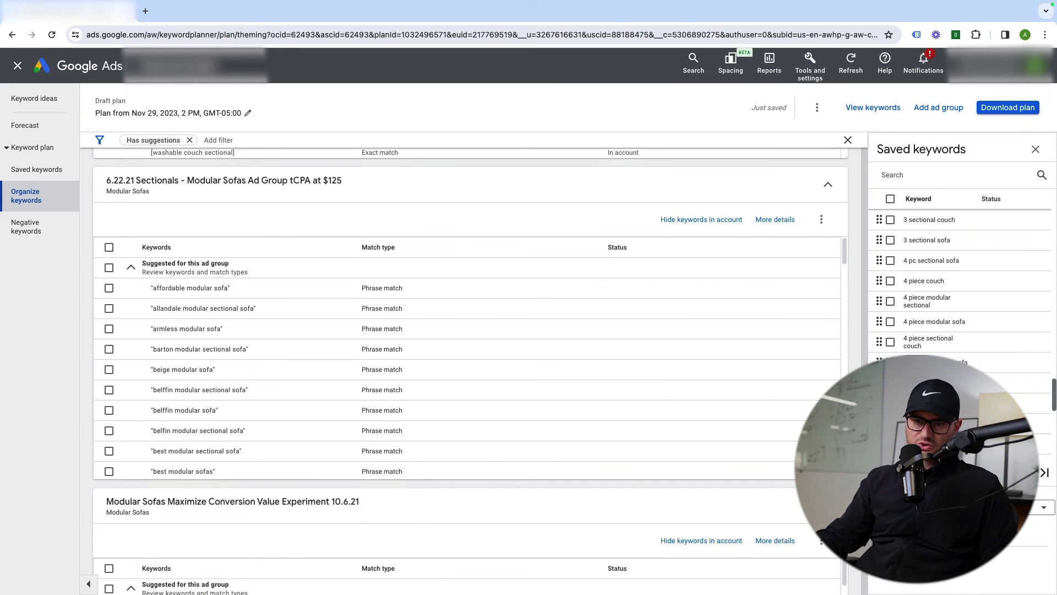
scroll(471, 363, down, 4)
scroll(471, 363, up, 8)
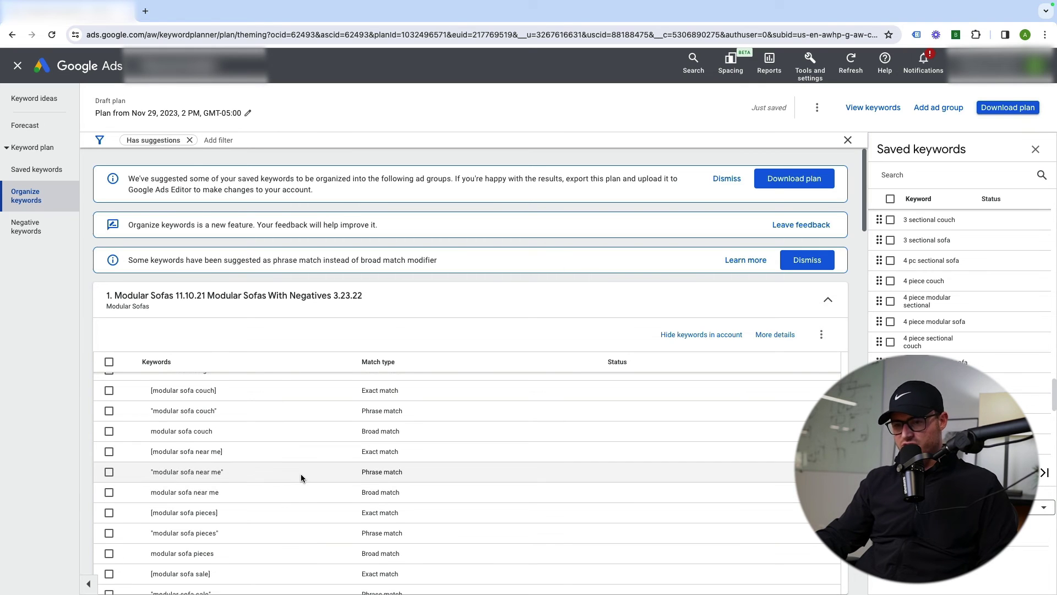
scroll(298, 479, up, 1)
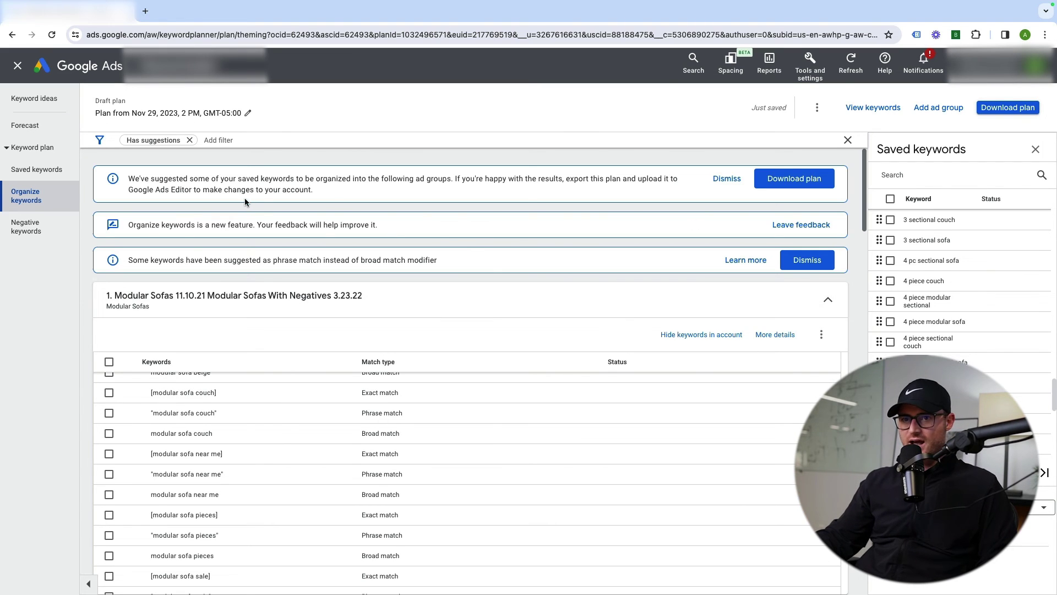
Step: Return to the planner start page, get search volume and forecasts for "sectional sofas", and review its monthly search trend
click(12, 34)
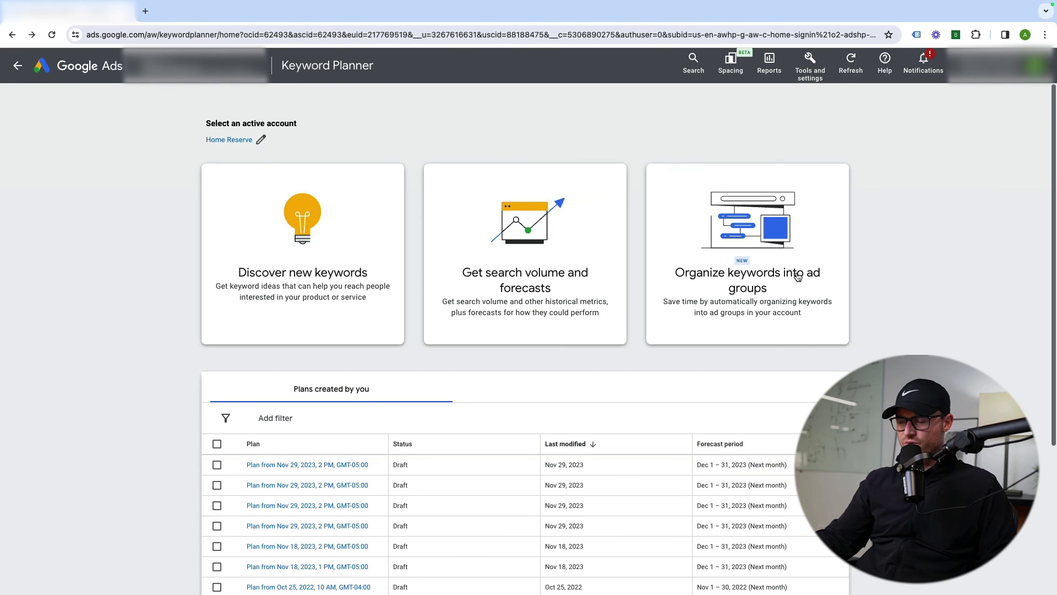
click(520, 279)
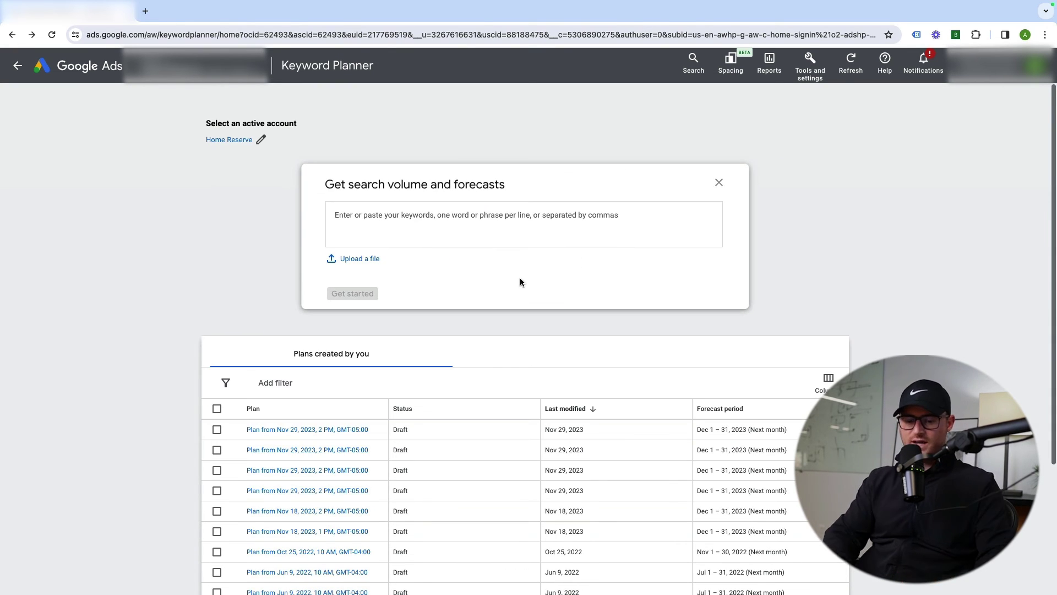
text(sectional sofas)
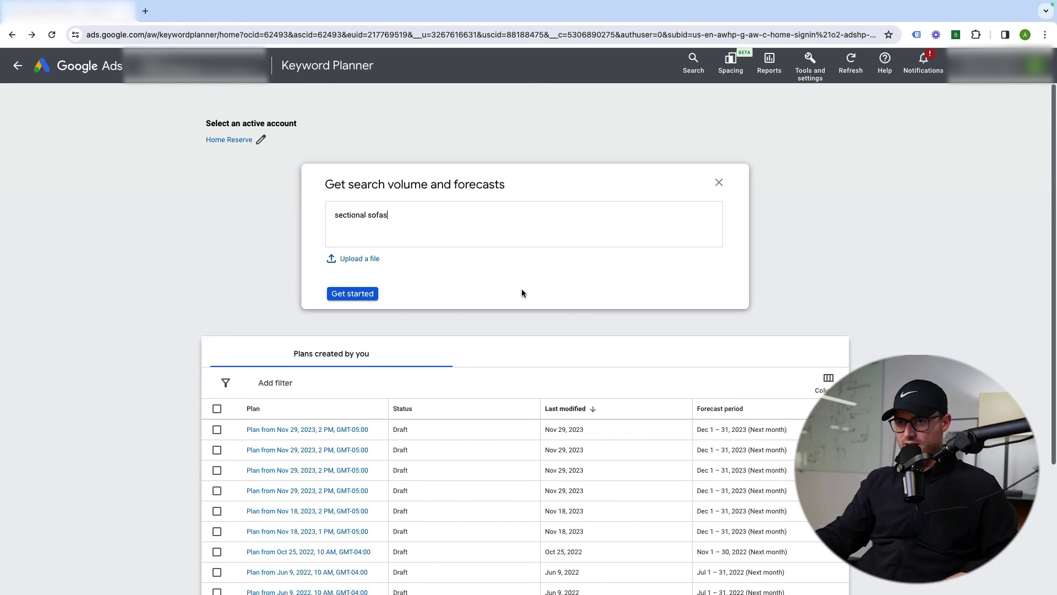
click(353, 293)
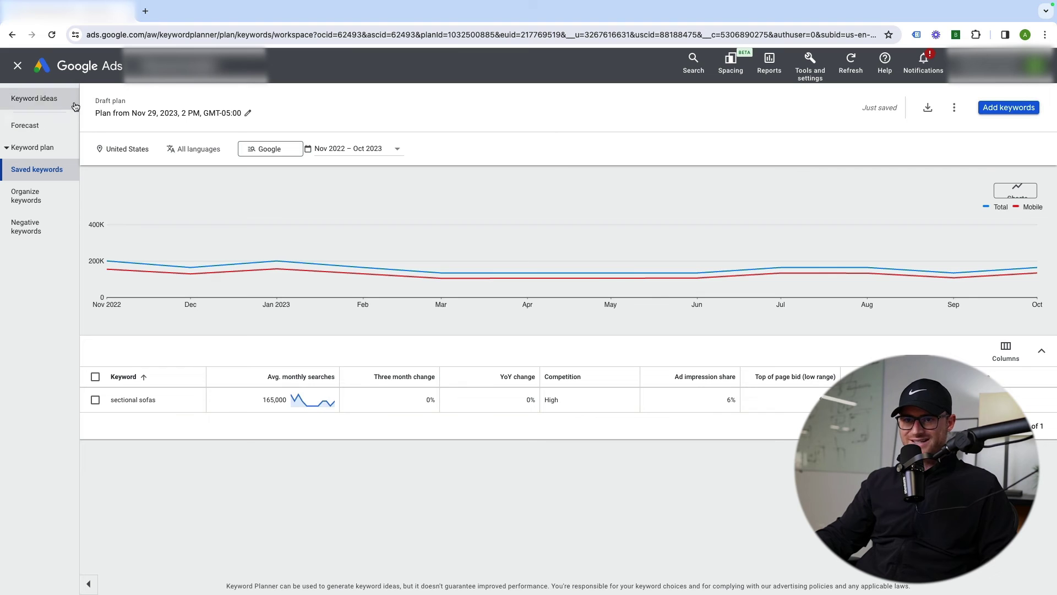
mouse_move(122, 283)
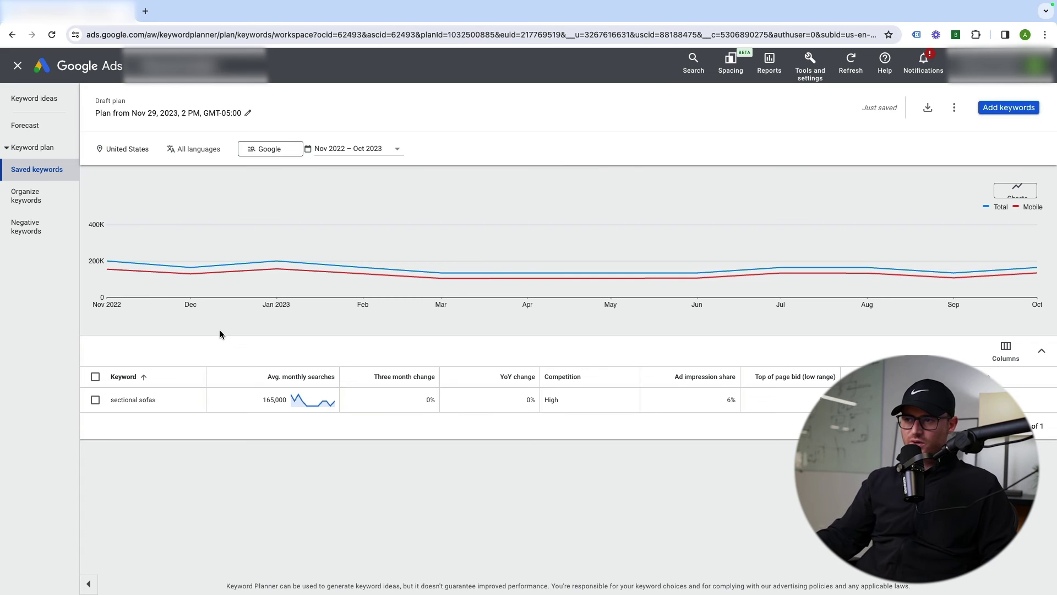
mouse_move(215, 282)
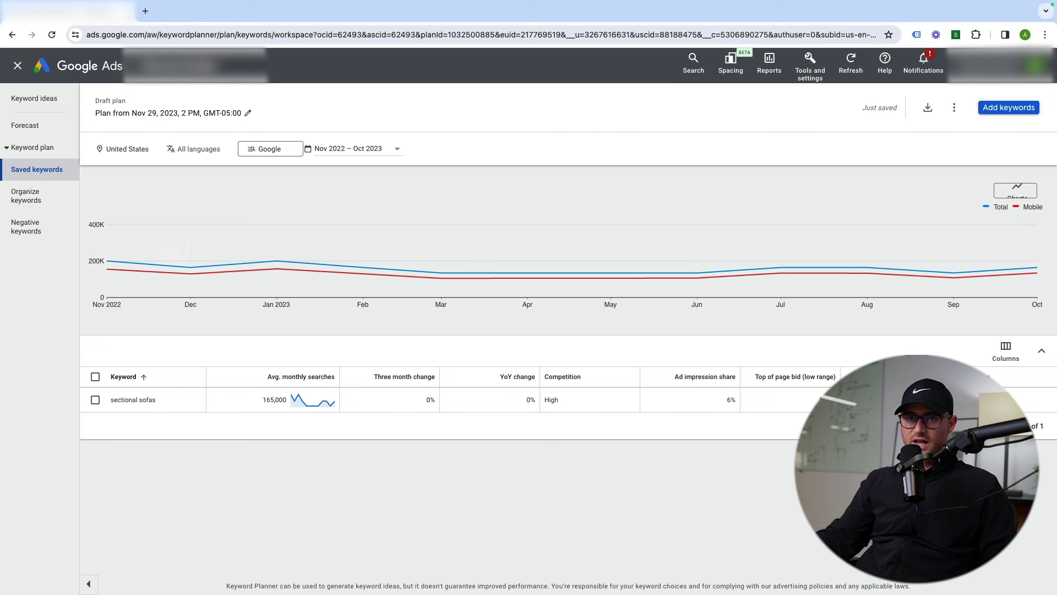
Step: Go back to the planner start page and get search volume and forecasts for "christmas trees"
click(12, 35)
click(385, 225)
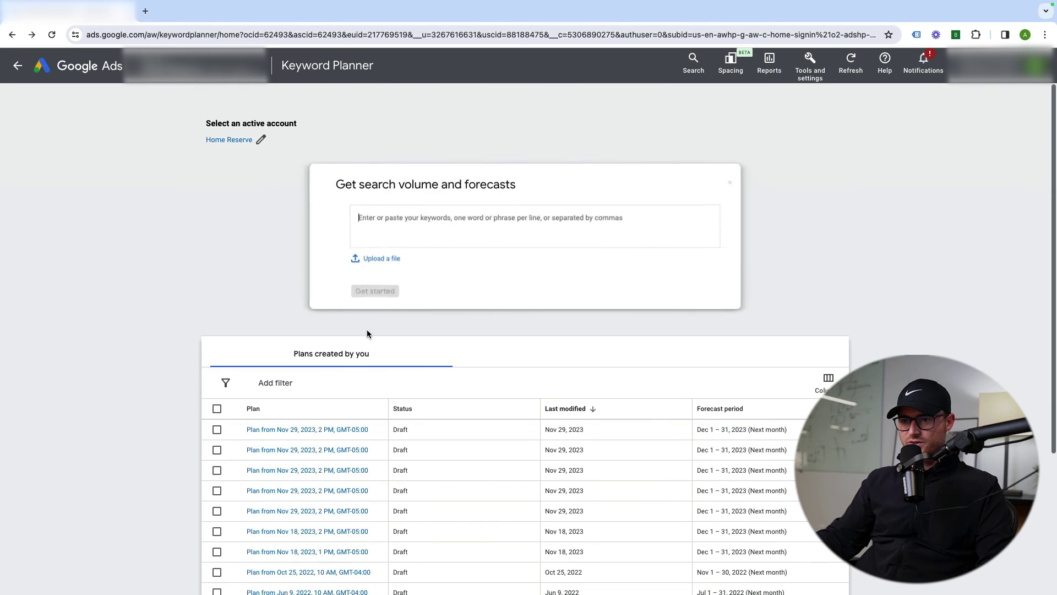
text(christmas trees)
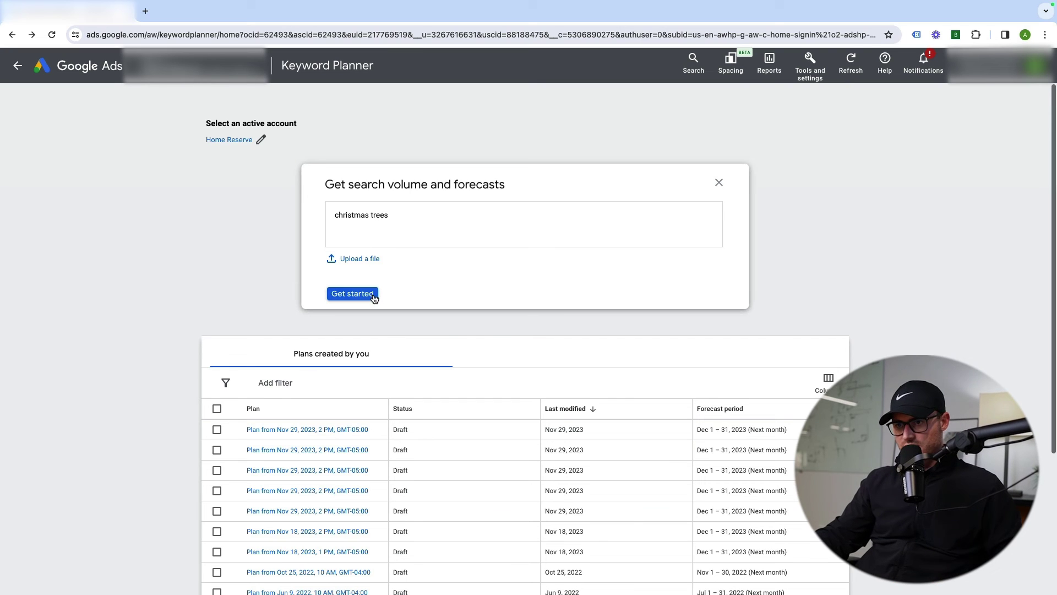
click(367, 294)
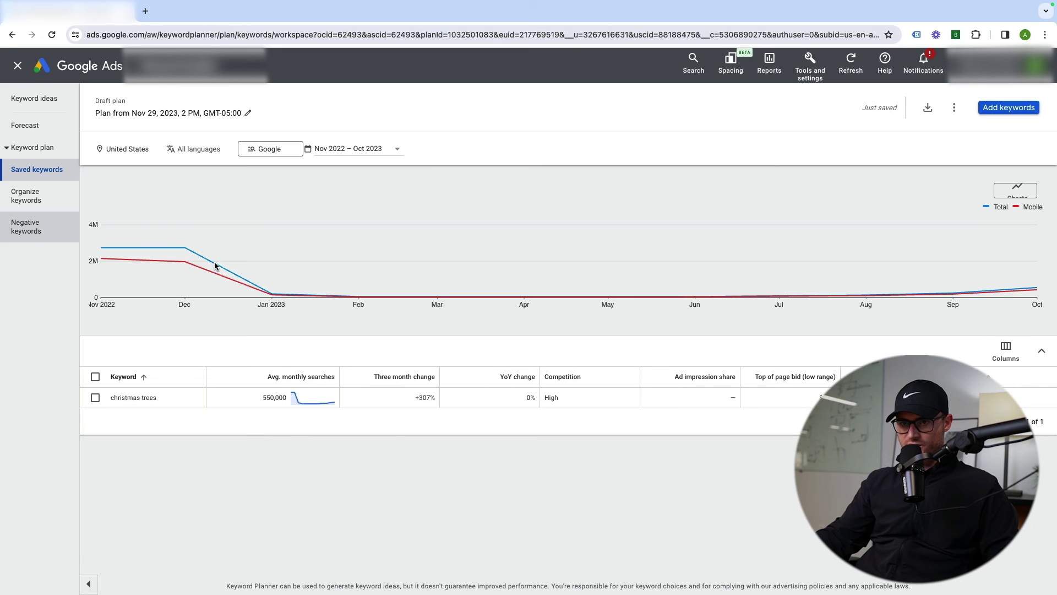
Step: Request keyword ideas for "christmas trees" within the current plan
click(35, 98)
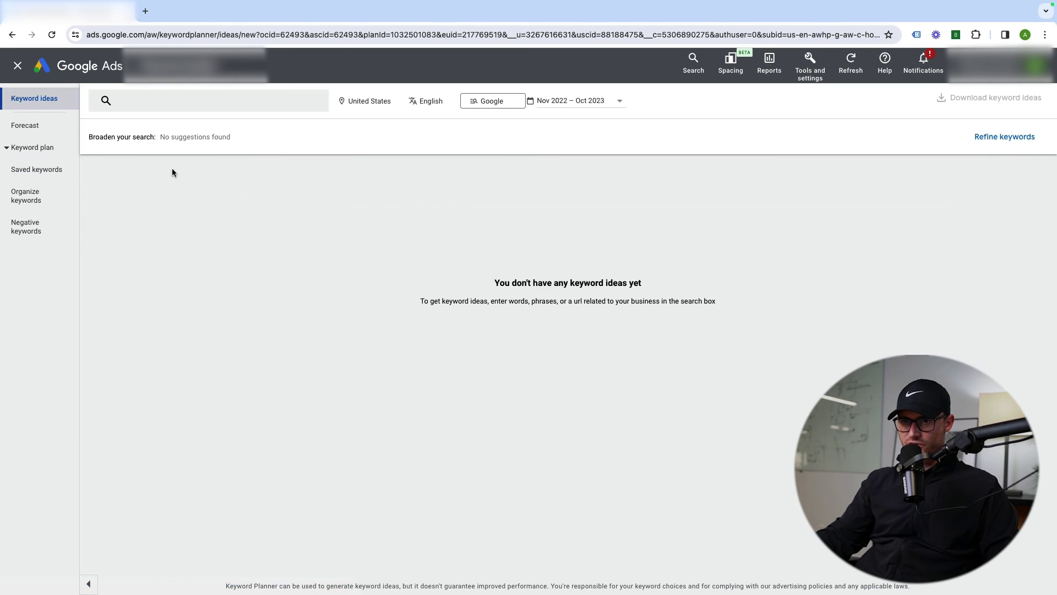
click(160, 103)
text(christmas trees)
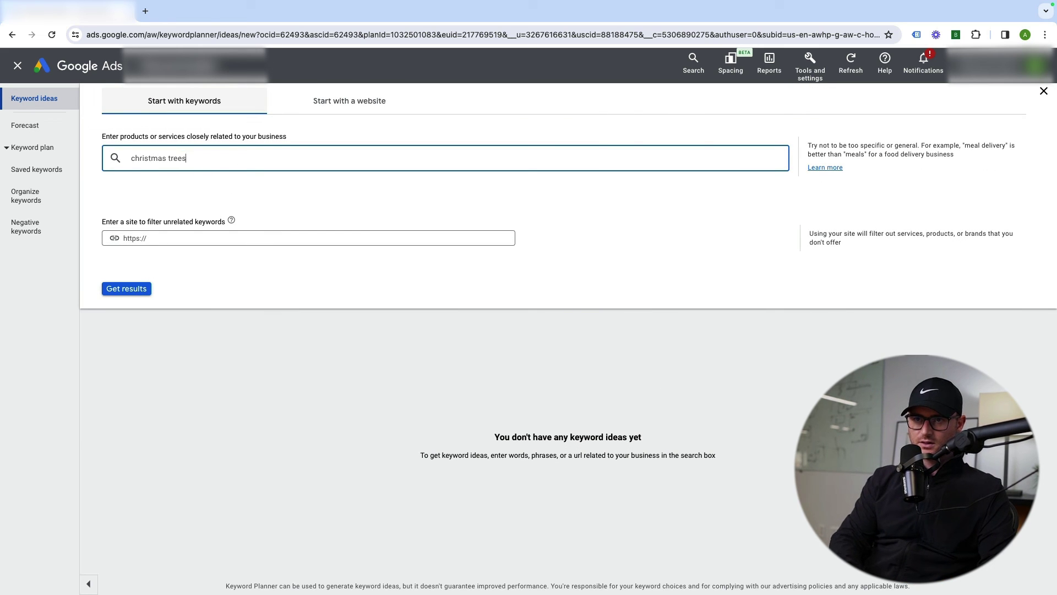
key(Return)
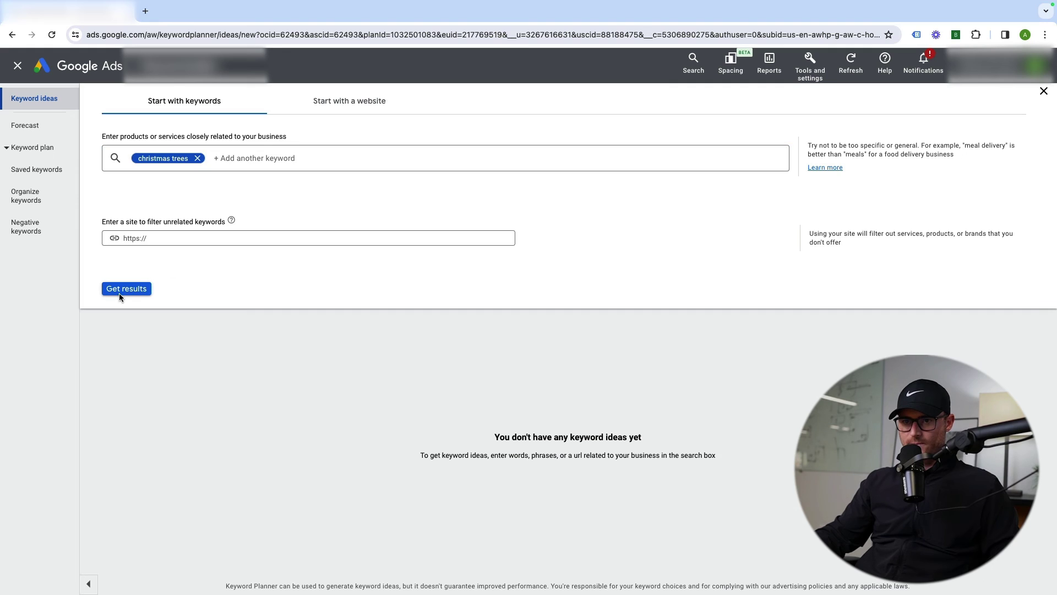
click(119, 292)
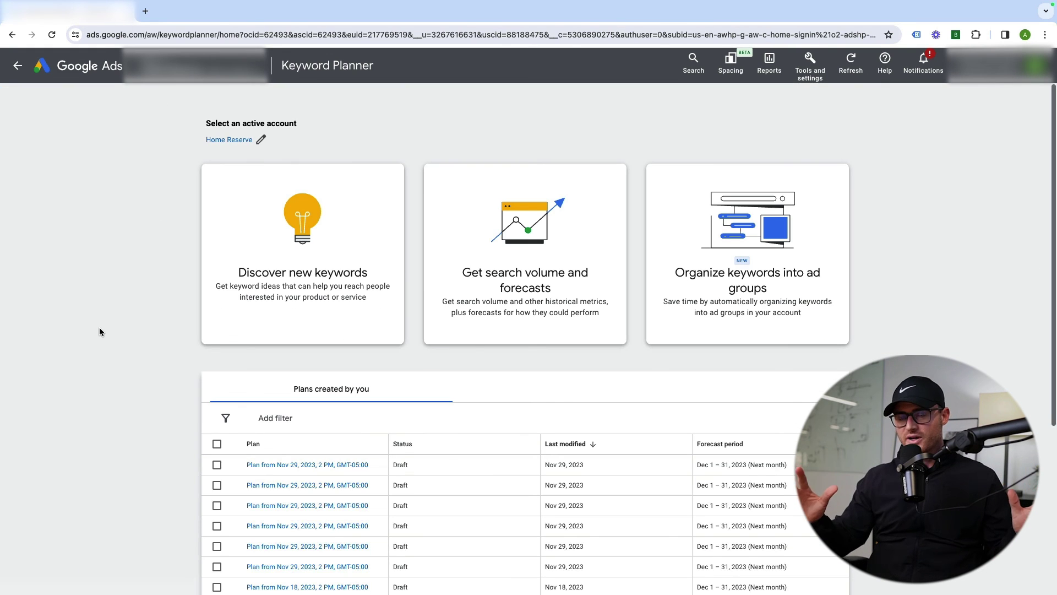
Step: Start discovering new keywords, compare the keyword and website starting points, and try page-only scope before choosing to use the entire site
click(401, 264)
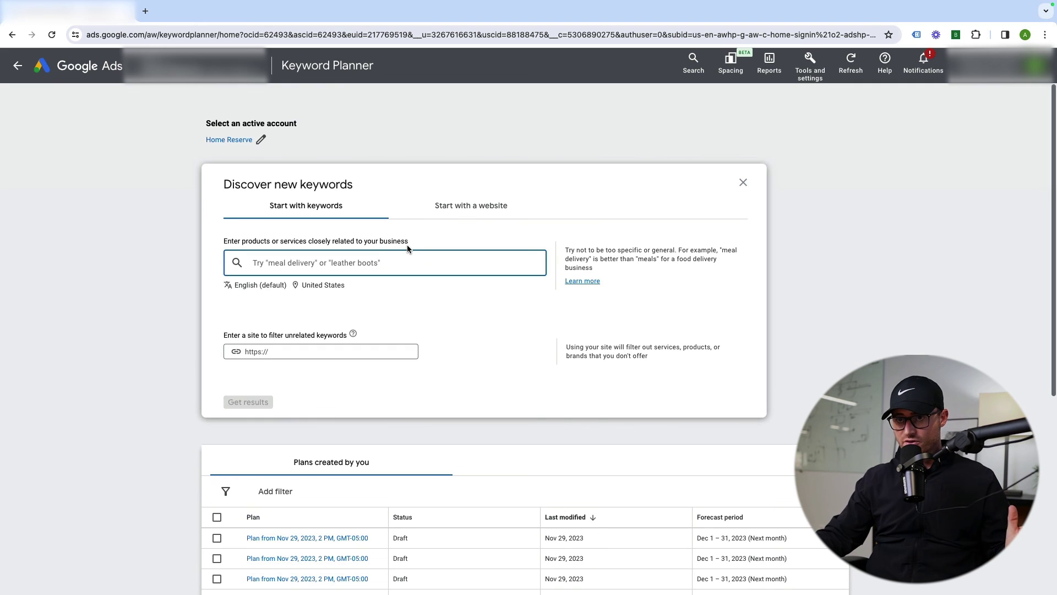
click(455, 208)
click(309, 206)
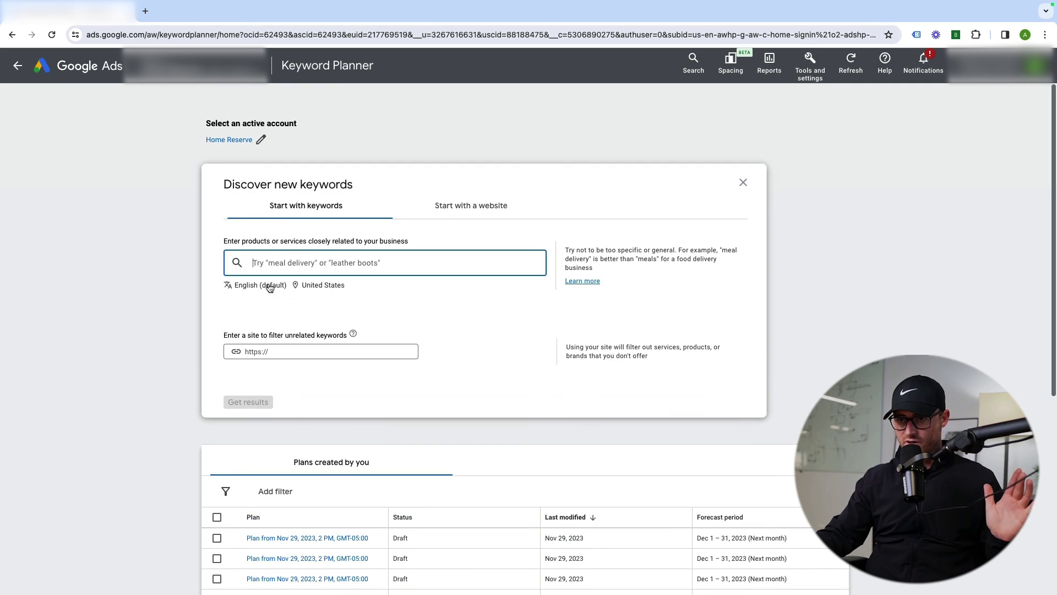
click(435, 207)
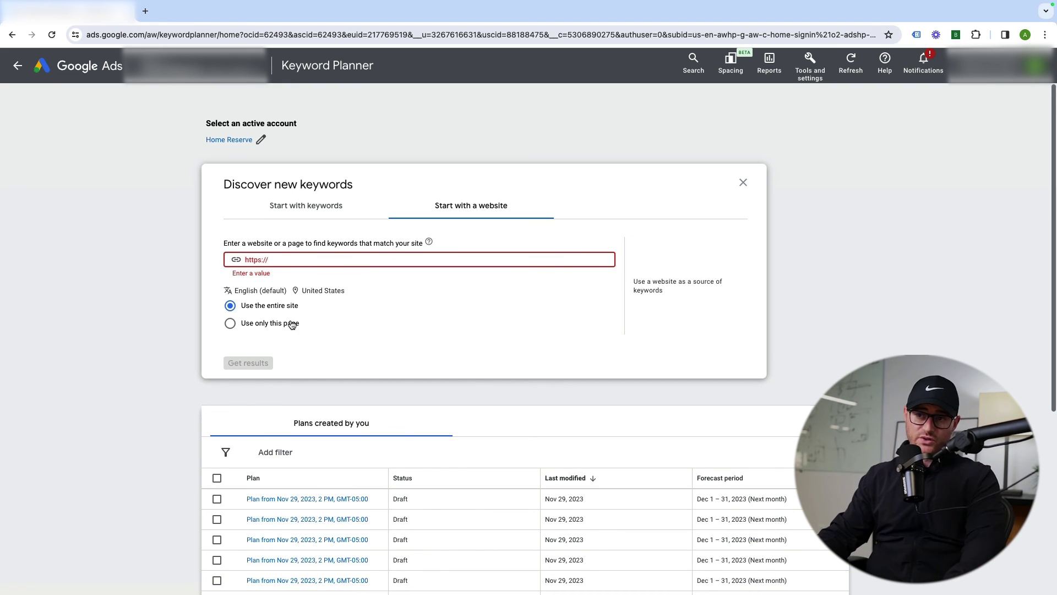
drag(249, 306, 246, 329)
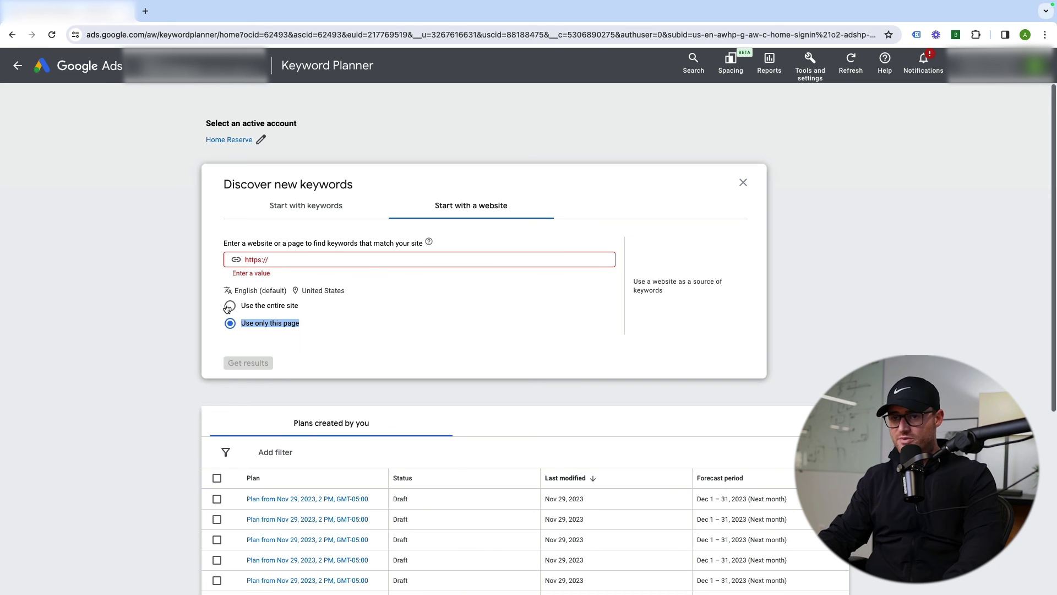
click(232, 307)
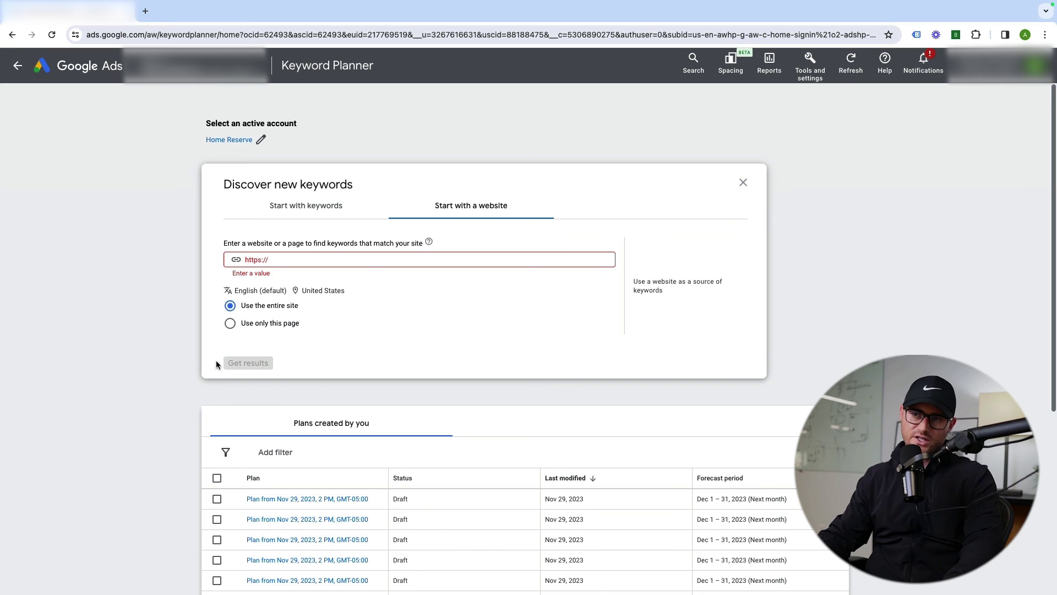